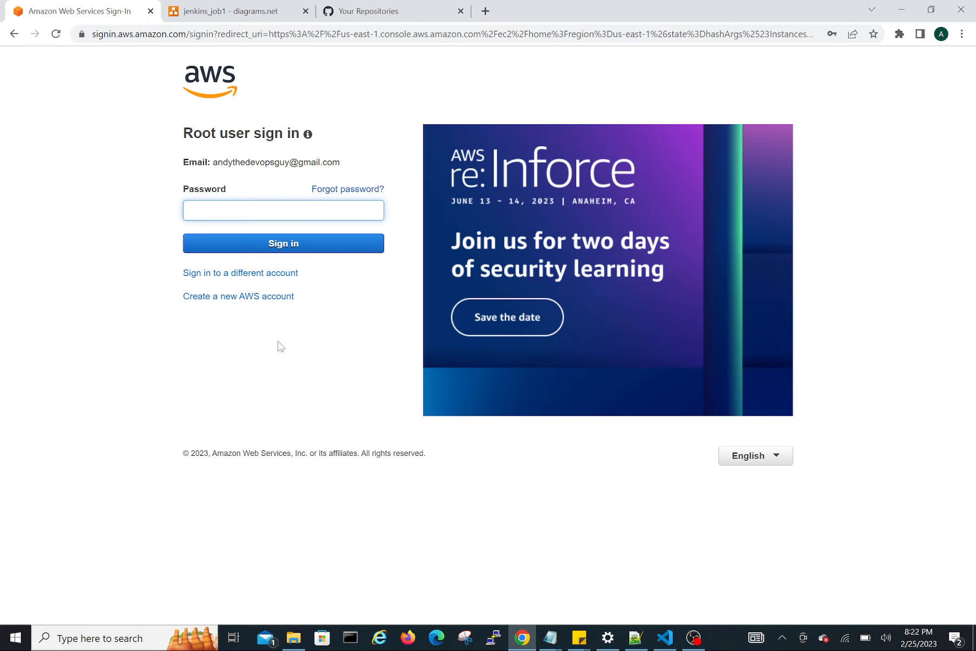
# Fill in the saved root user account password and sign in to AWS.
pyautogui.press('Down')
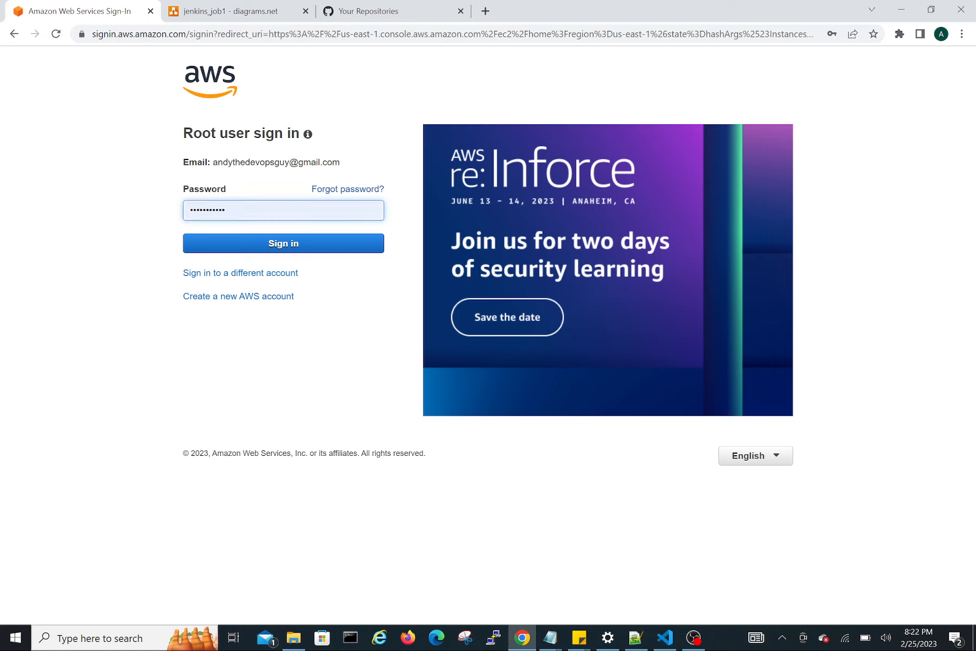
pyautogui.click(313, 239)
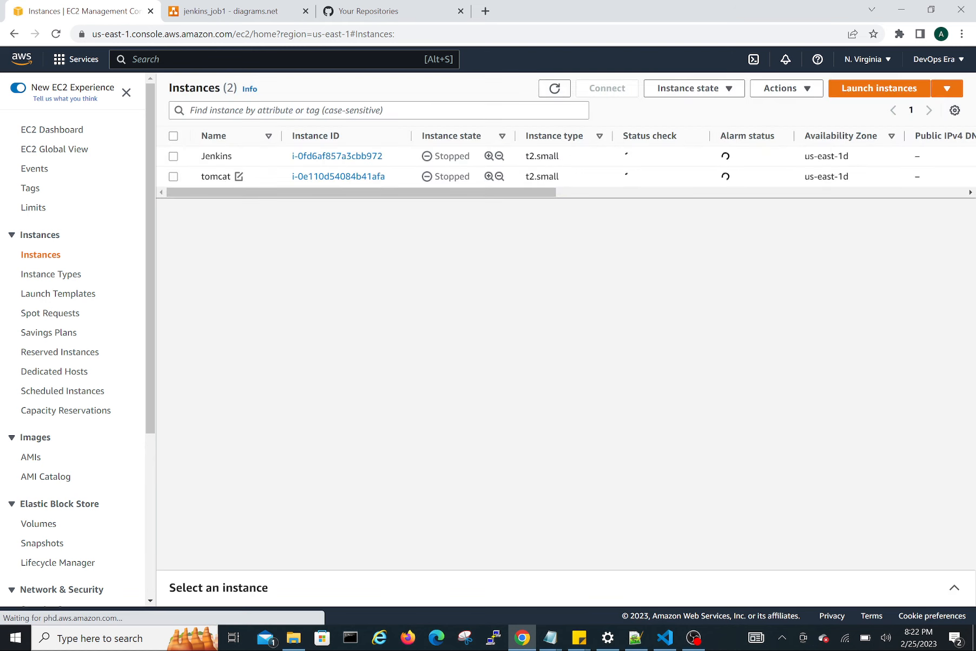
# Start the Jenkins and tomcat EC2 instances together.
pyautogui.click(173, 158)
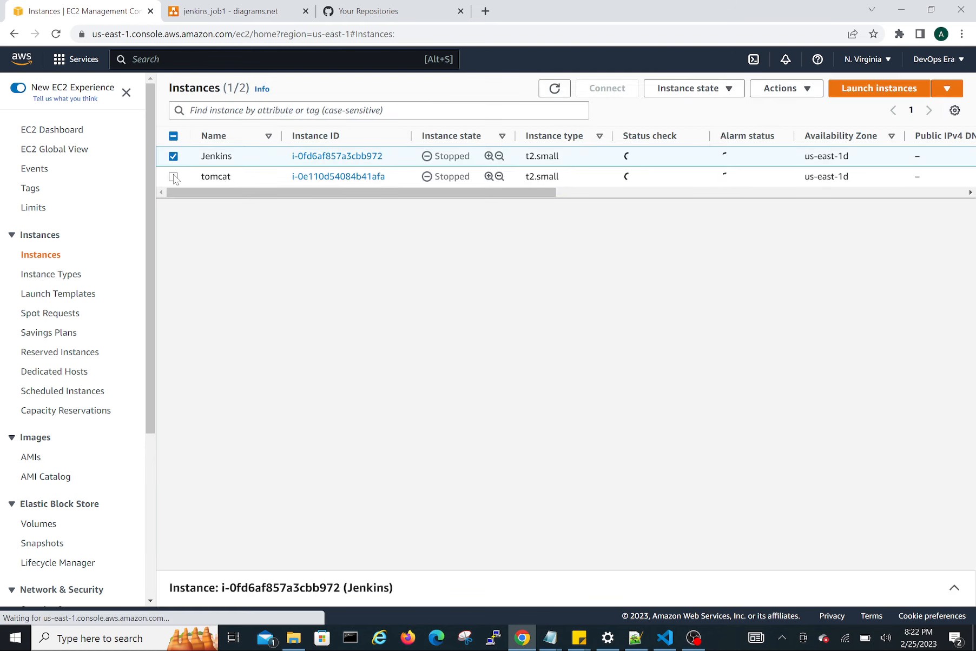
pyautogui.click(173, 177)
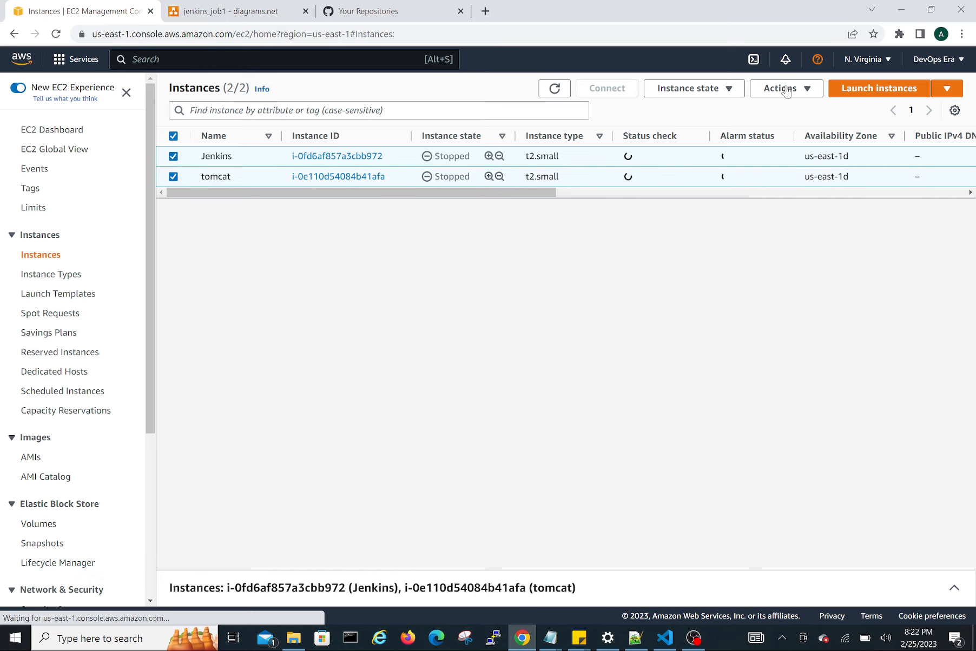
pyautogui.click(691, 93)
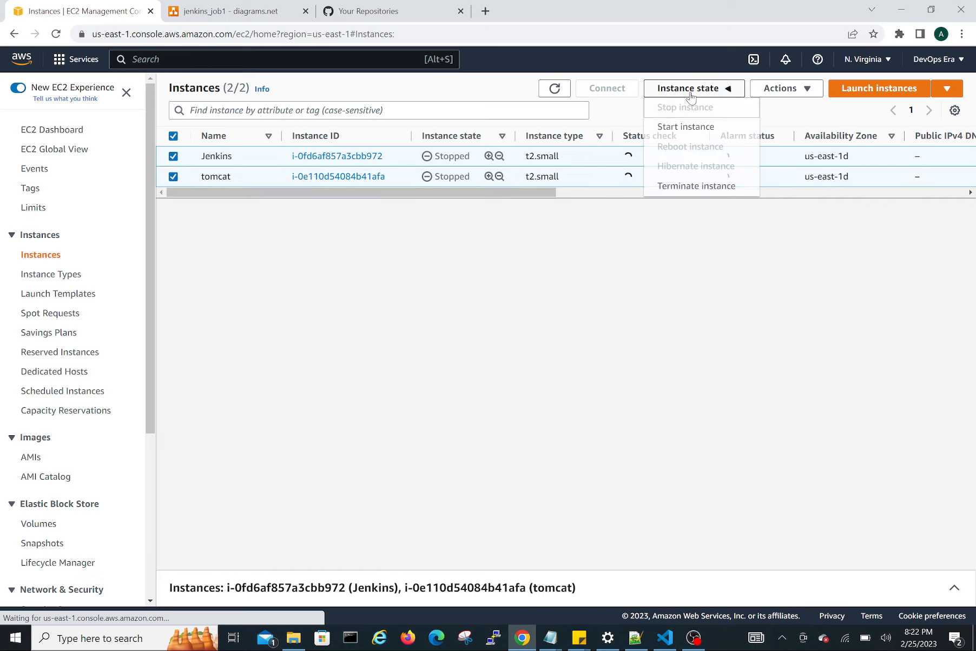
pyautogui.click(694, 130)
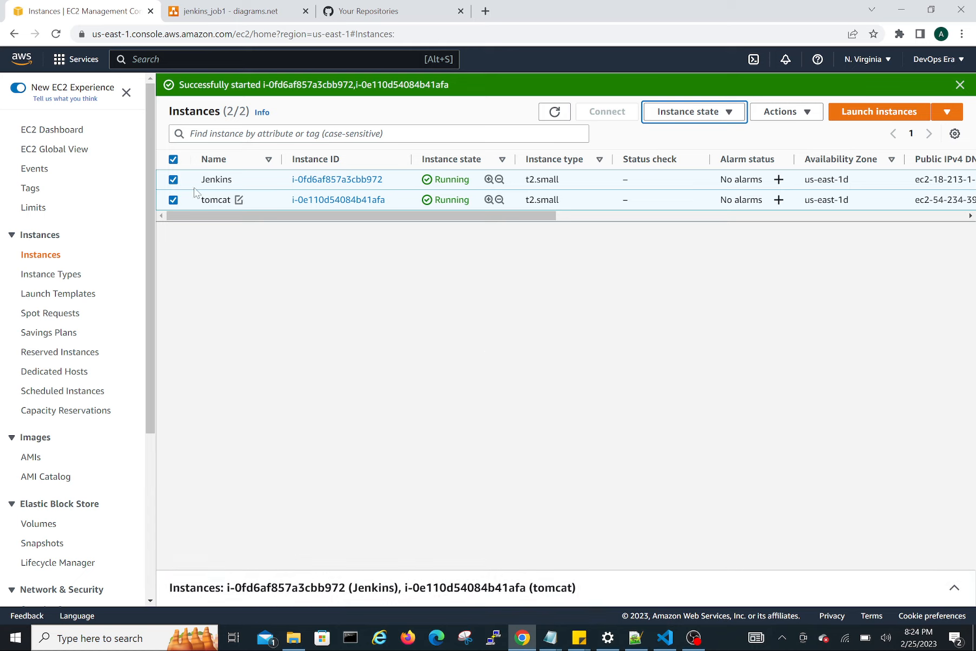
# Open the SSH client connection details for only the Jenkins instance and copy its example ssh command.
pyautogui.click(173, 200)
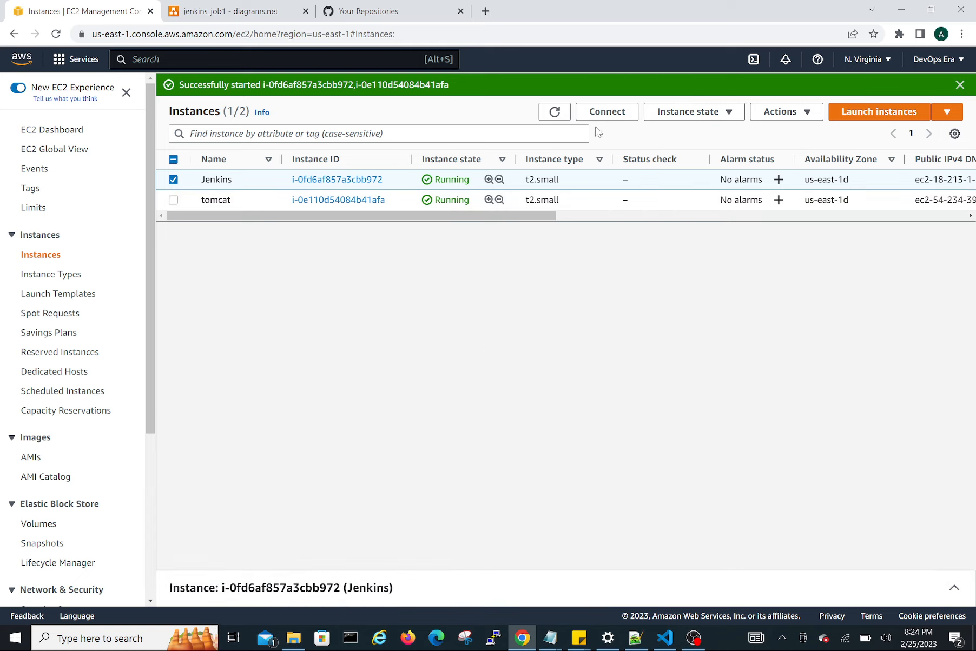
pyautogui.click(625, 119)
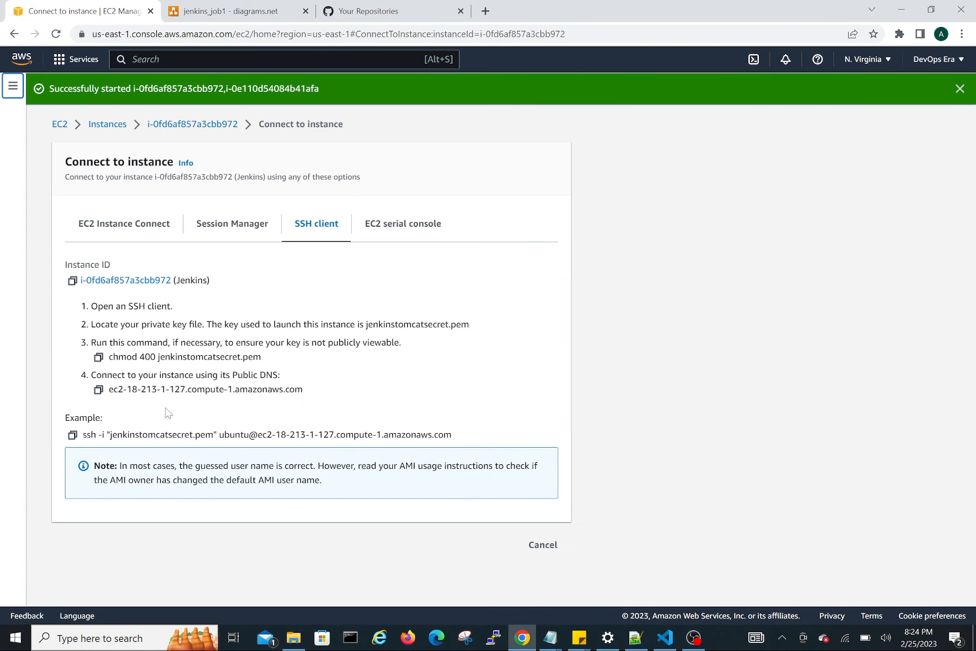
pyautogui.click(72, 435)
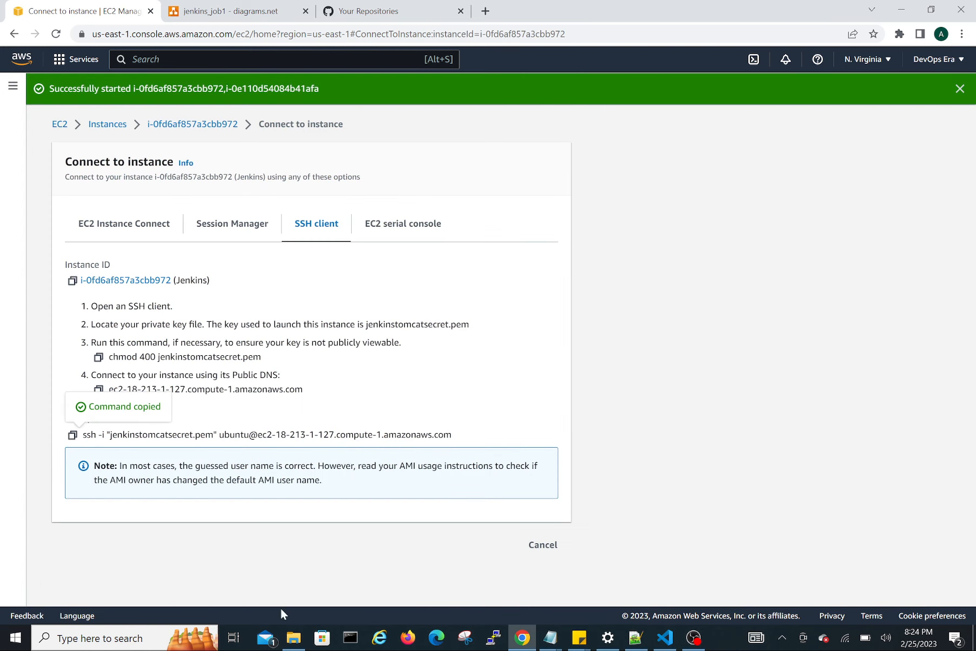
# Switch to File Explorer, go to the secrets folder inside DevOps Era, and open a maximized Git Bash terminal there.
pyautogui.click(293, 639)
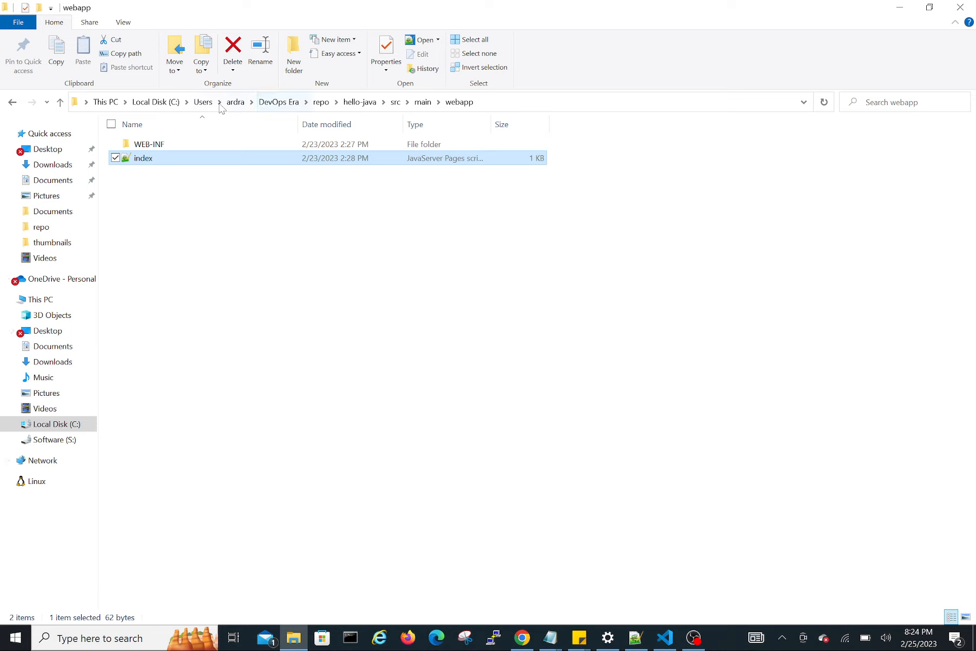
pyautogui.click(279, 102)
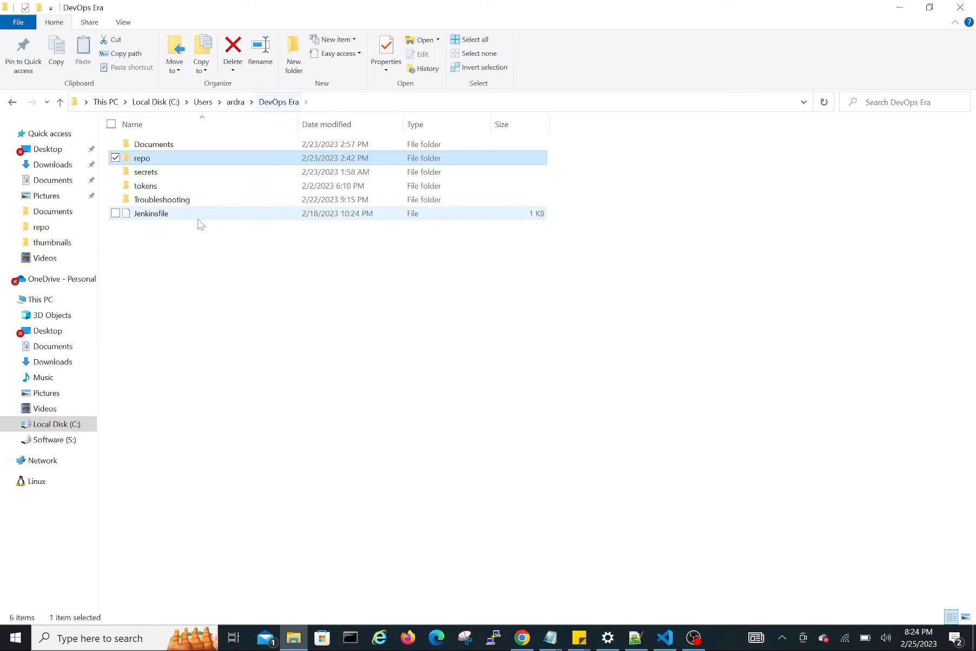
pyautogui.doubleClick(146, 172)
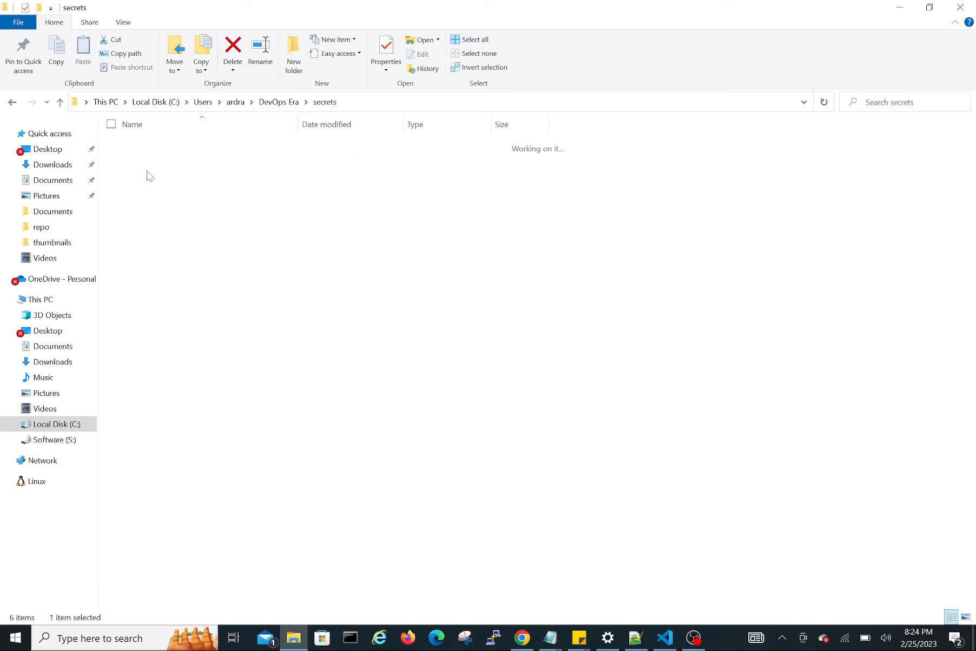
pyautogui.rightClick(210, 272)
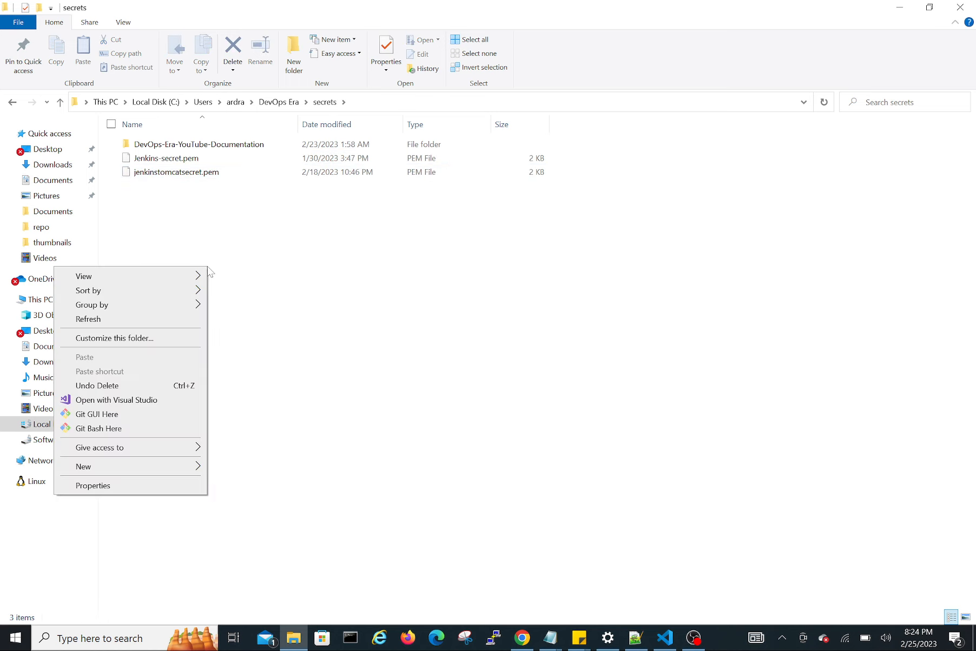
pyautogui.click(112, 430)
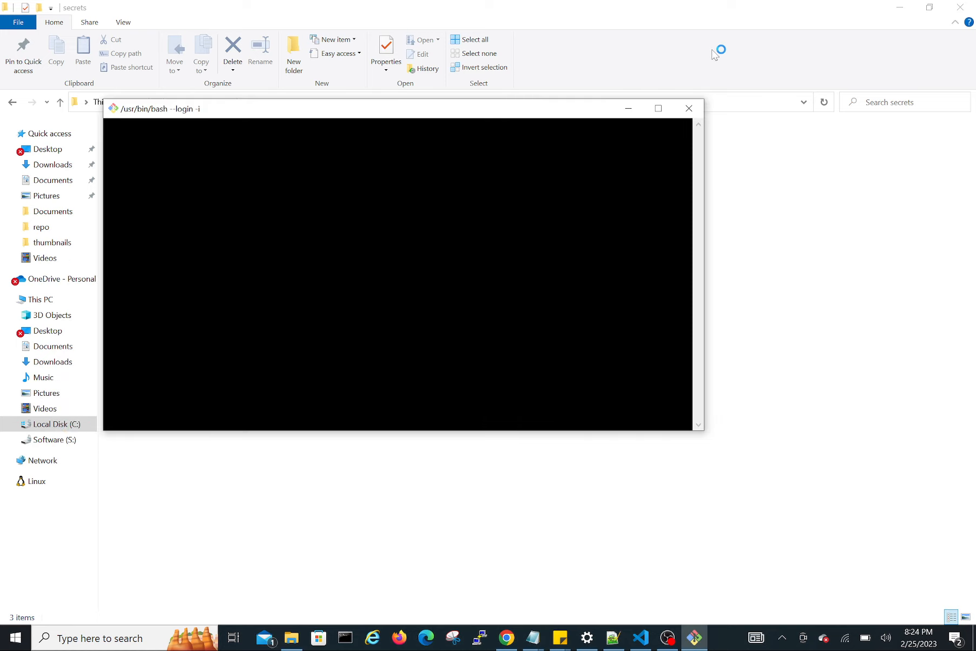
pyautogui.click(658, 108)
# Connect to the Jenkins instance with the copied ssh command and accept its host key with yes.
pyautogui.rightClick(383, 189)
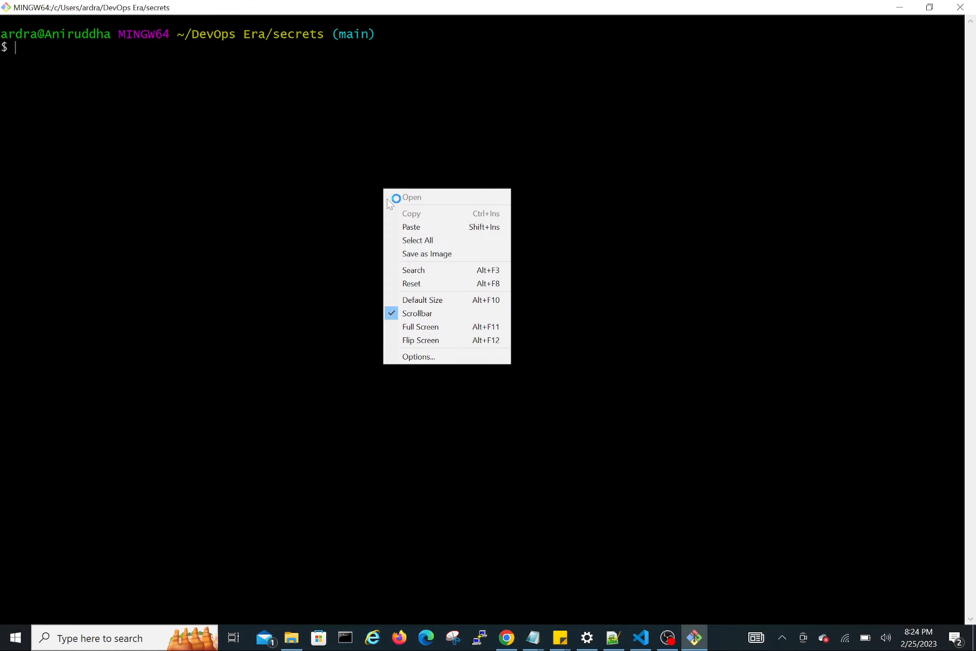
pyautogui.click(415, 227)
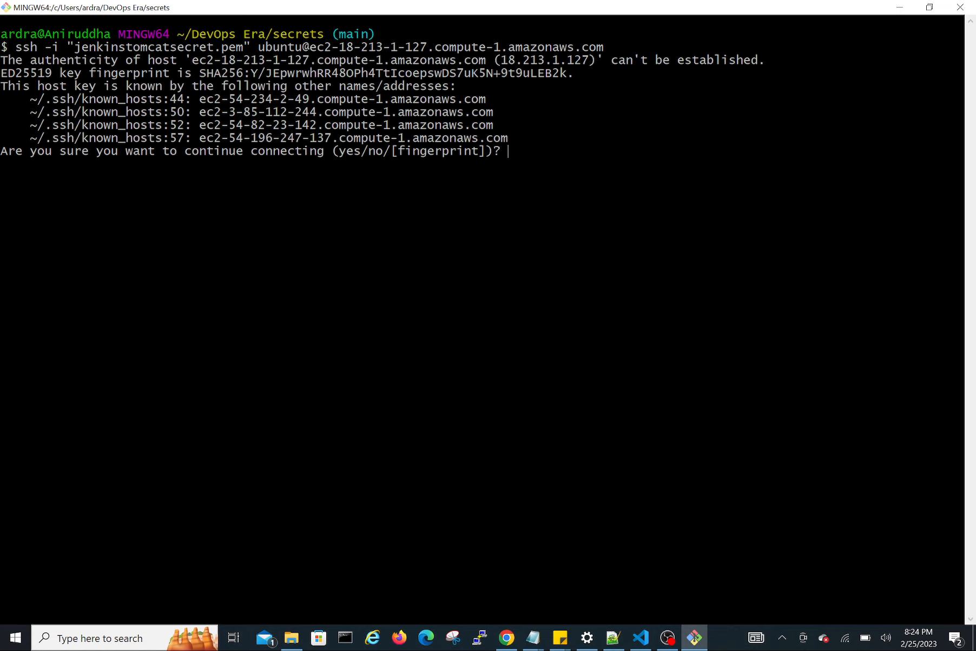
pyautogui.write('yes')
pyautogui.press('Return')
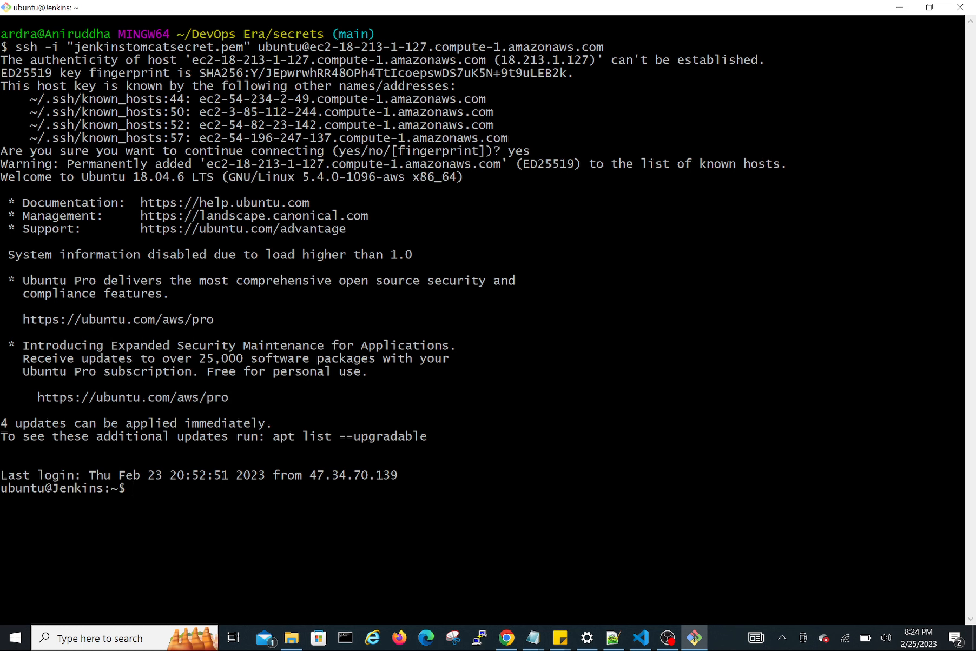
# Switch to Chrome, open the SSH client connection details for the tomcat instance, and copy its example ssh command.
pyautogui.moveTo(295, 648)
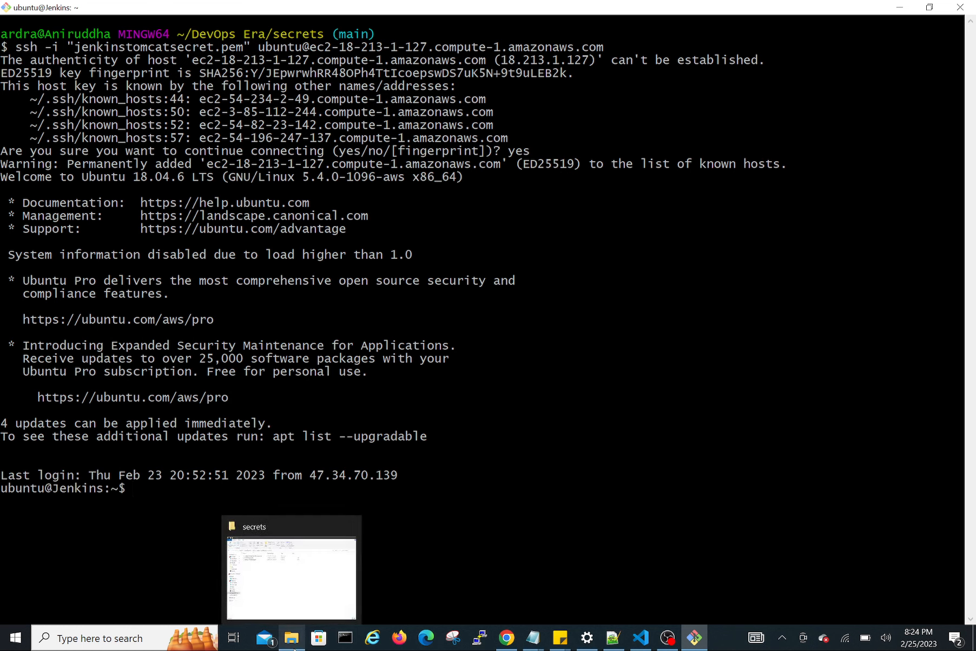
pyautogui.moveTo(304, 589)
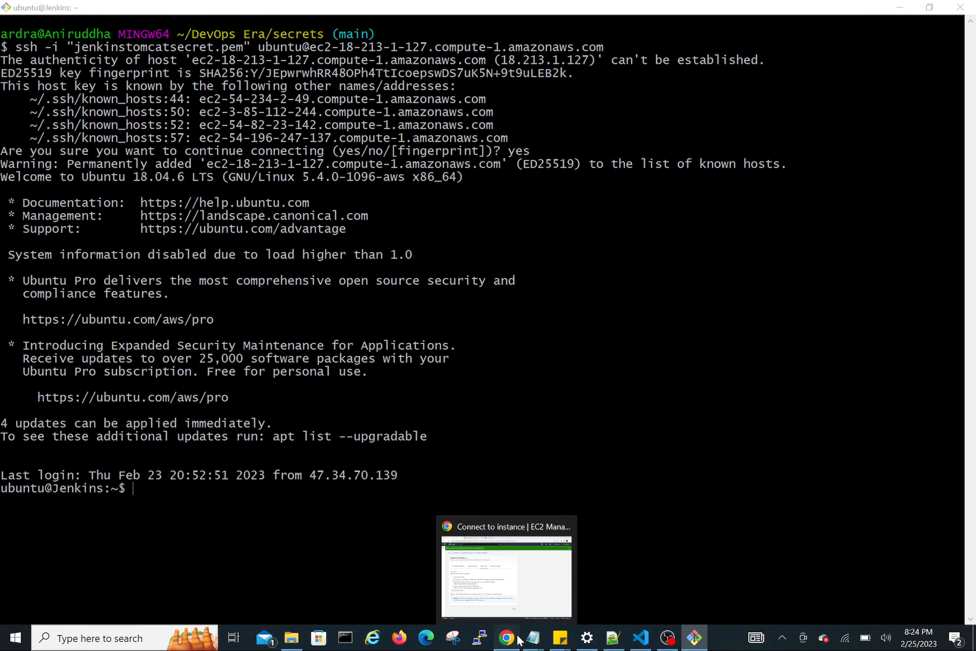
pyautogui.click(518, 639)
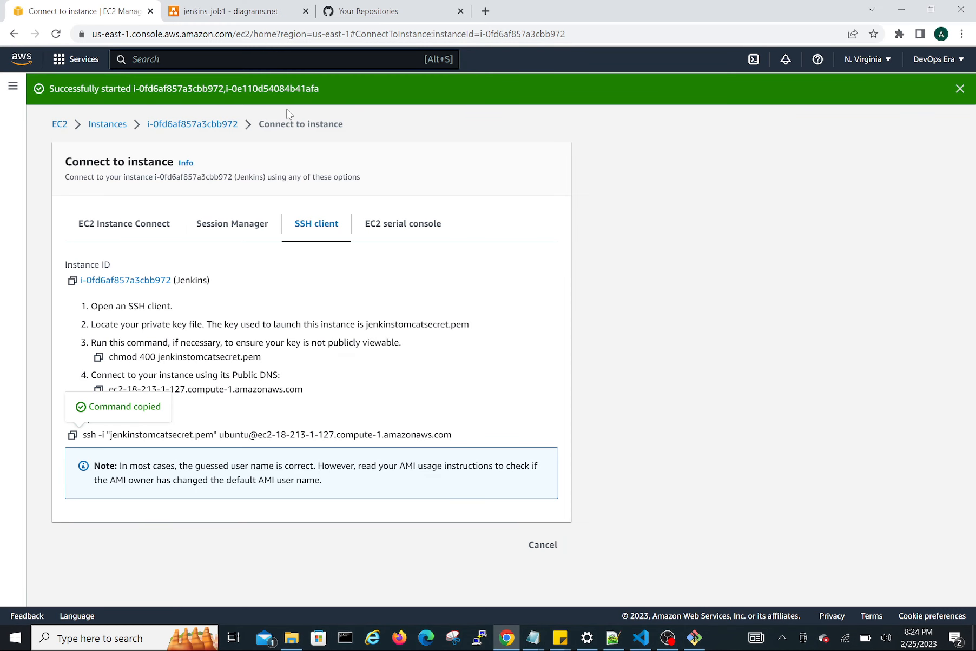
pyautogui.click(106, 125)
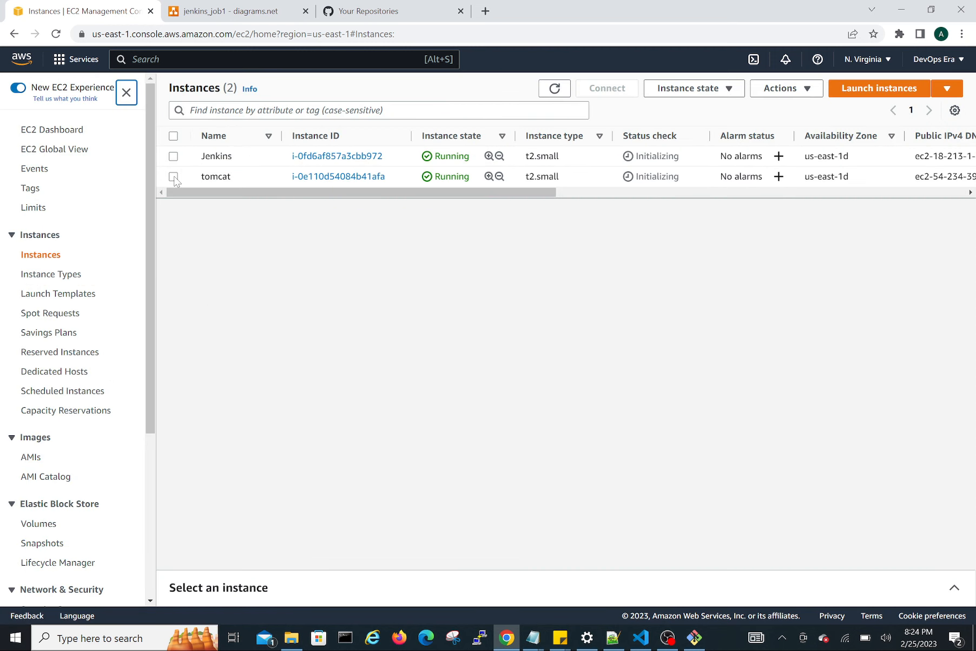
pyautogui.click(173, 178)
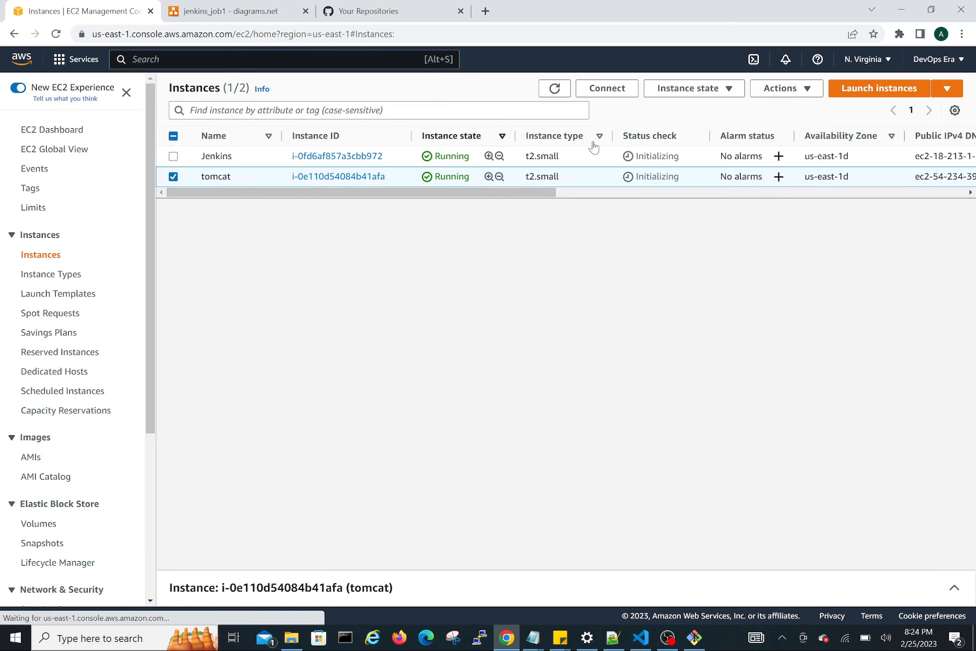
pyautogui.click(621, 93)
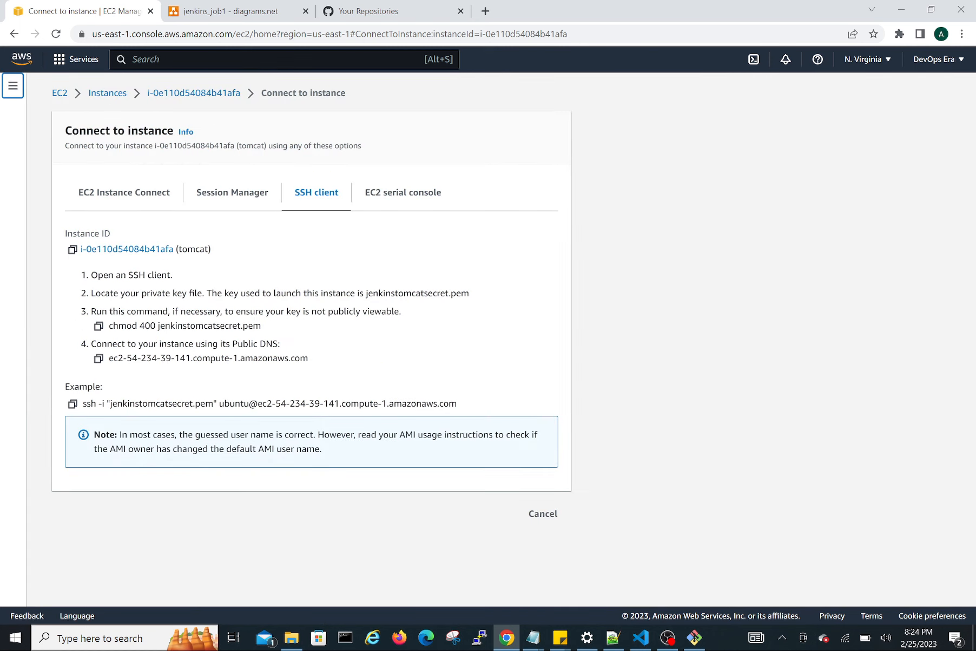
pyautogui.click(72, 404)
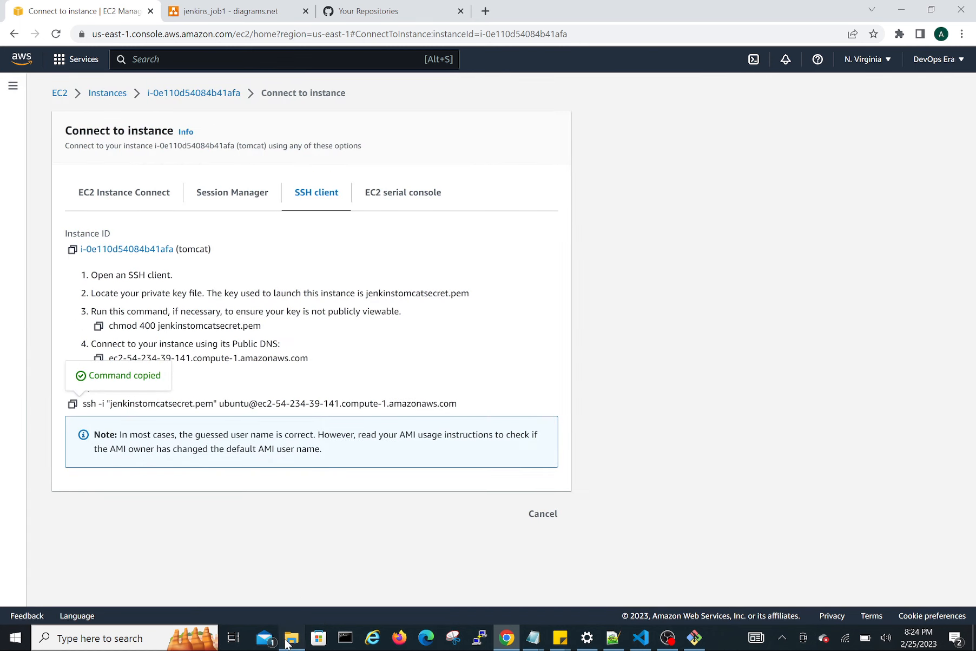
# Switch to File Explorer and open a second maximized Git Bash terminal in the secrets folder.
pyautogui.click(291, 639)
pyautogui.rightClick(219, 293)
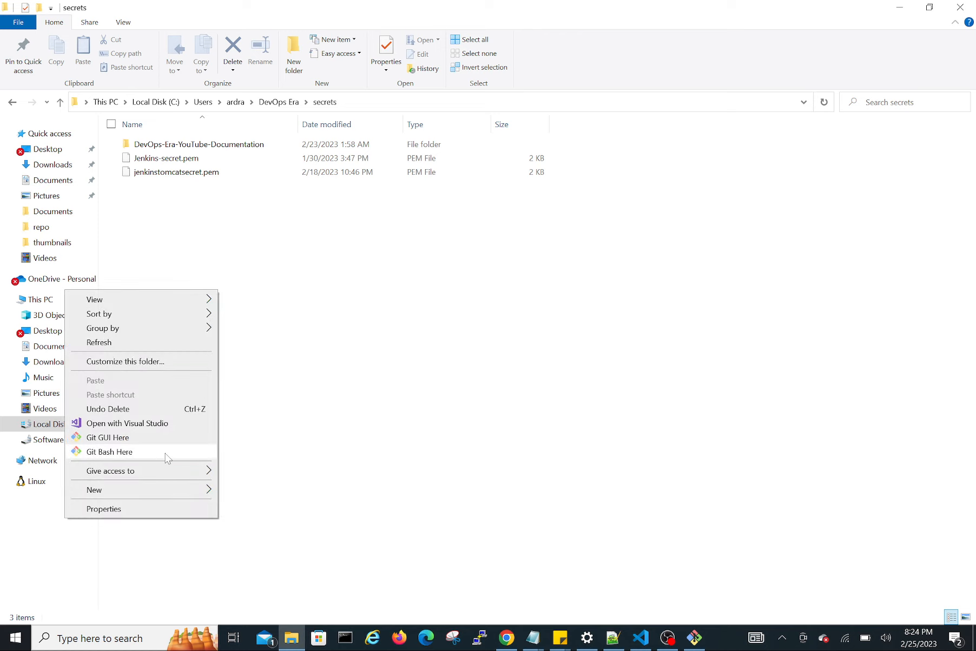
pyautogui.click(109, 452)
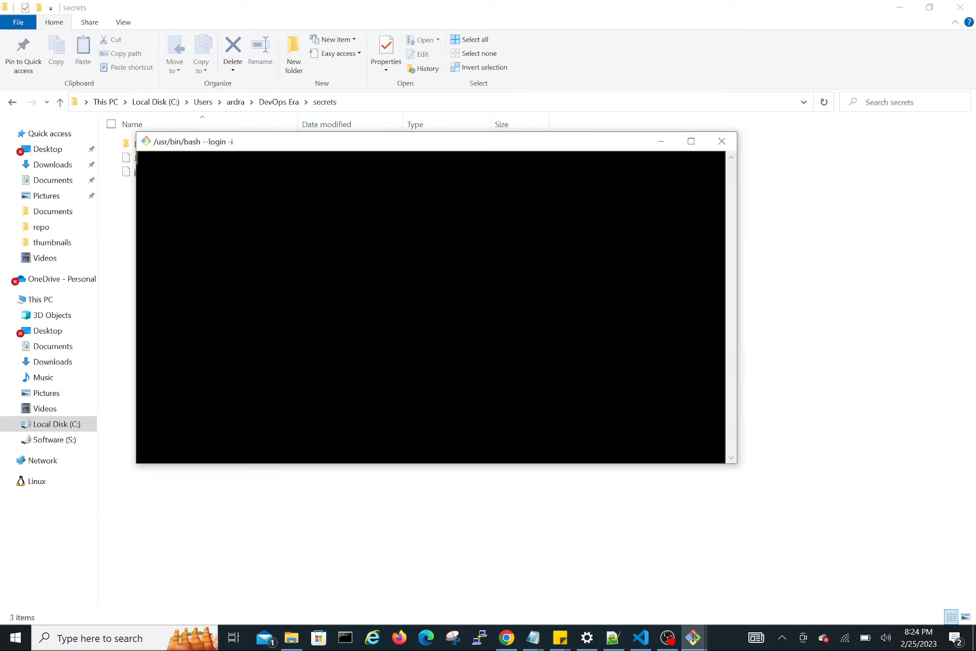
pyautogui.doubleClick(560, 142)
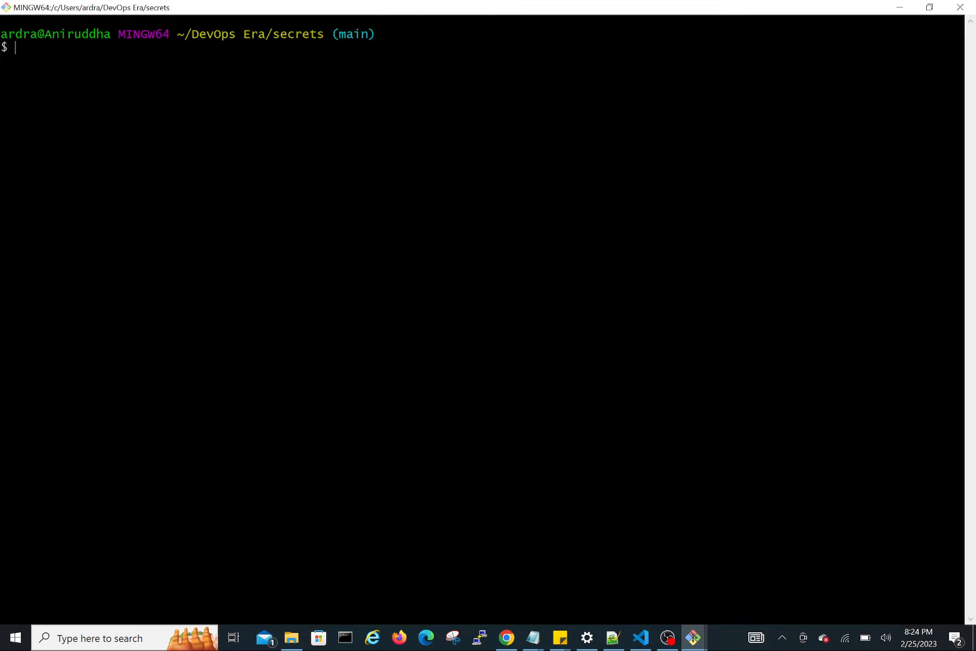
# Connect to the tomcat instance with the copied ssh command and accept its host key with yes.
pyautogui.rightClick(323, 149)
pyautogui.click(355, 185)
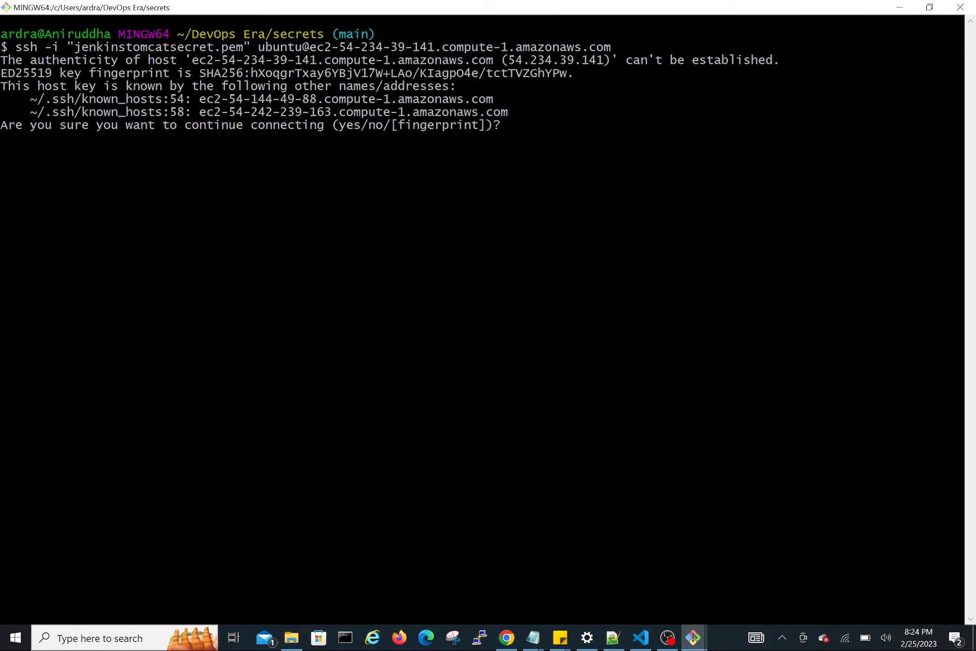
pyautogui.write('es')
pyautogui.press('Return')
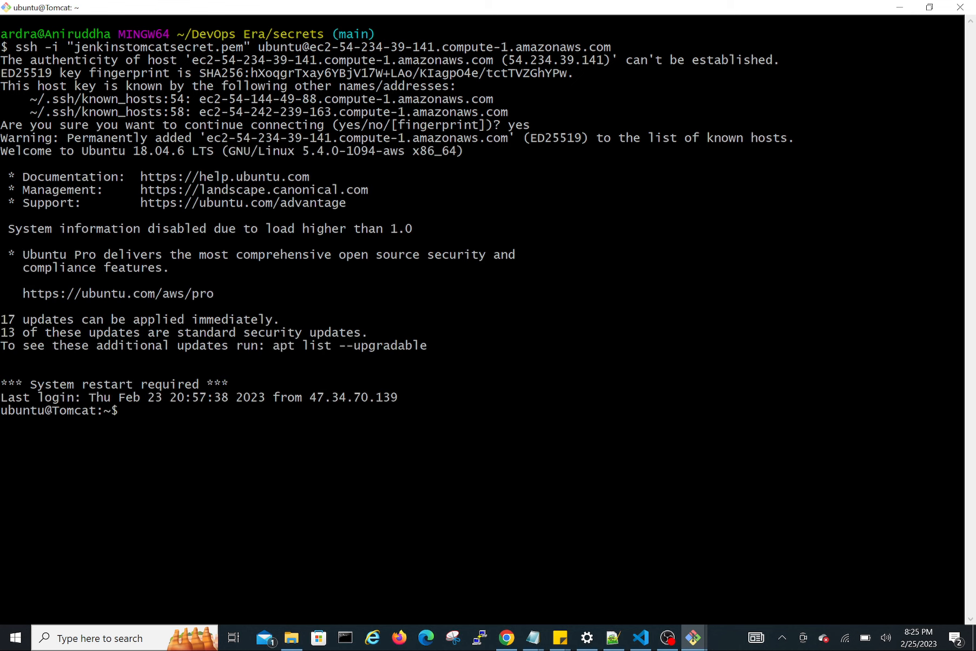
# Switch to Chrome, reopen the connection details for the Jenkins instance, and copy its public DNS address.
pyautogui.click(507, 638)
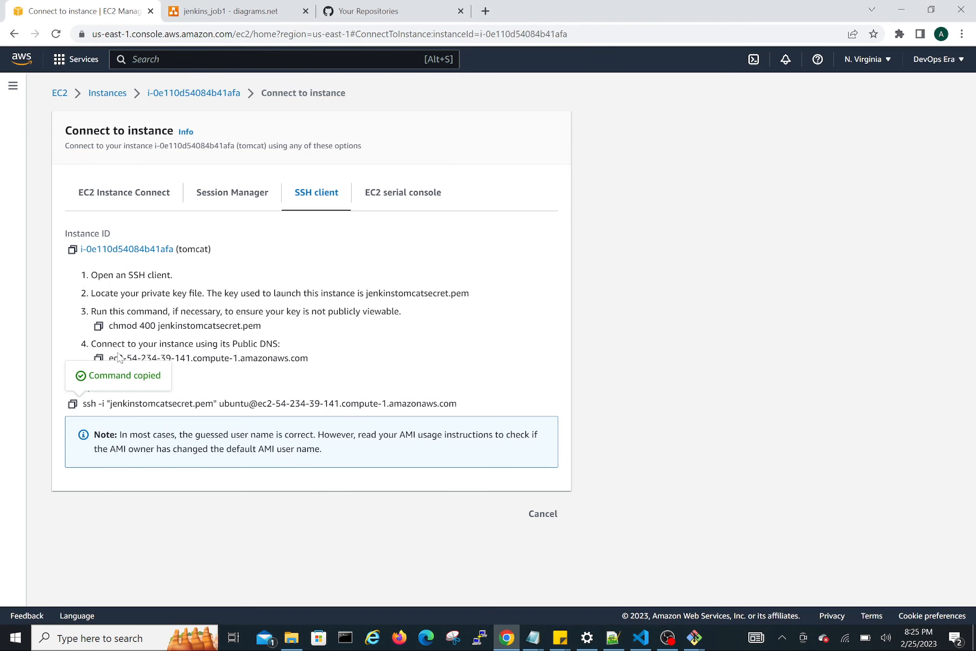
pyautogui.click(107, 93)
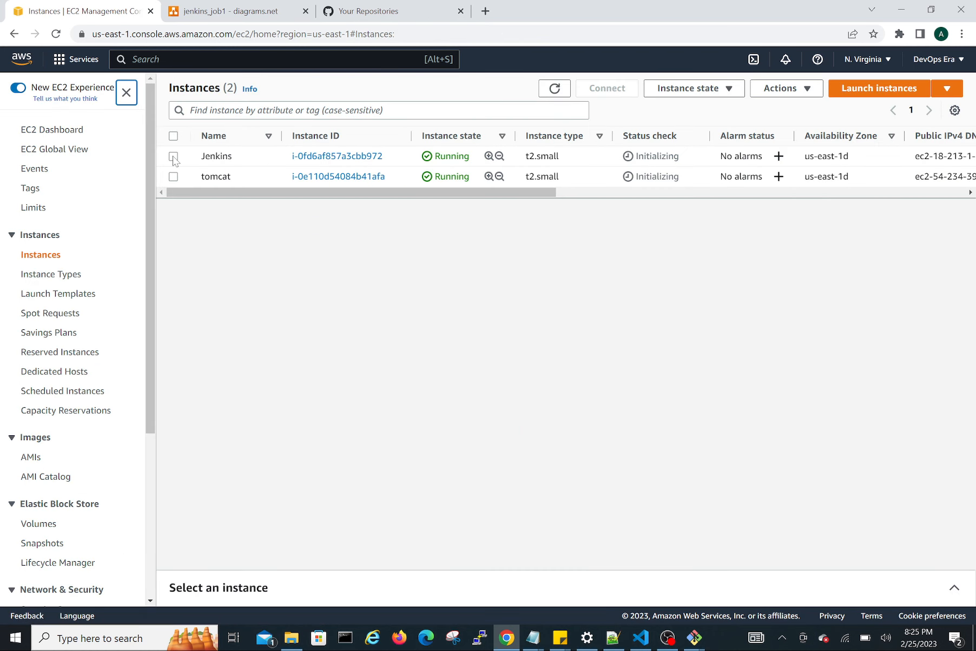
pyautogui.click(173, 157)
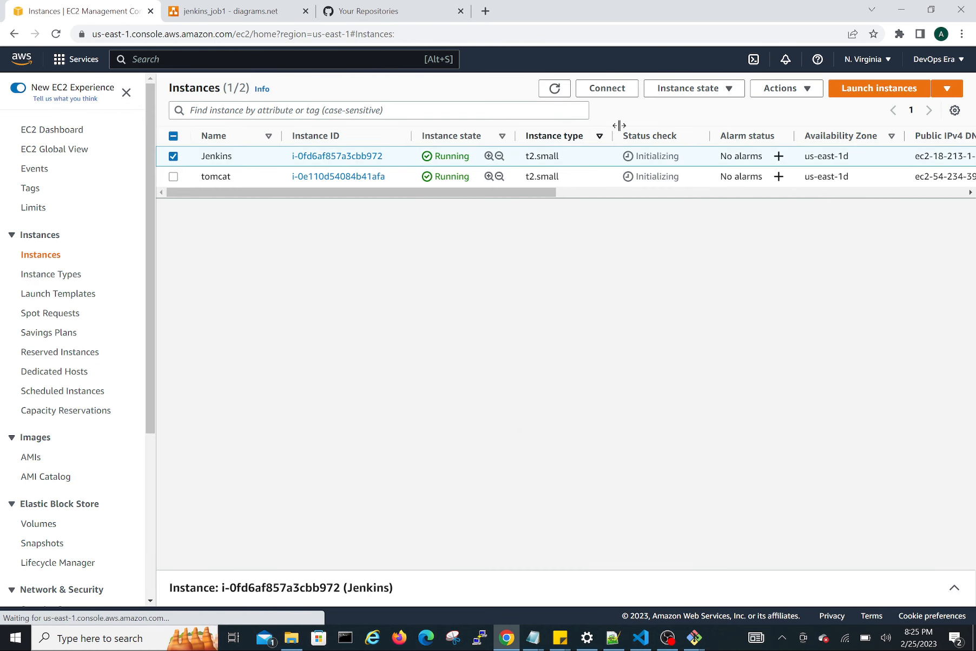
pyautogui.click(607, 88)
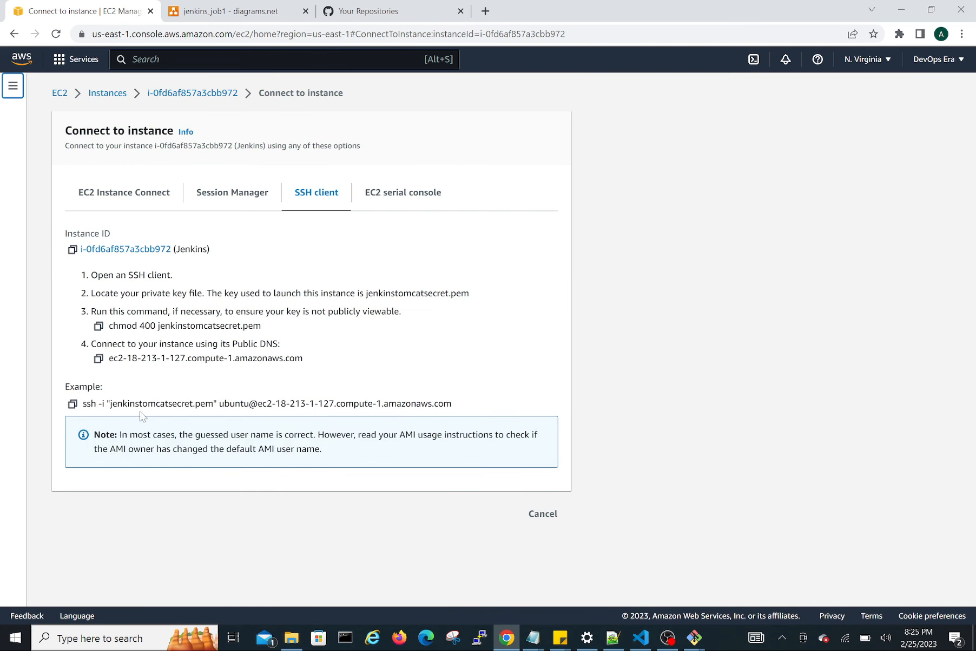
pyautogui.click(97, 360)
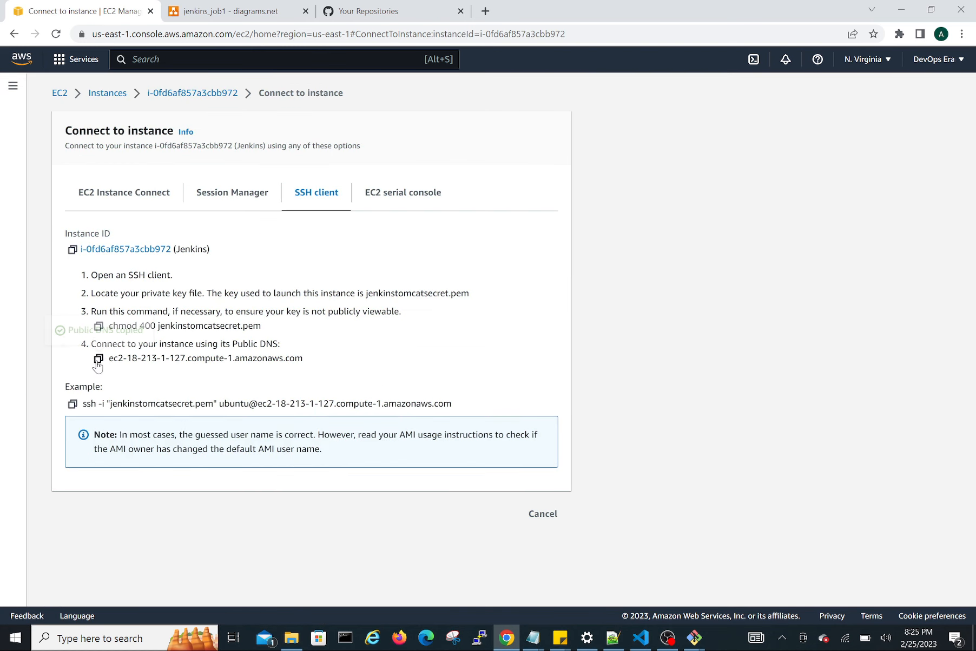
# Open the copied Jenkins public DNS address on port 8080 in a new browser tab.
pyautogui.click(485, 11)
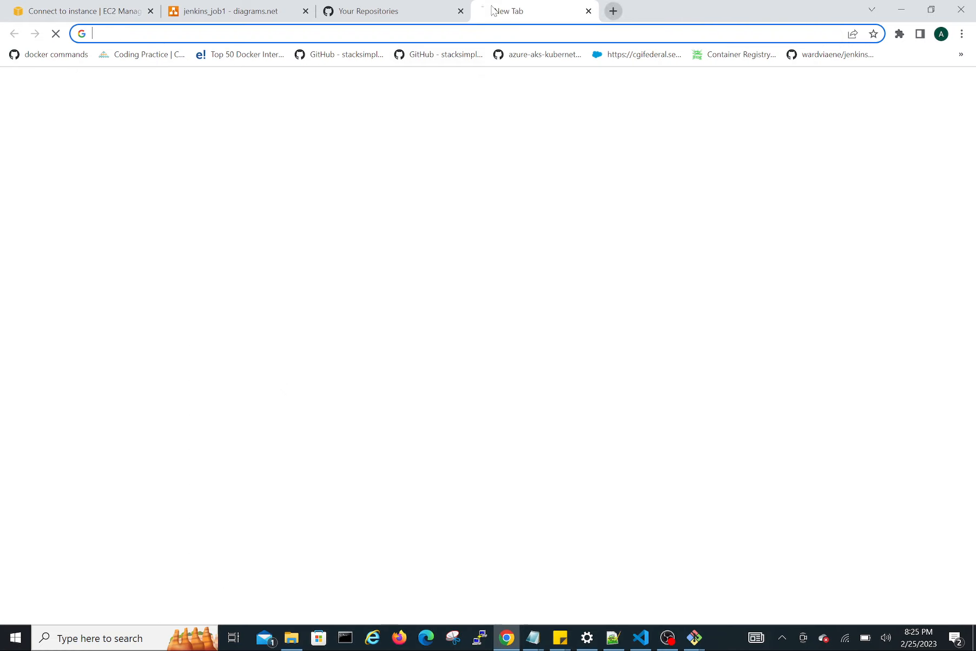
pyautogui.hotkey('ctrl', 'v')
pyautogui.write(':8080')
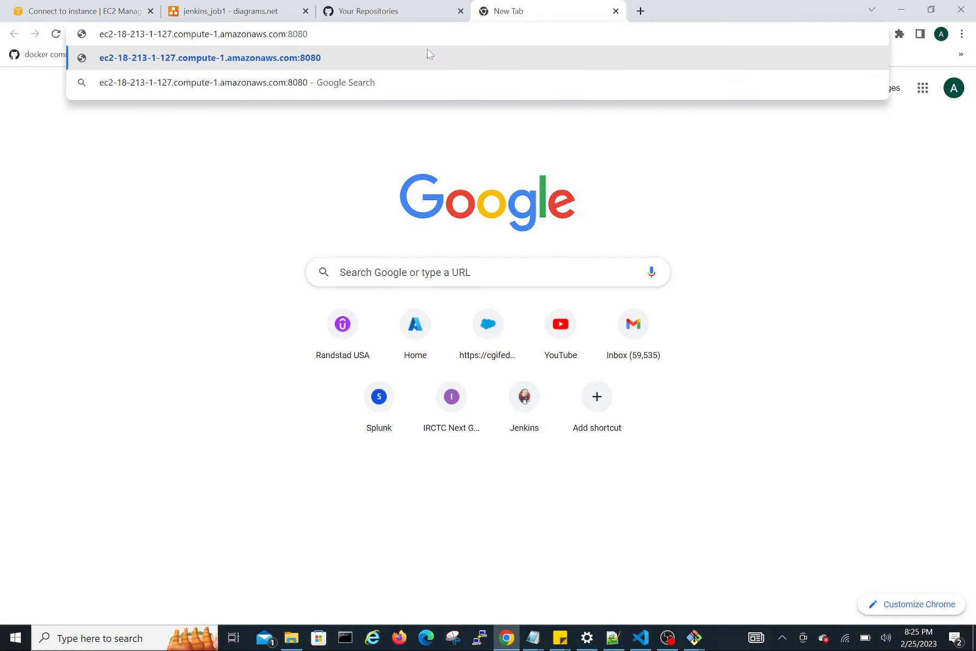
pyautogui.press('Return')
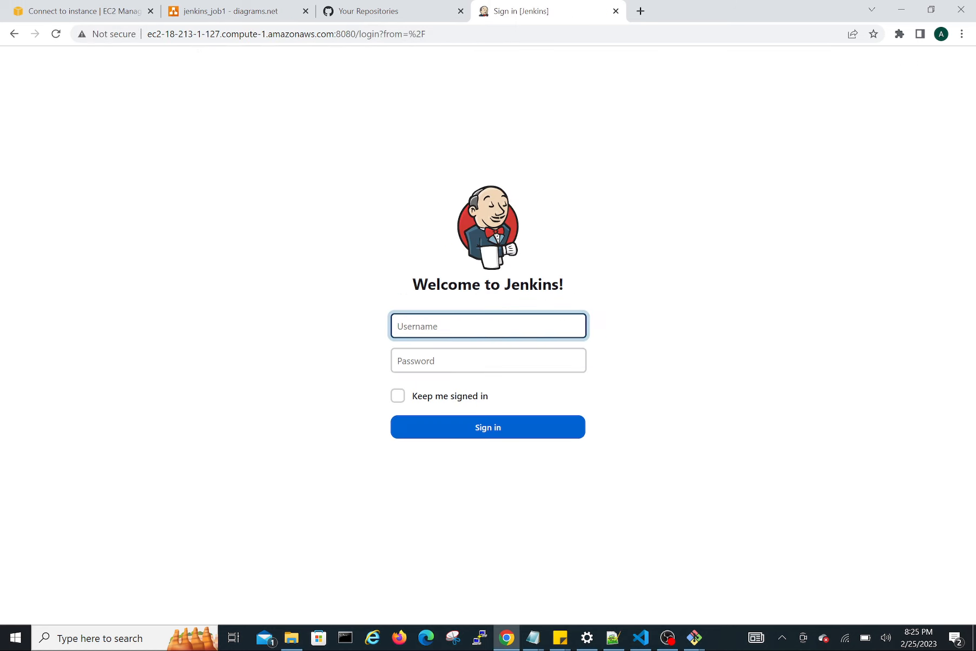
# Sign in to Jenkins as admin with the account password and save the login in the browser.
pyautogui.write('admin')
pyautogui.press('Tab')
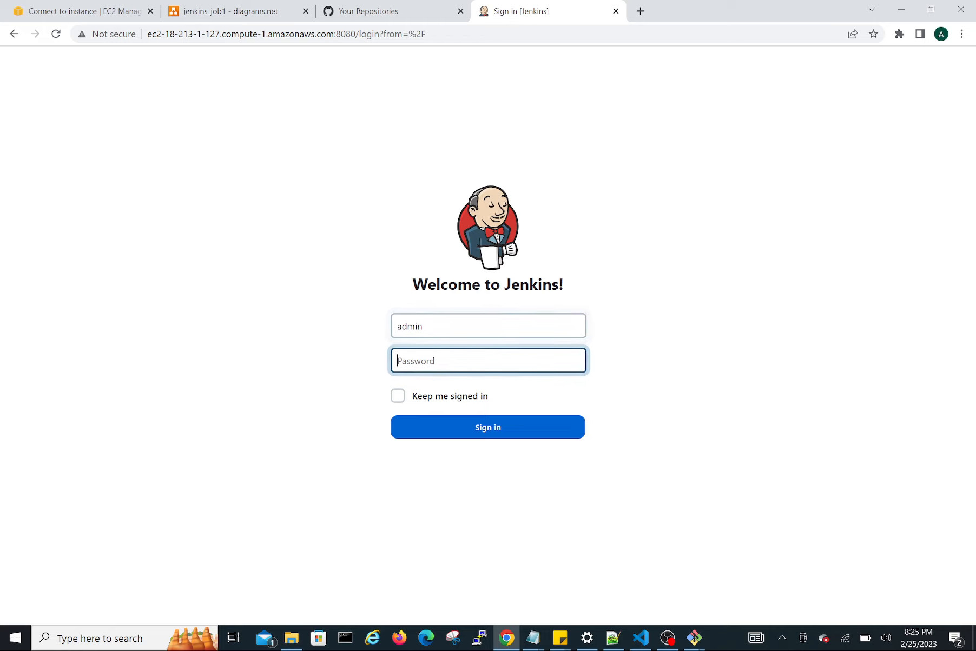
pyautogui.write('a')
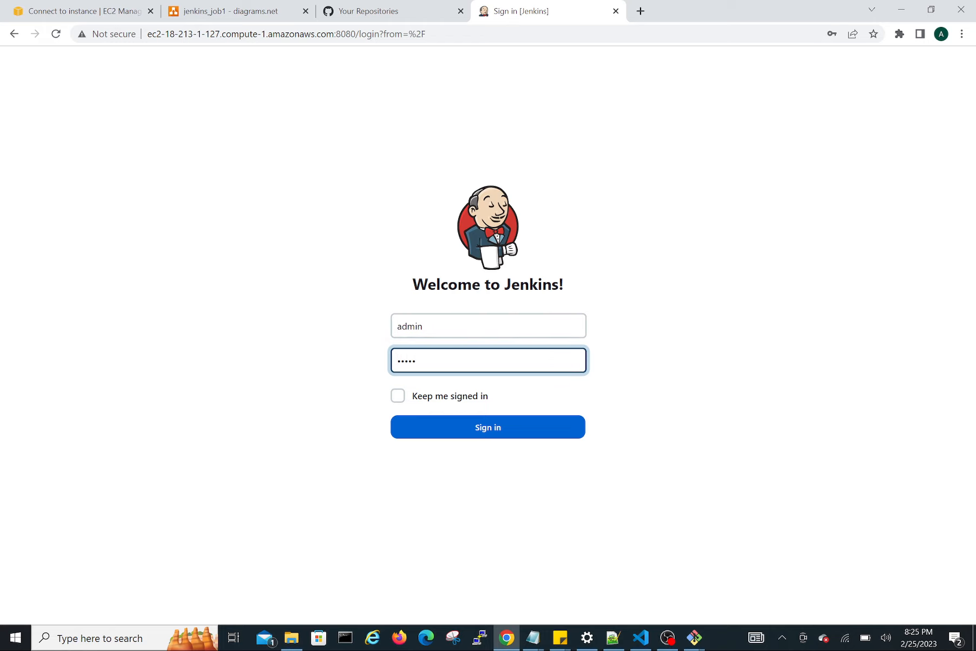
pyautogui.press('Return')
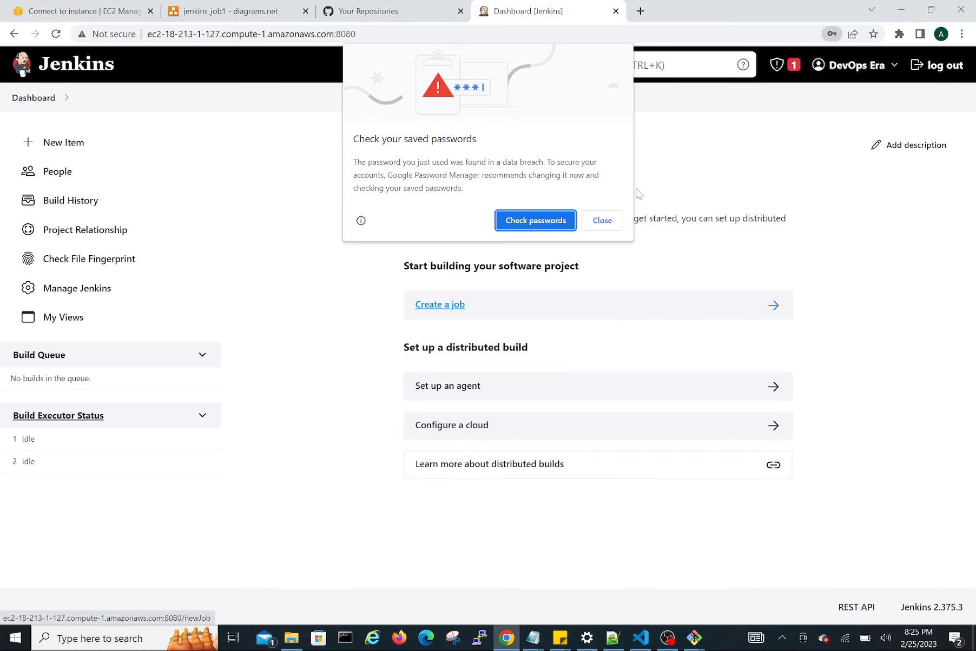
pyautogui.click(602, 221)
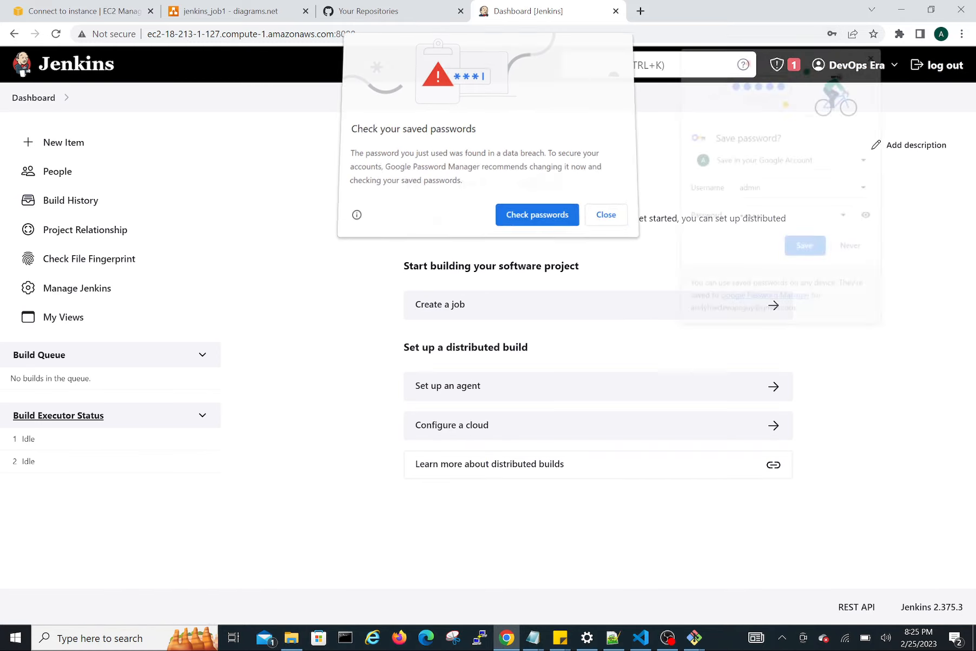
pyautogui.click(804, 250)
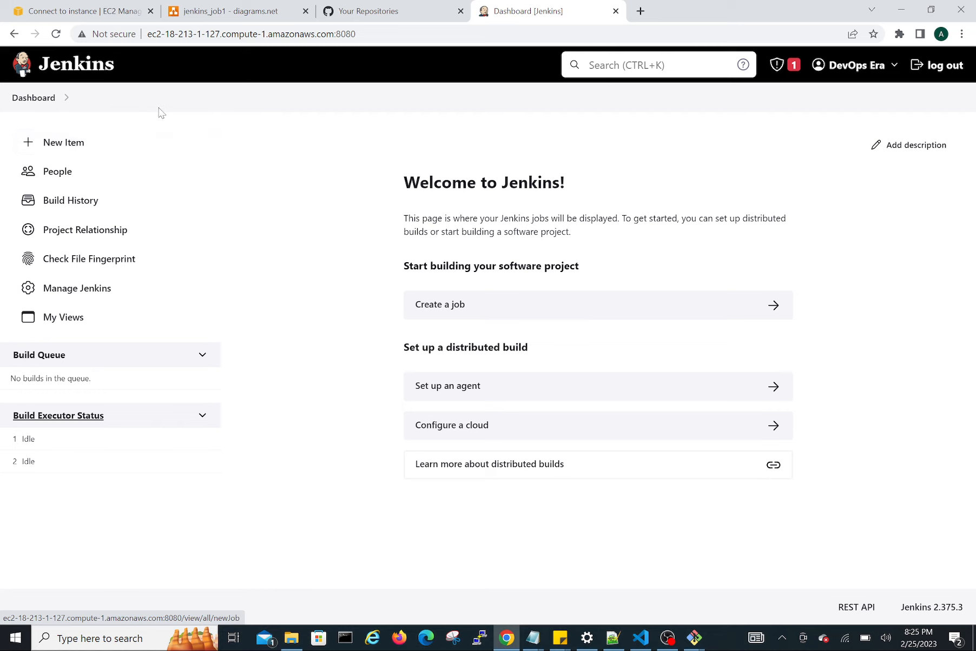
# Create a new Freestyle project item named myjavapipeline.
pyautogui.click(61, 149)
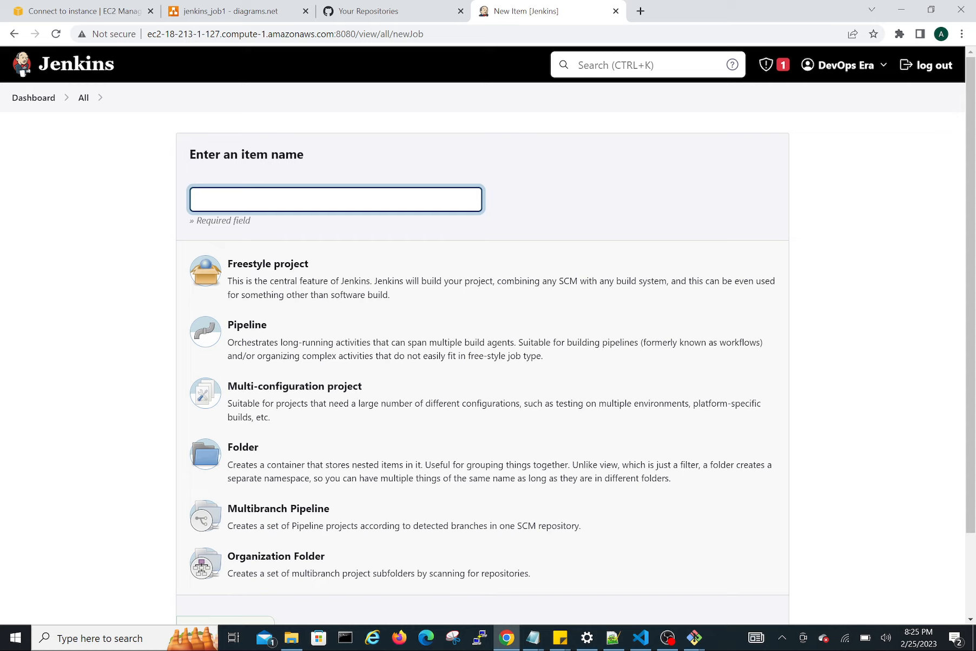
pyautogui.click(335, 199)
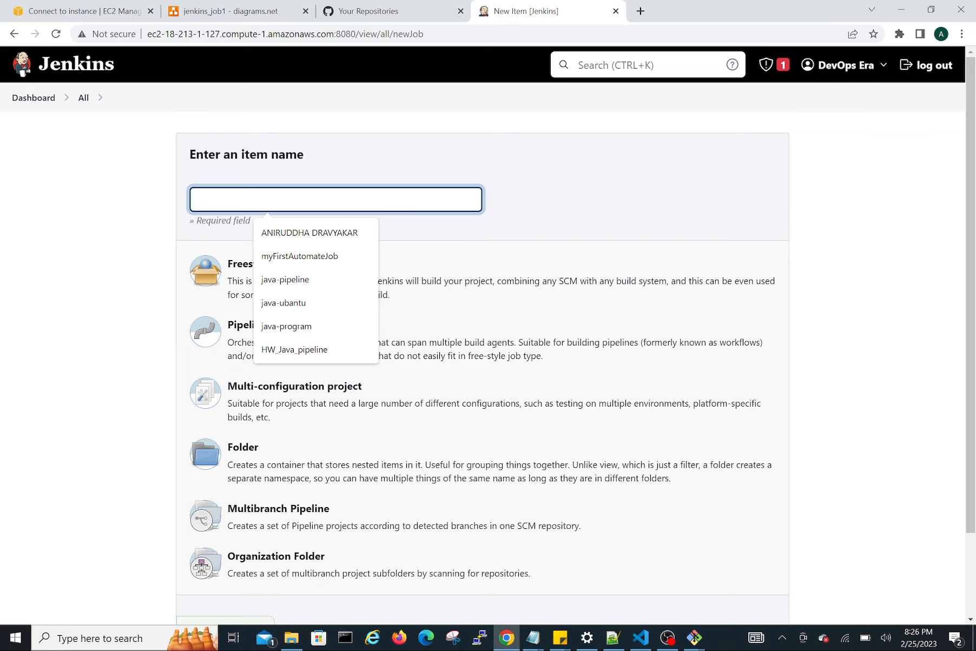
pyautogui.write('my')
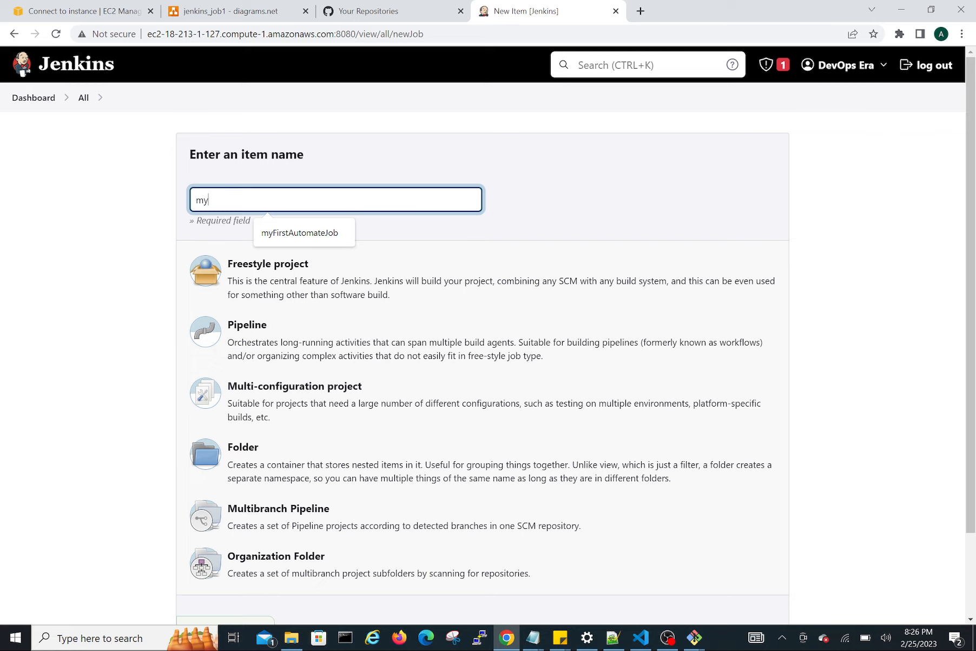
pyautogui.write('ja')
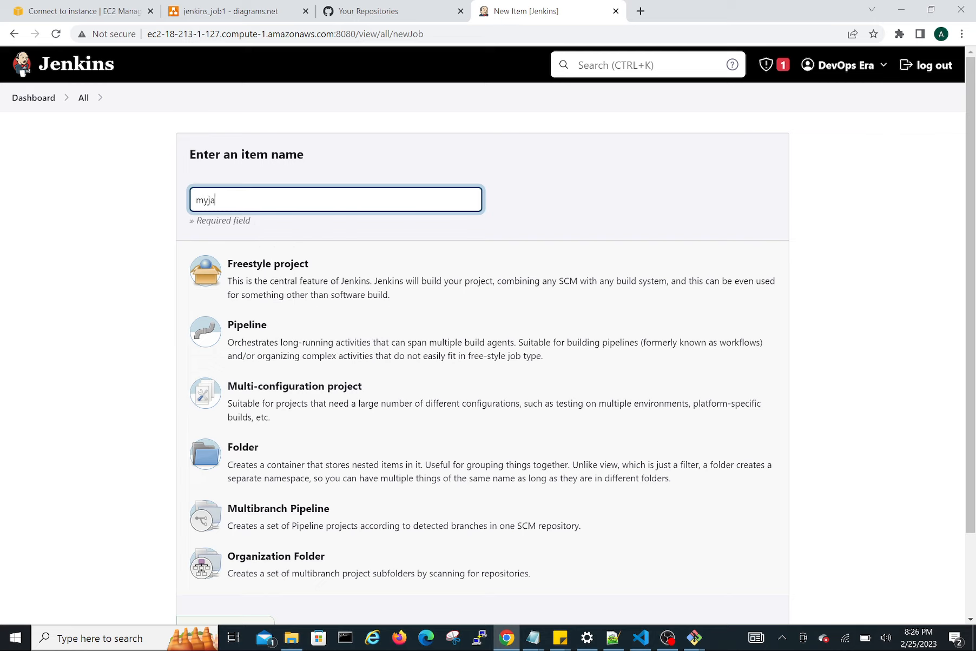
pyautogui.write('vapipeline')
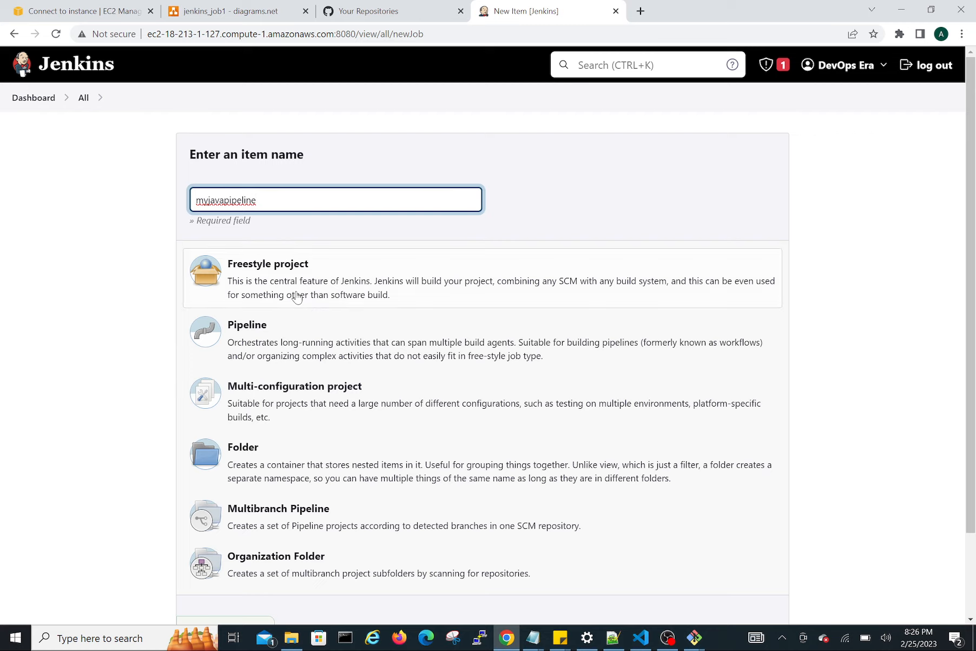
pyautogui.scroll(-2, 333, 482)
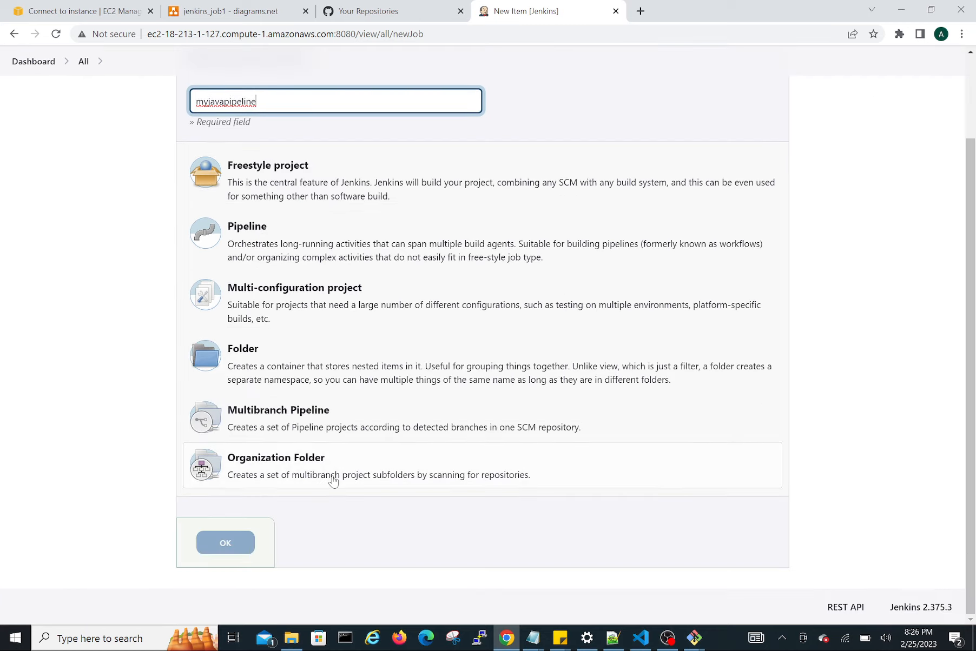
pyautogui.scroll(2, 333, 481)
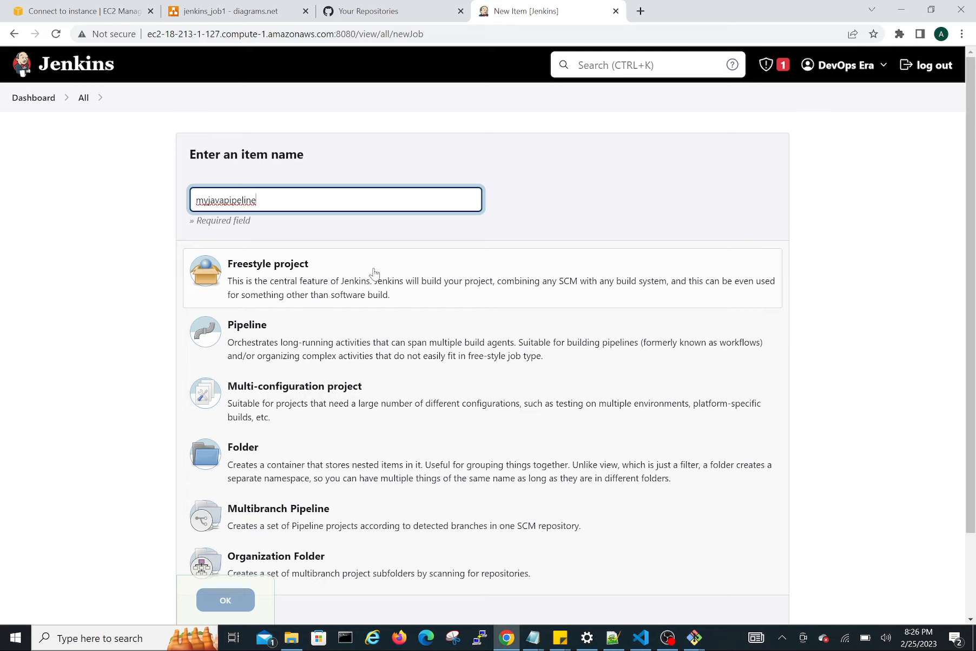
pyautogui.click(310, 283)
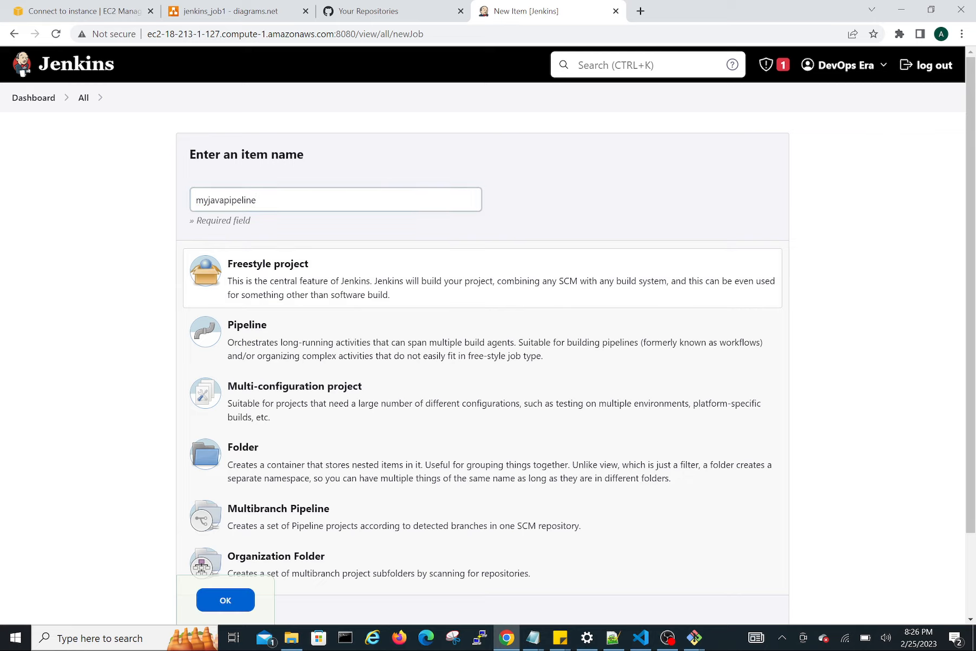
pyautogui.click(235, 609)
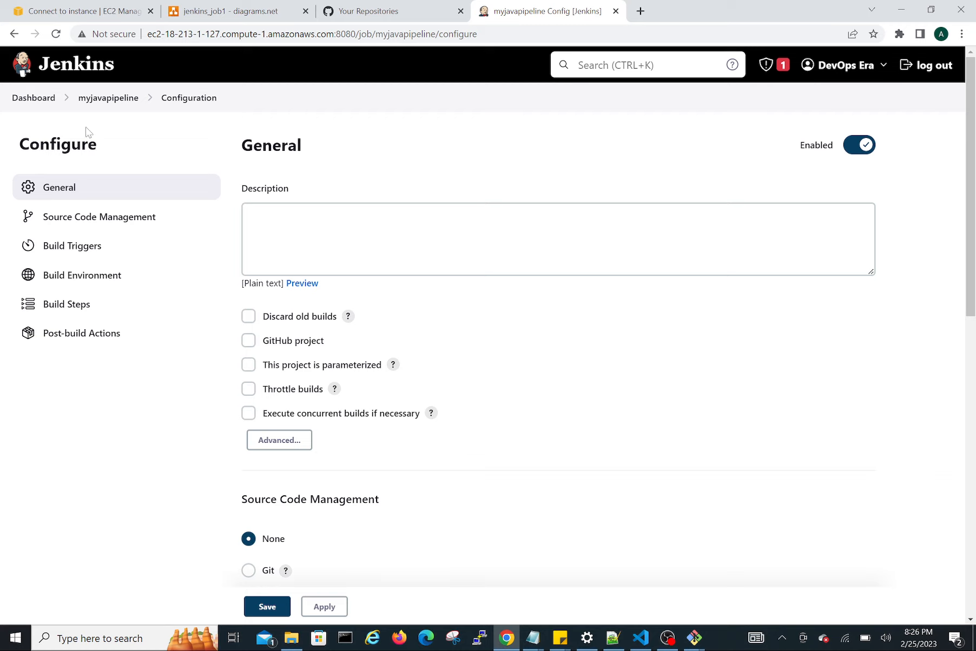
# Set the job's Source Code Management to Git.
pyautogui.click(330, 213)
pyautogui.scroll(-3, 261, 266)
pyautogui.scroll(-2, 885, 352)
pyautogui.scroll(-2, 885, 352)
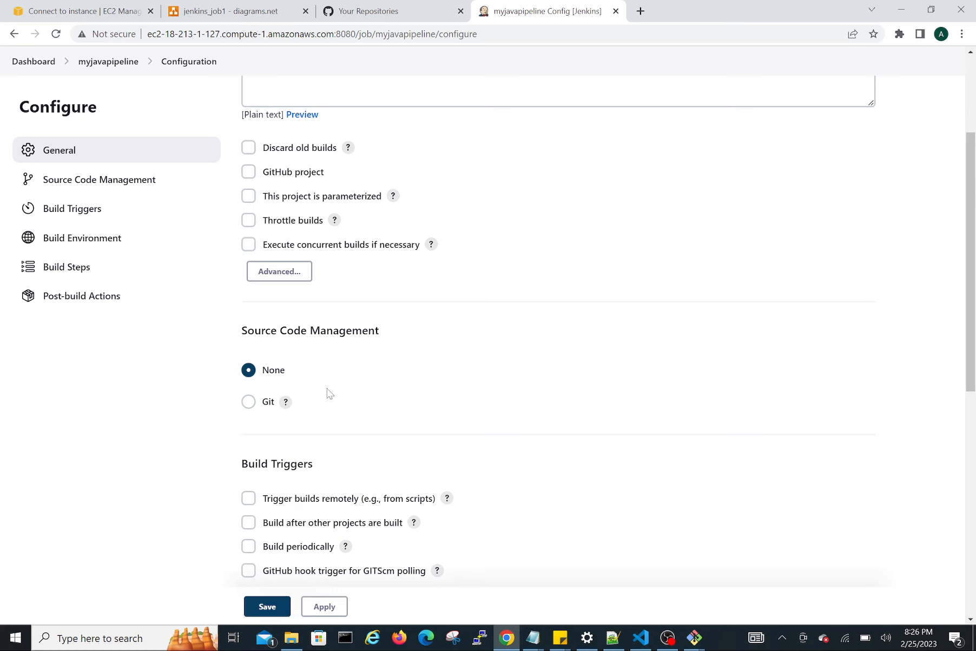
pyautogui.click(248, 404)
pyautogui.click(250, 405)
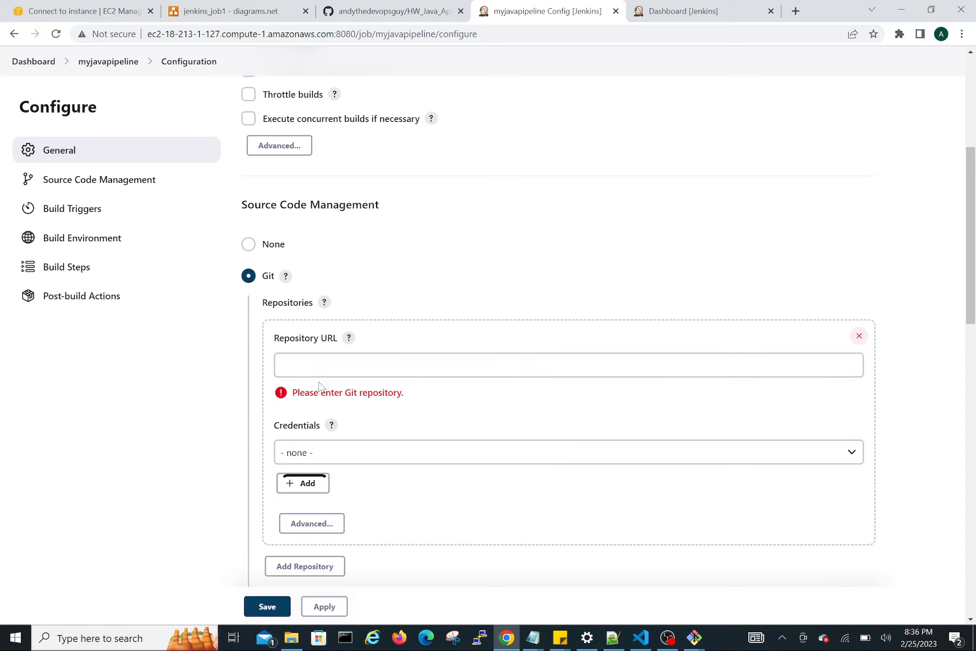
pyautogui.scroll(-1, 329, 447)
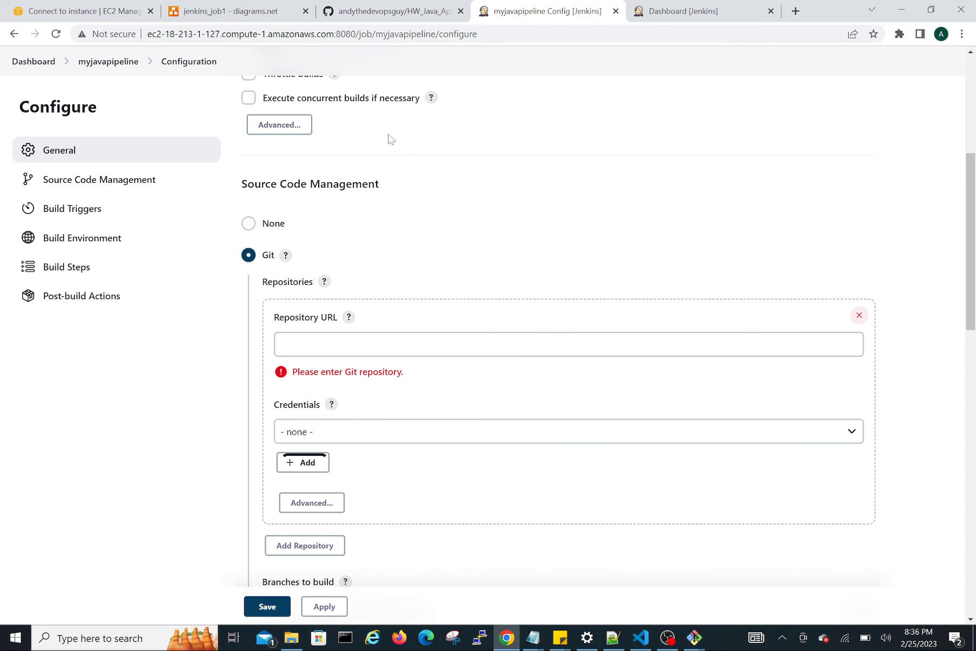
# Copy the web address of the HW_Java_App repository on GitHub and enter it as the job's Repository URL.
pyautogui.click(392, 12)
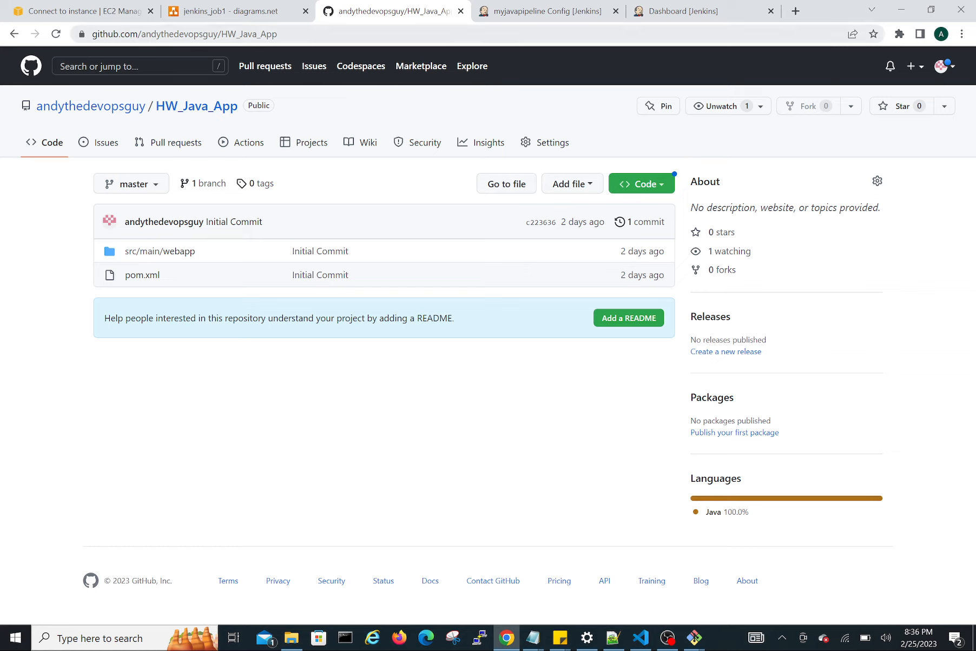
pyautogui.hotkey('ctrl', 'l')
pyautogui.hotkey('ctrl', 'c')
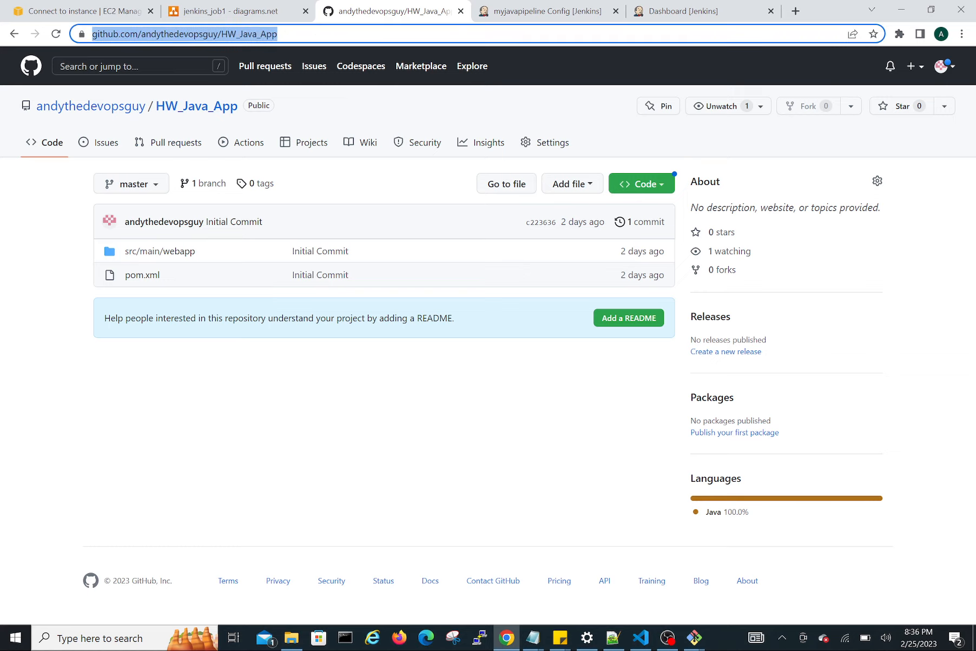
pyautogui.click(538, 12)
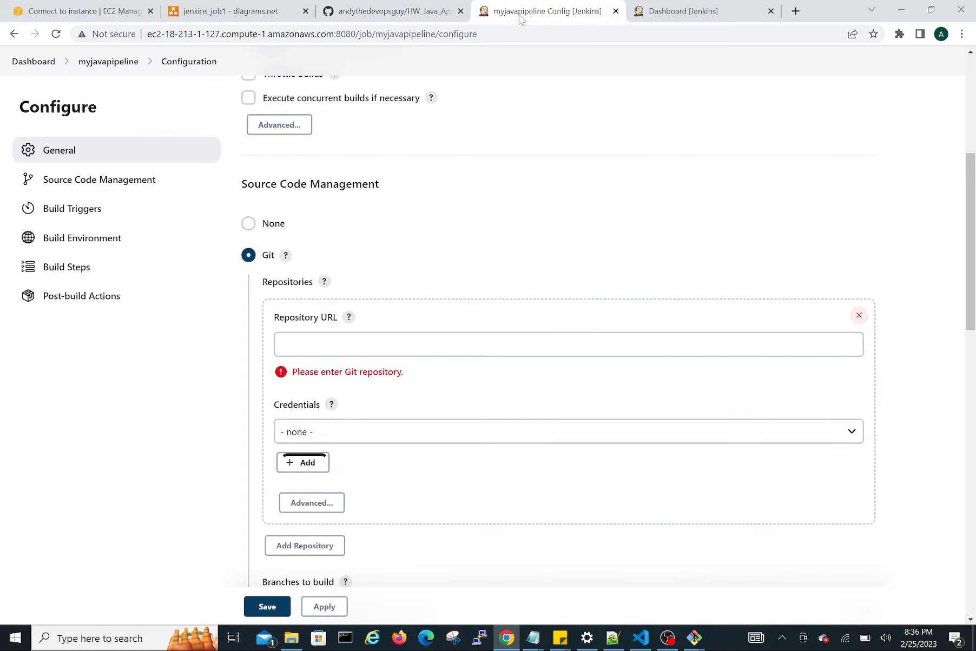
pyautogui.click(325, 345)
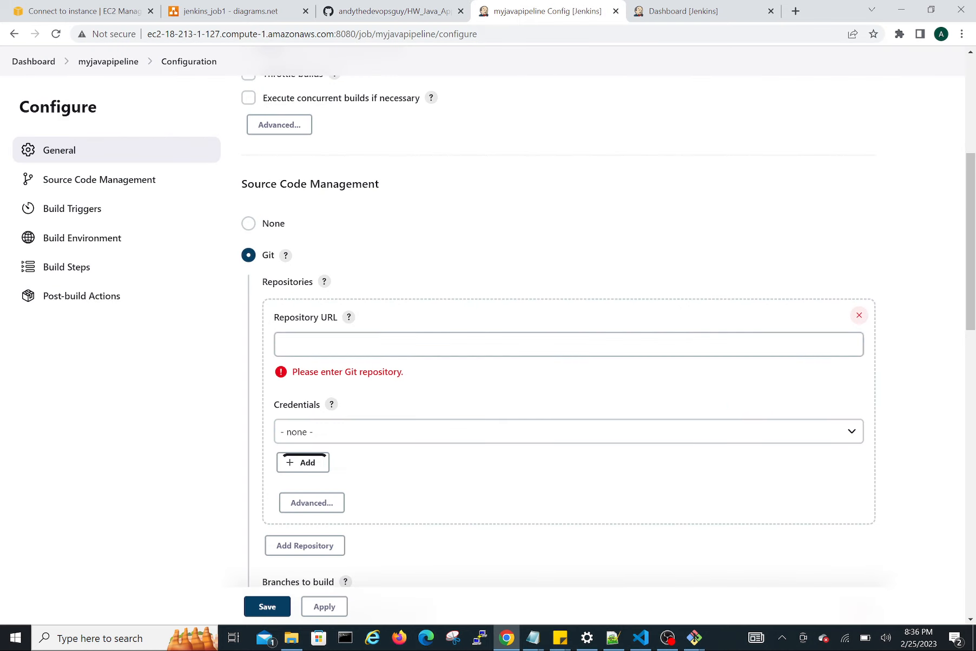
pyautogui.hotkey('ctrl', 'v')
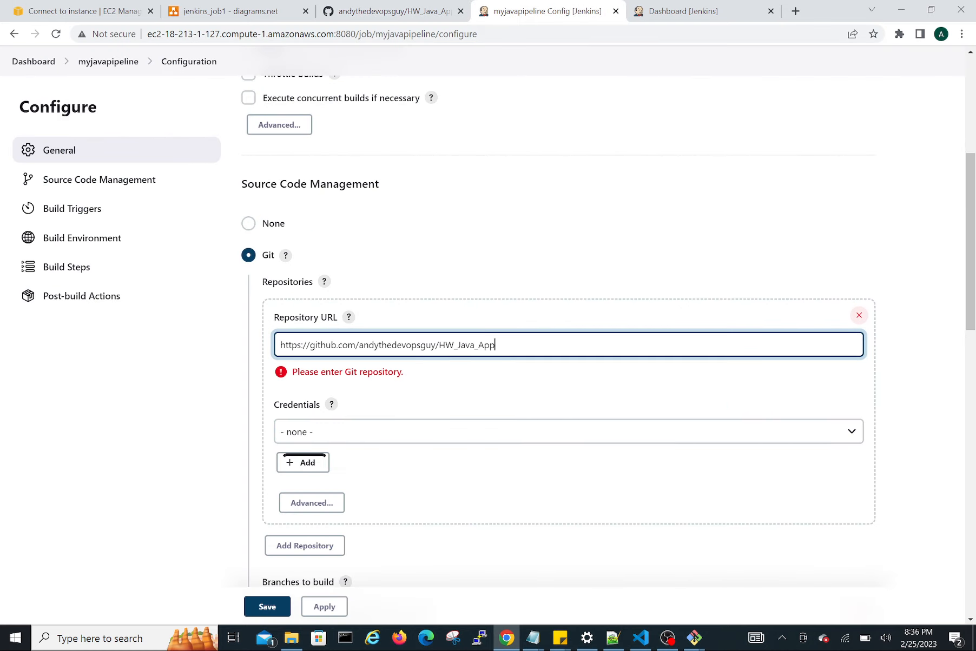
# Choose the saved "pat for github account" credentials for the Git repository.
pyautogui.click(319, 432)
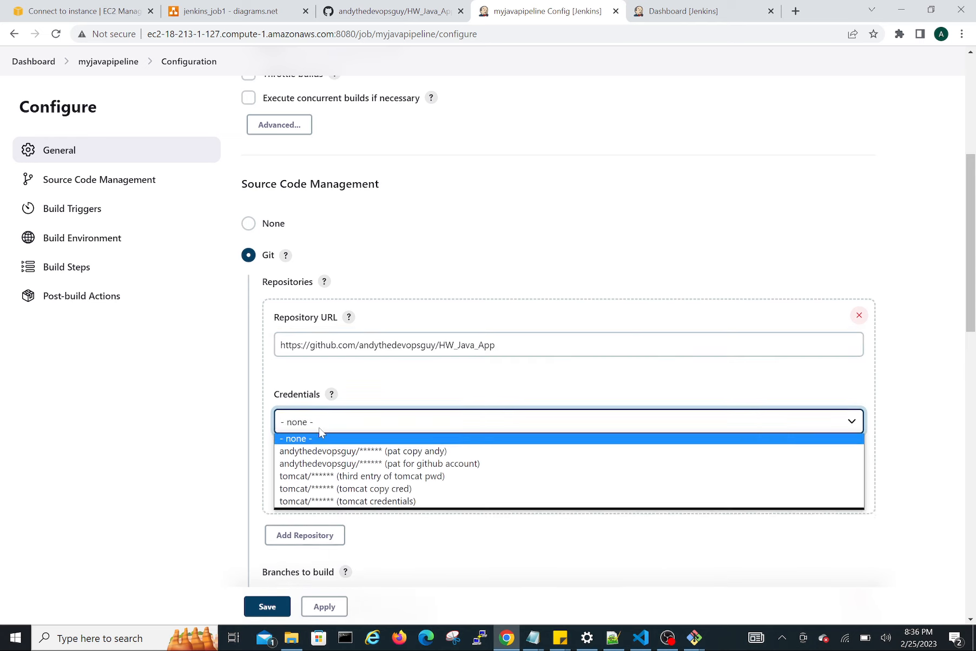
pyautogui.click(323, 457)
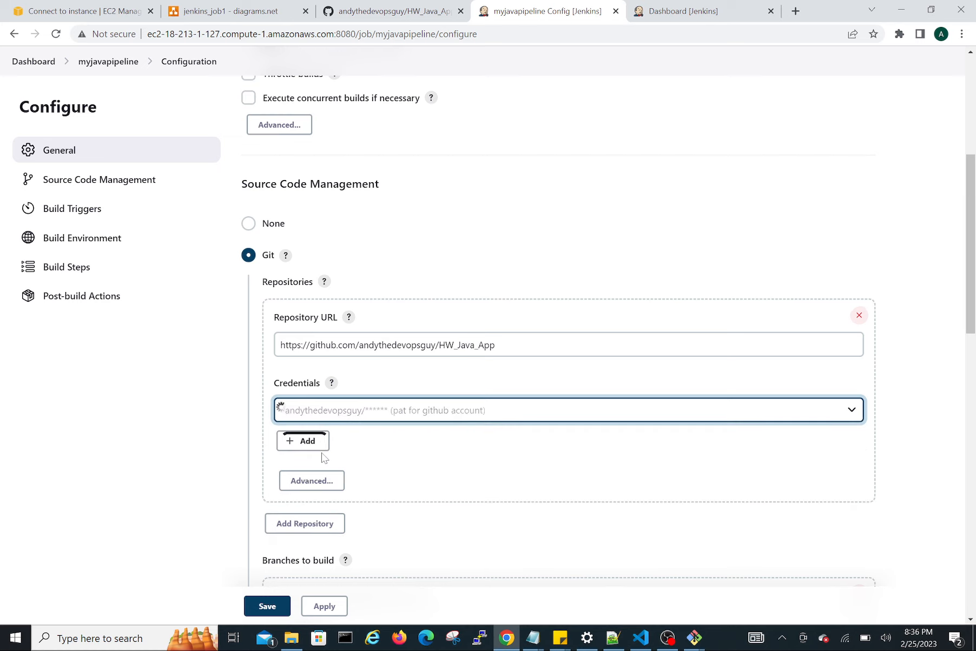
pyautogui.click(309, 448)
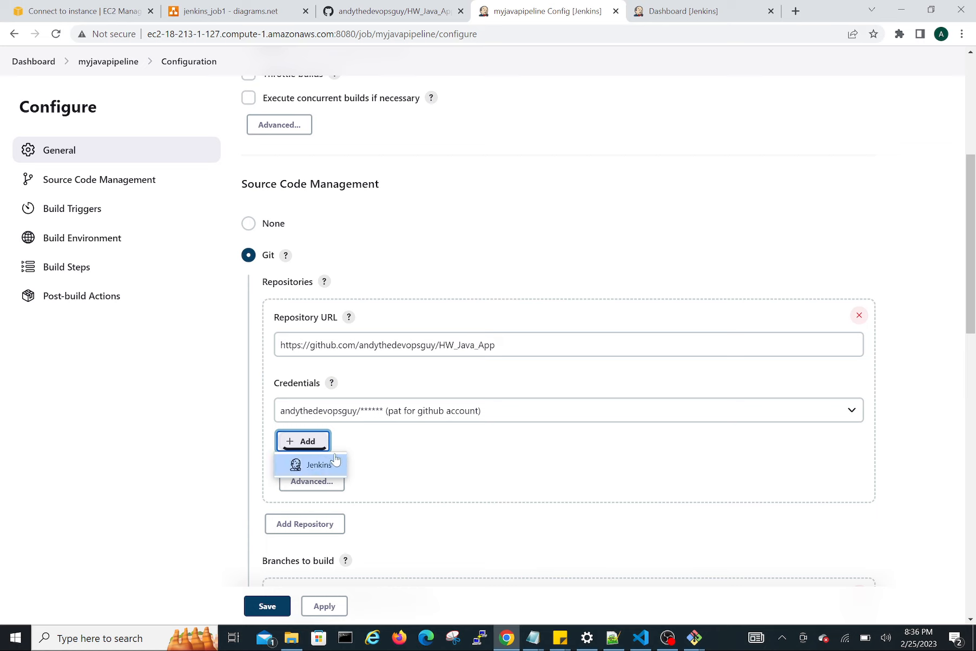
pyautogui.click(421, 441)
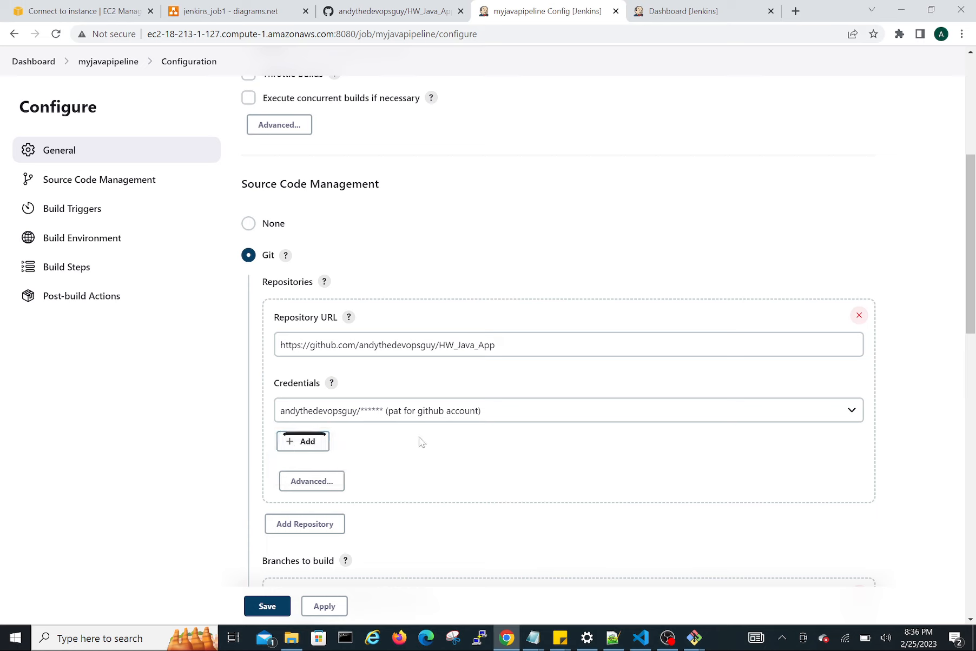
# Enable the Poll SCM build trigger and set its schedule to H/02 * * * *.
pyautogui.scroll(-2, 421, 442)
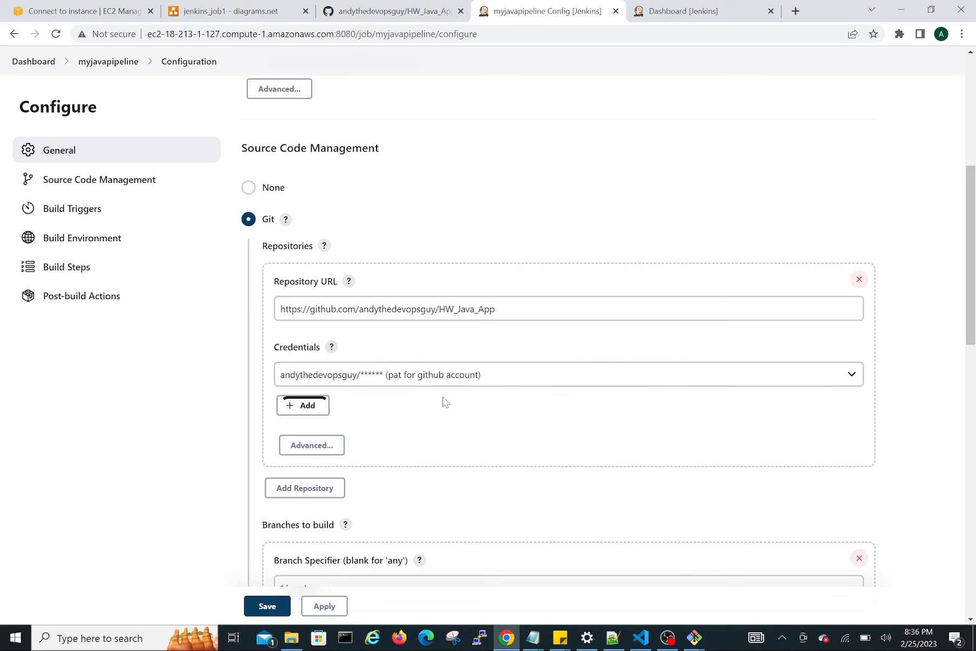
pyautogui.scroll(-1, 445, 401)
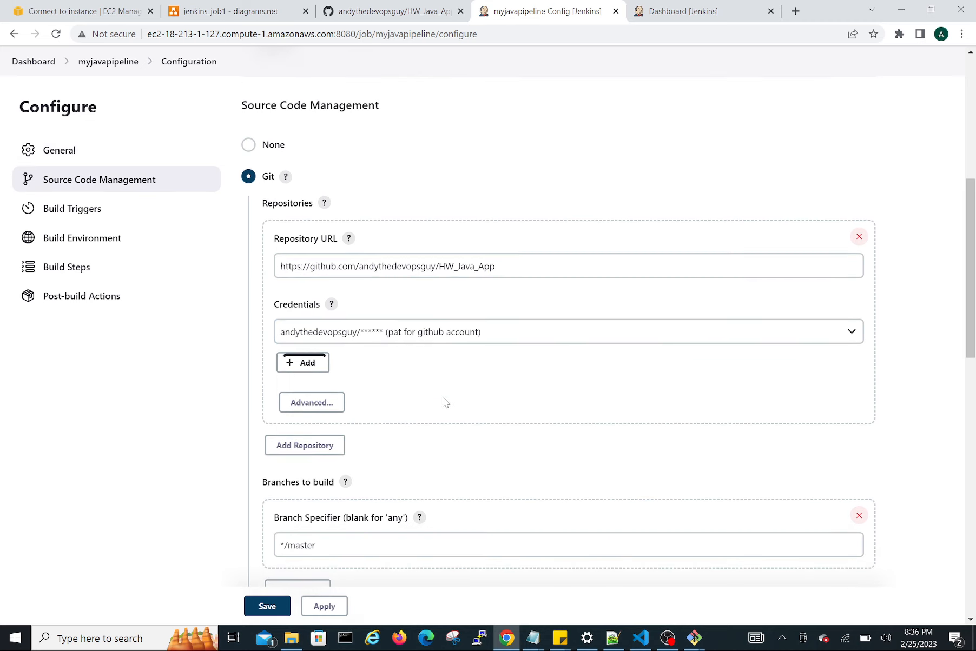
pyautogui.scroll(-9, 445, 402)
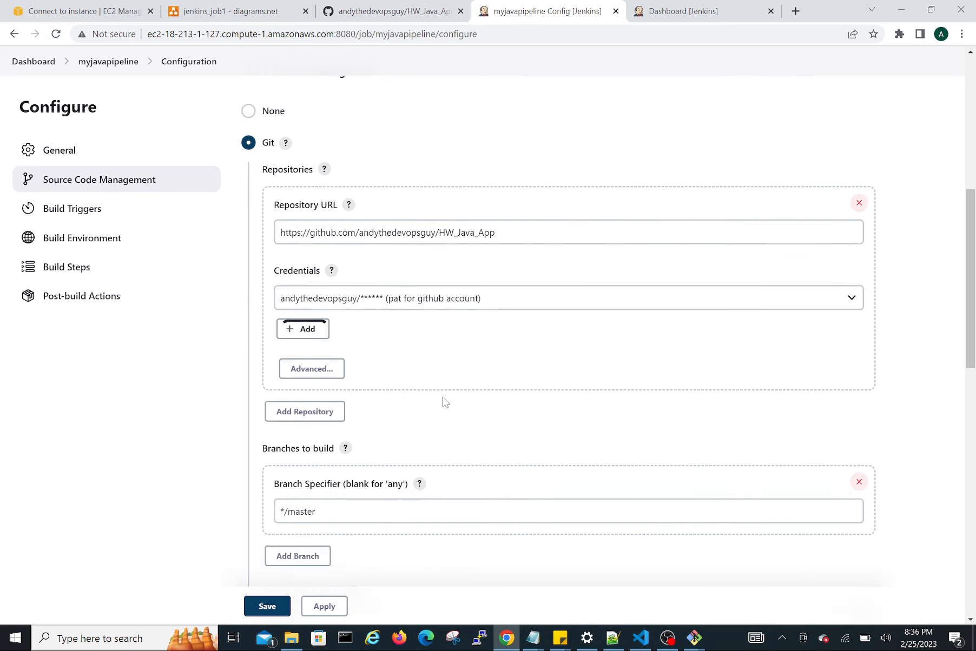
pyautogui.scroll(-1, 445, 401)
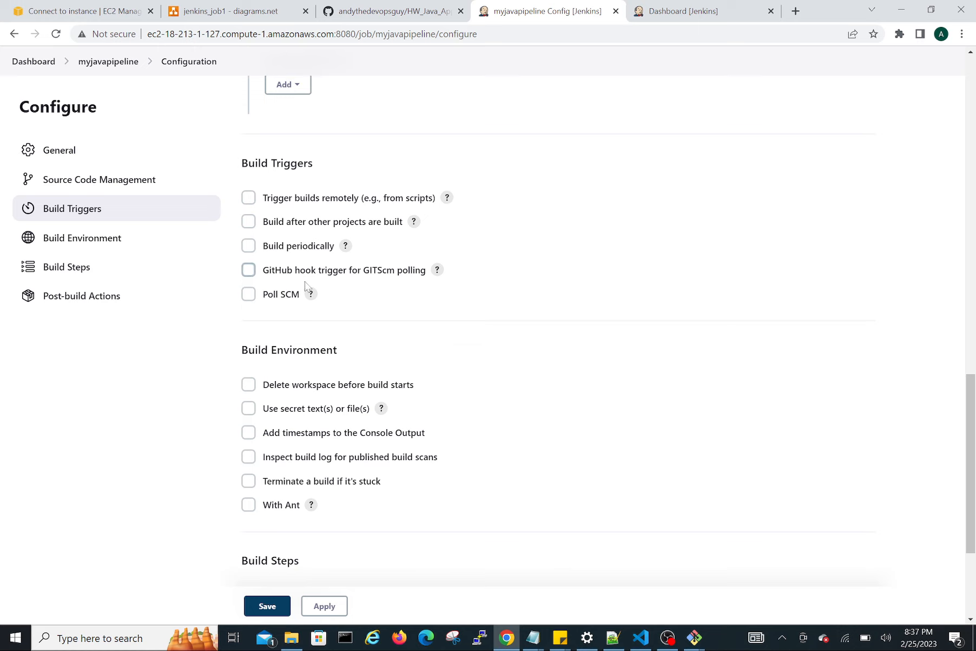
pyautogui.click(249, 295)
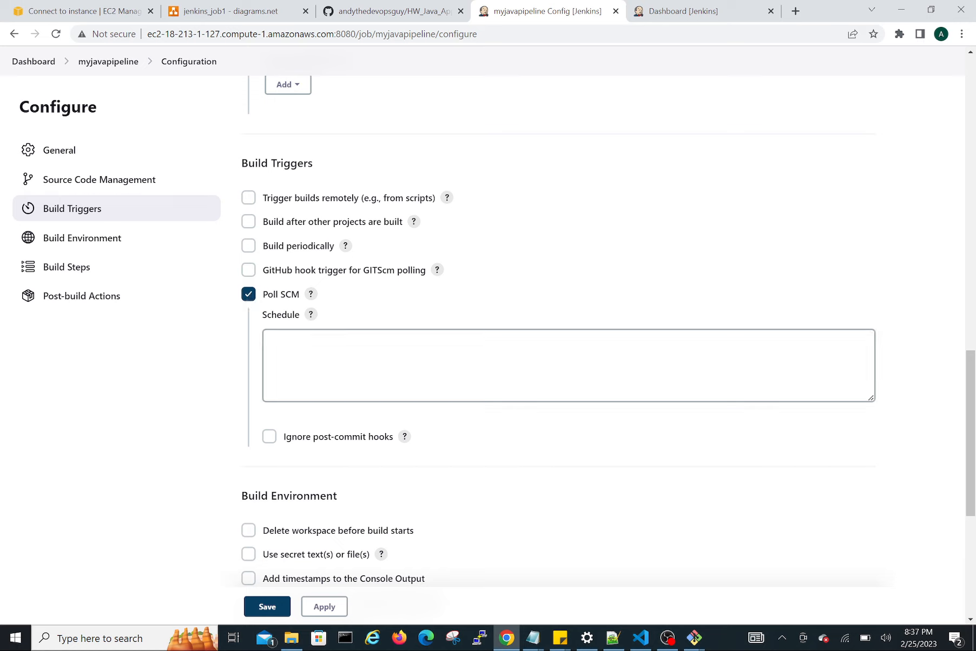
pyautogui.click(332, 352)
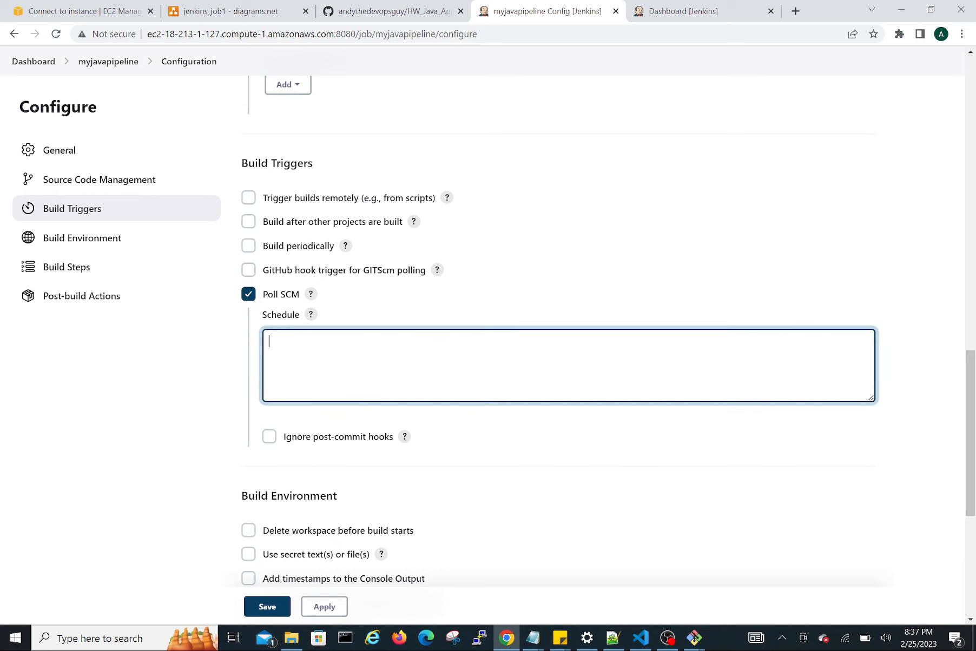
pyautogui.write('H')
pyautogui.write('/02 * * * *')
pyautogui.click(481, 458)
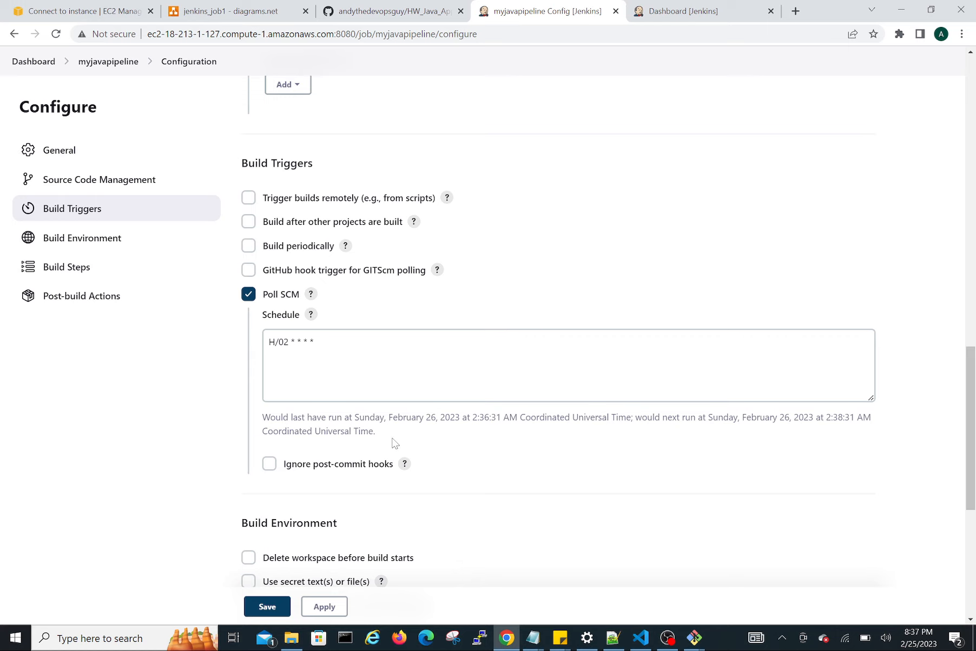
# Add an "Invoke top-level Maven targets" build step and set its Maven version to Maven3.
pyautogui.scroll(-4, 394, 443)
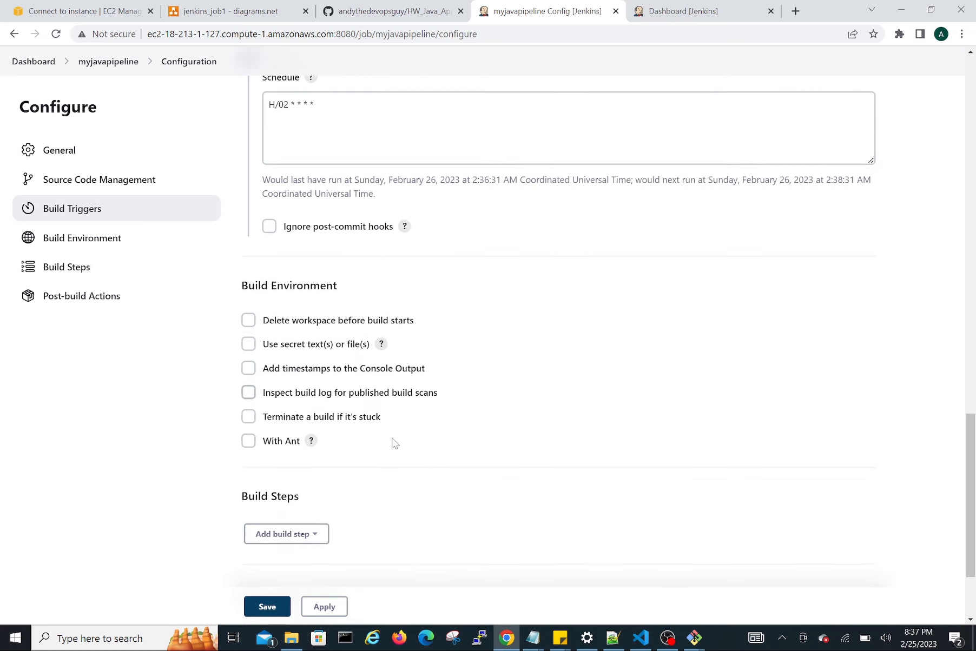
pyautogui.scroll(-2, 395, 443)
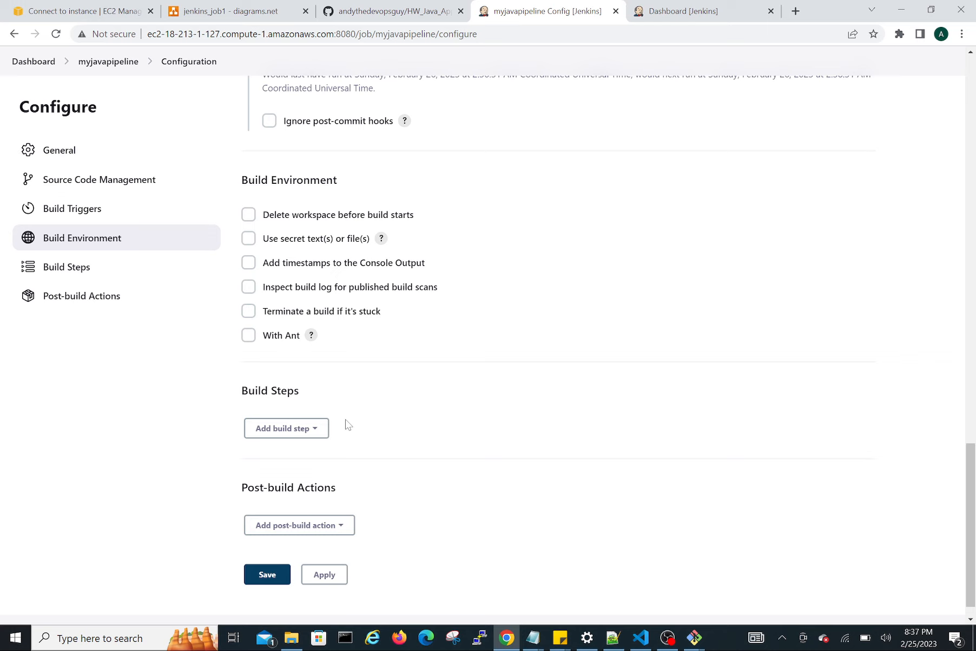
pyautogui.scroll(-1, 357, 428)
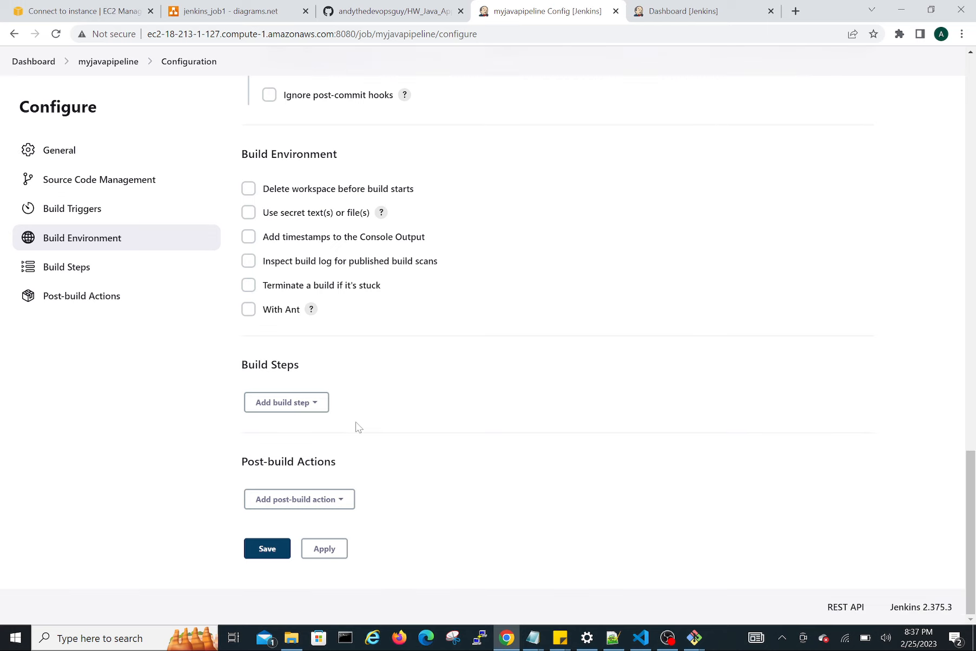
pyautogui.click(311, 409)
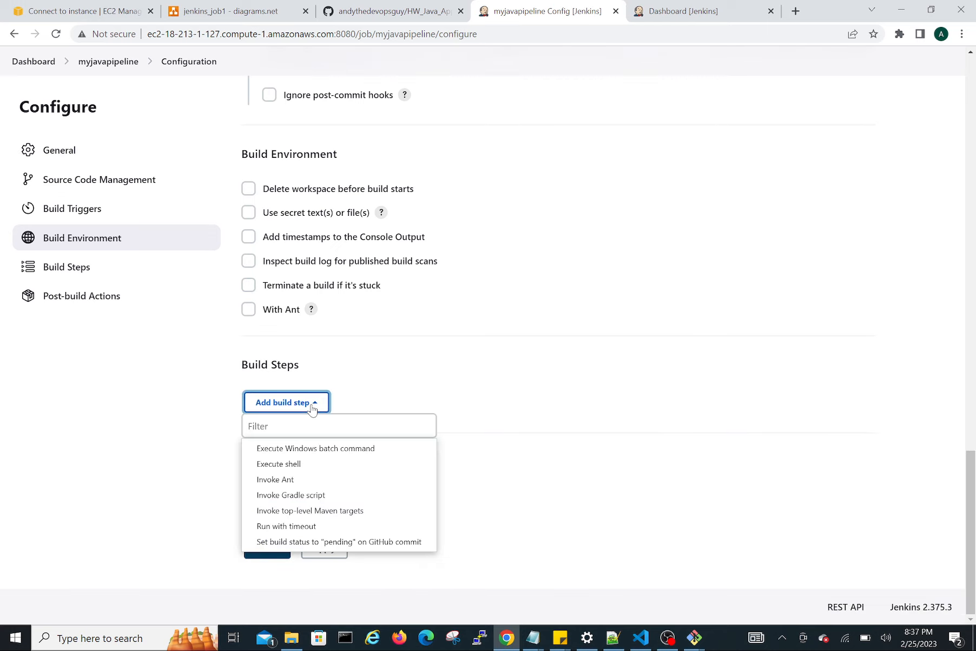
pyautogui.click(362, 512)
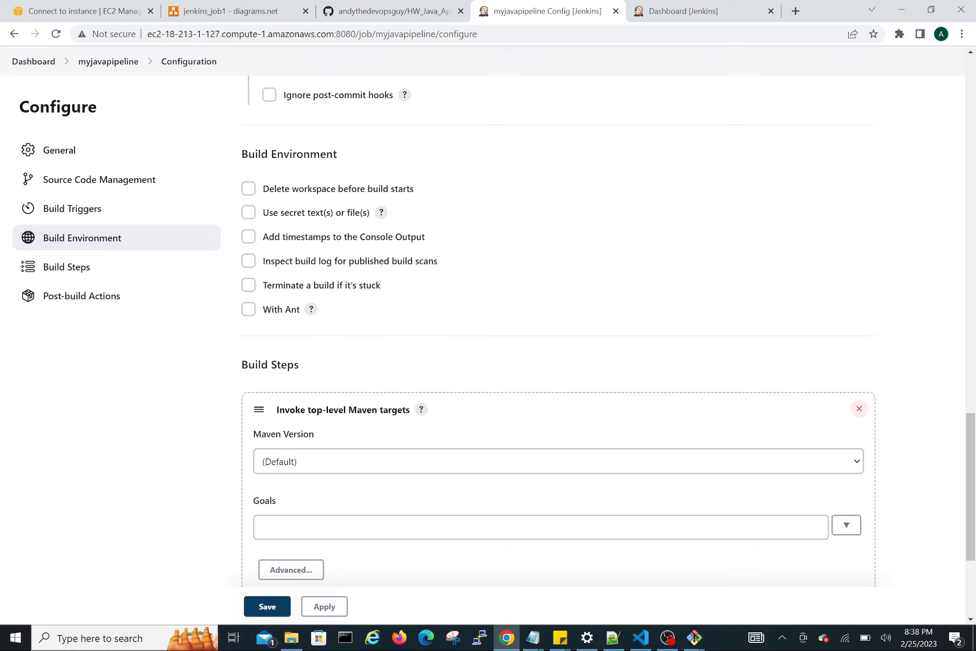
pyautogui.moveTo(253, 435); pyautogui.dragTo(317, 437)
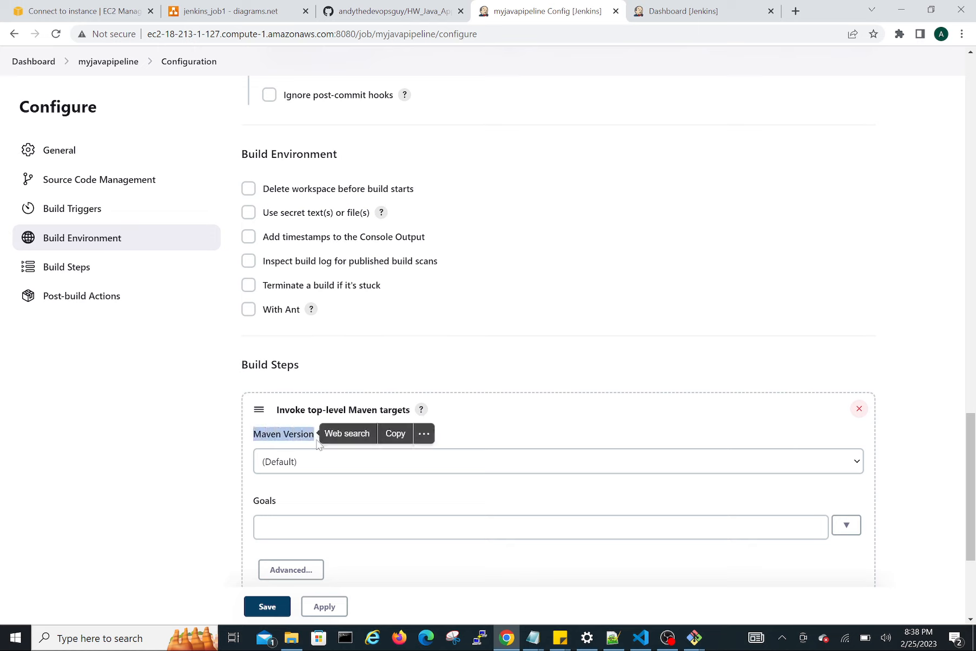
pyautogui.click(311, 464)
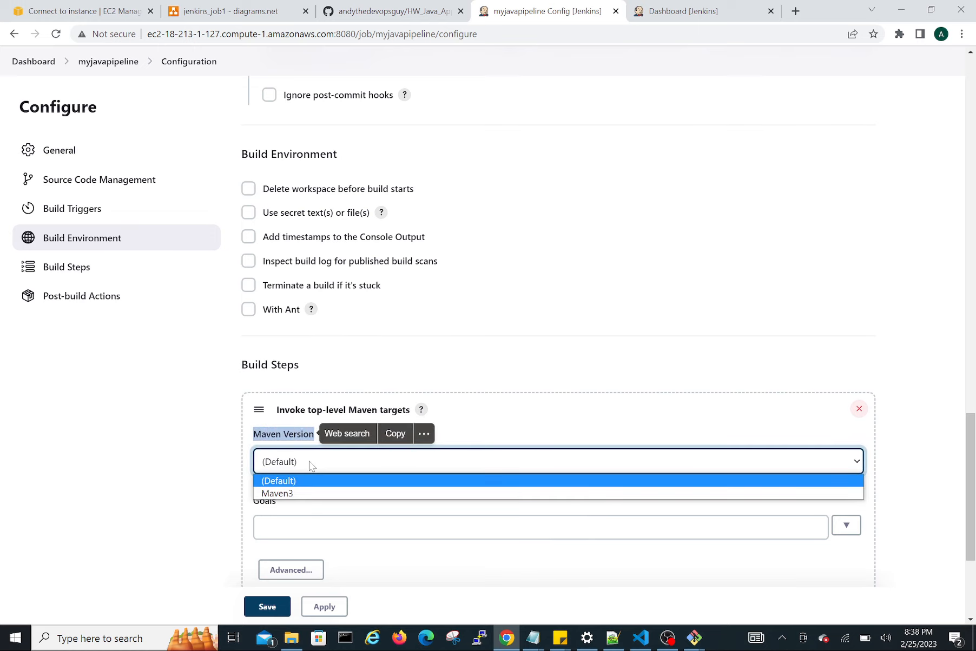
pyautogui.click(285, 494)
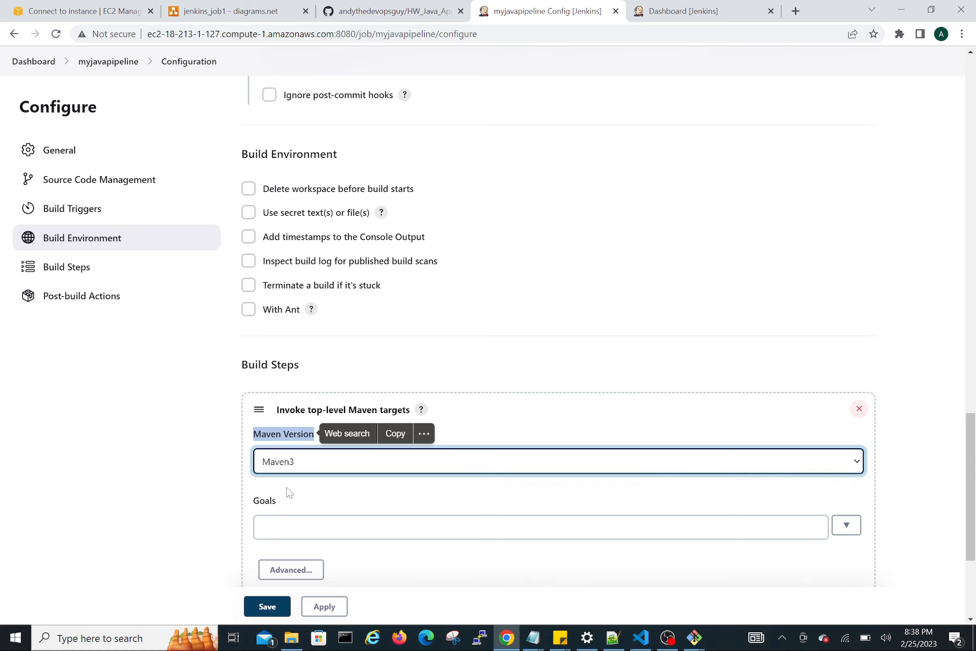
pyautogui.click(288, 489)
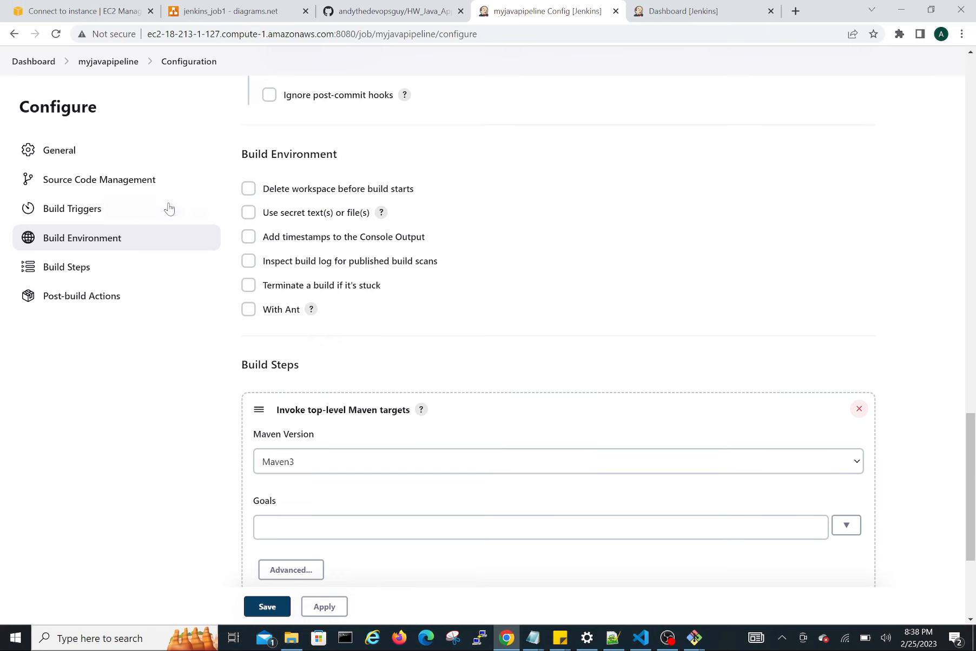
# Set the Maven build step's goals to clean install.
pyautogui.press('Tab')
pyautogui.press('Tab')
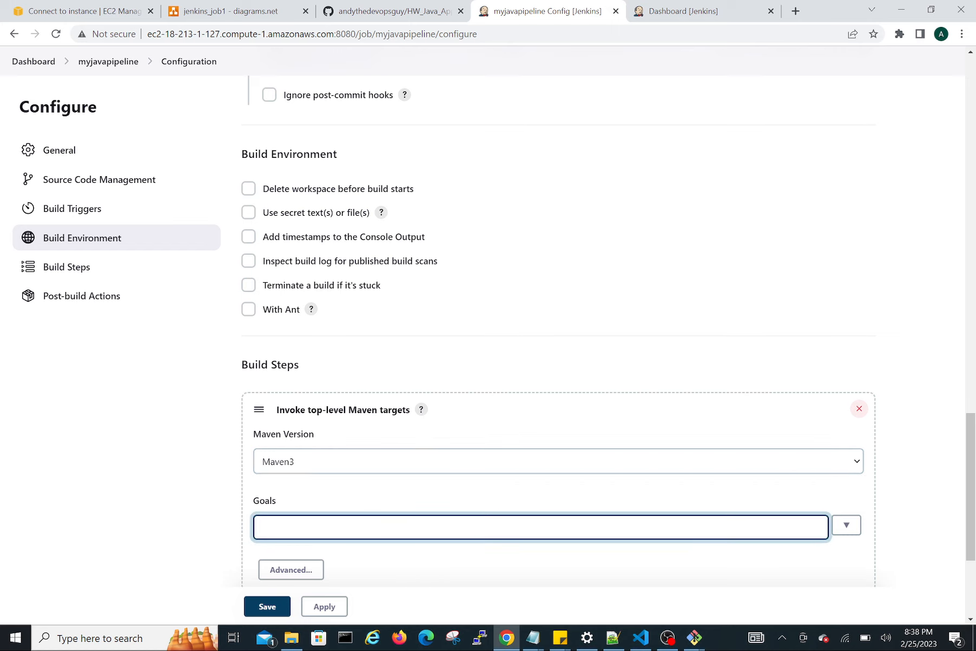
pyautogui.write('clean install')
# Show the Maven build step's advanced options and set its POM to pom.xml, the file in the GitHub repository.
pyautogui.click(300, 568)
pyautogui.scroll(-3, 284, 565)
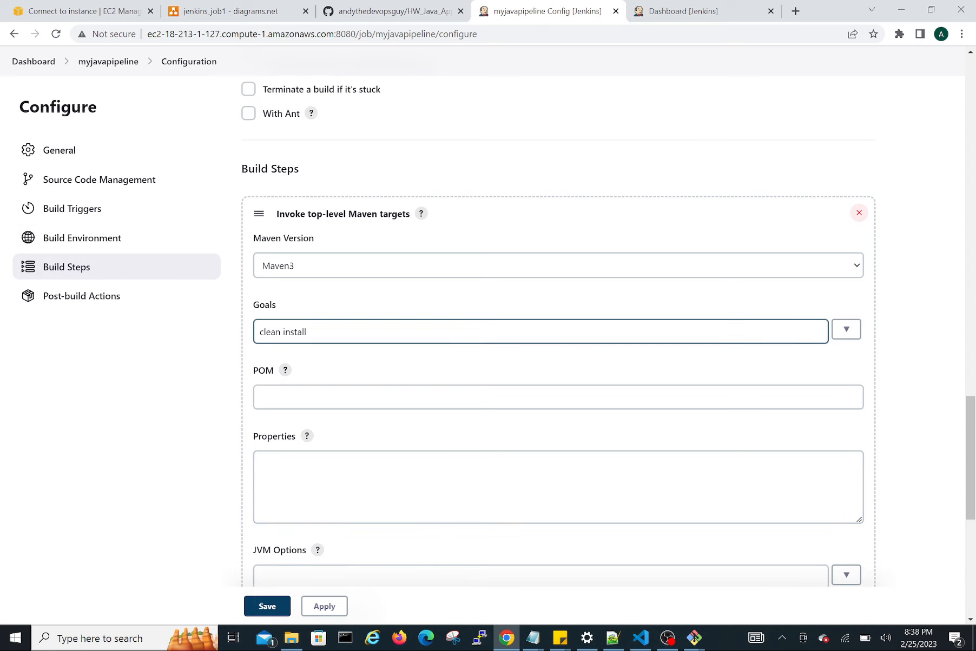
pyautogui.click(317, 397)
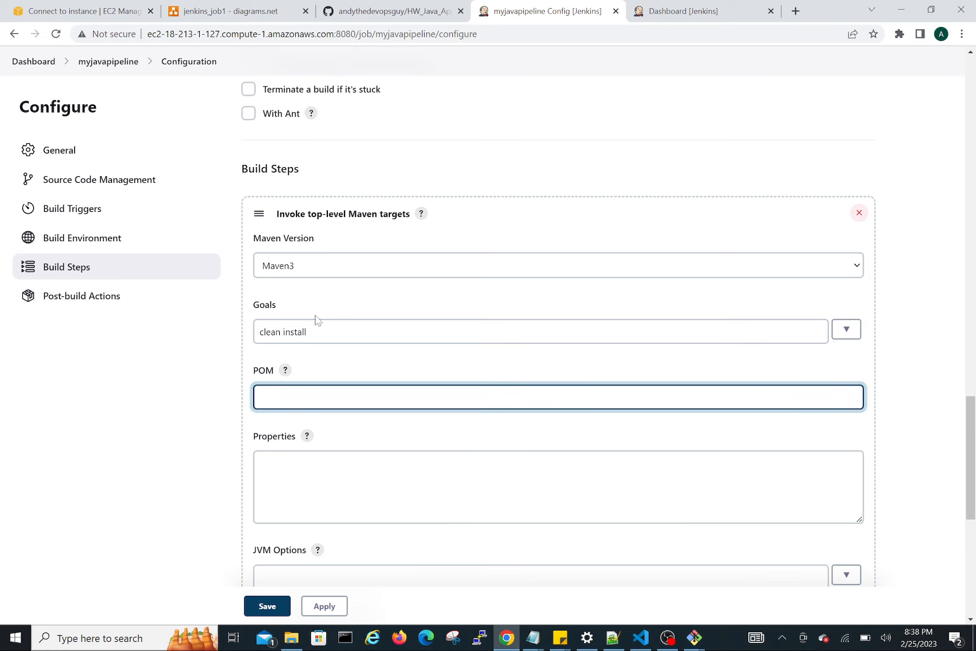
pyautogui.click(394, 10)
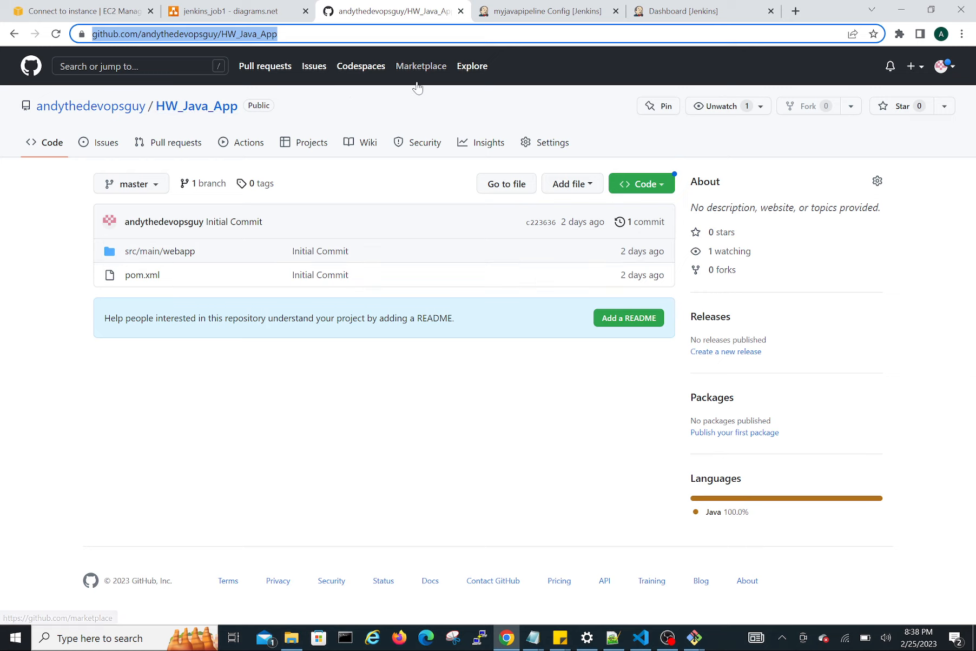
pyautogui.click(558, 6)
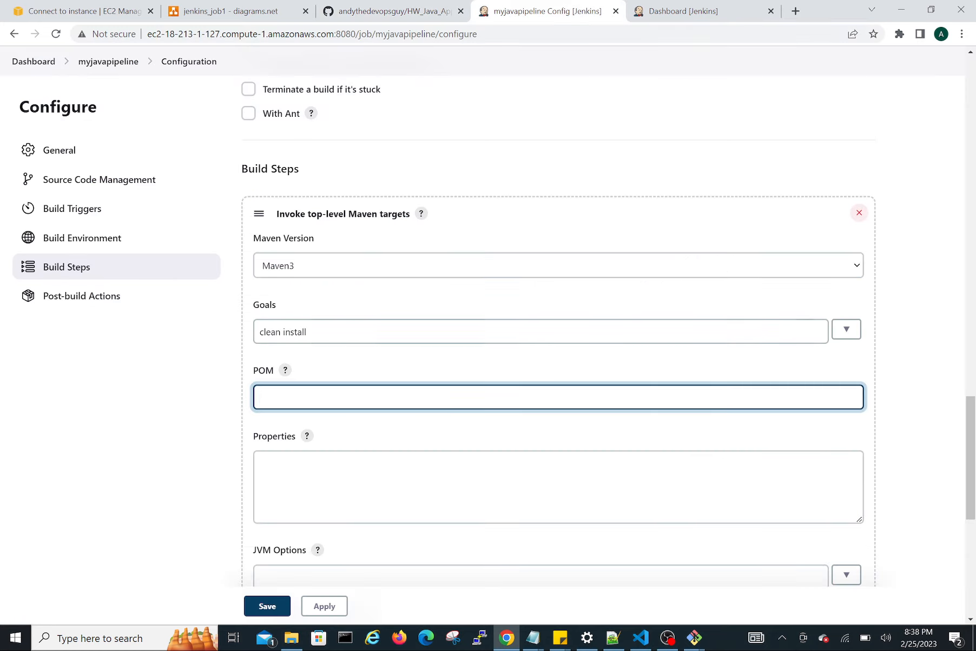
pyautogui.write('pom.')
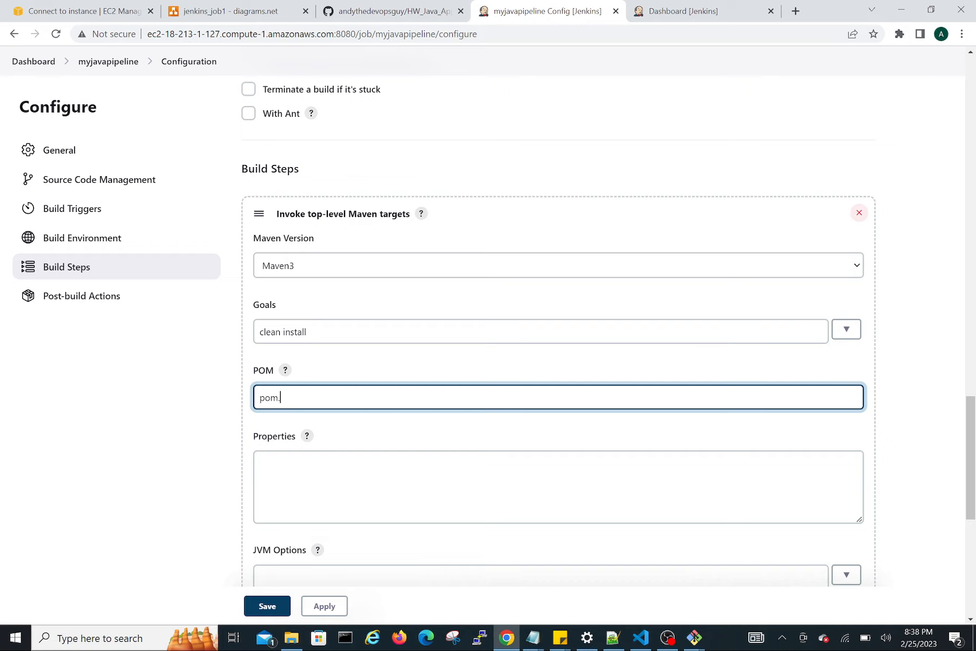
pyautogui.write('xml')
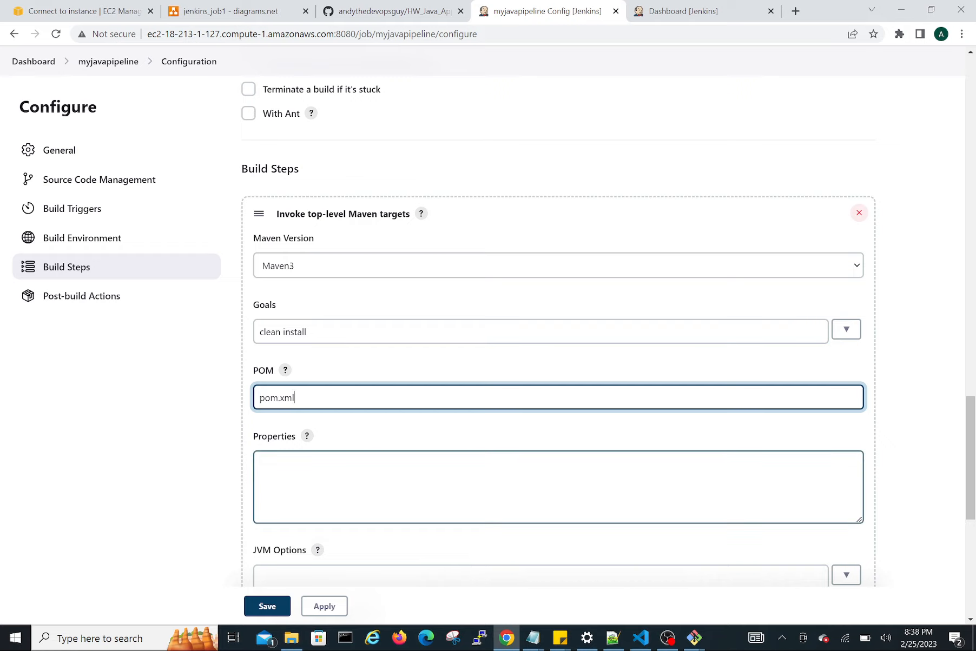
# Add a "Record JaCoCo coverage report" post-build action to the job.
pyautogui.scroll(-7, 333, 449)
pyautogui.scroll(-2, 323, 498)
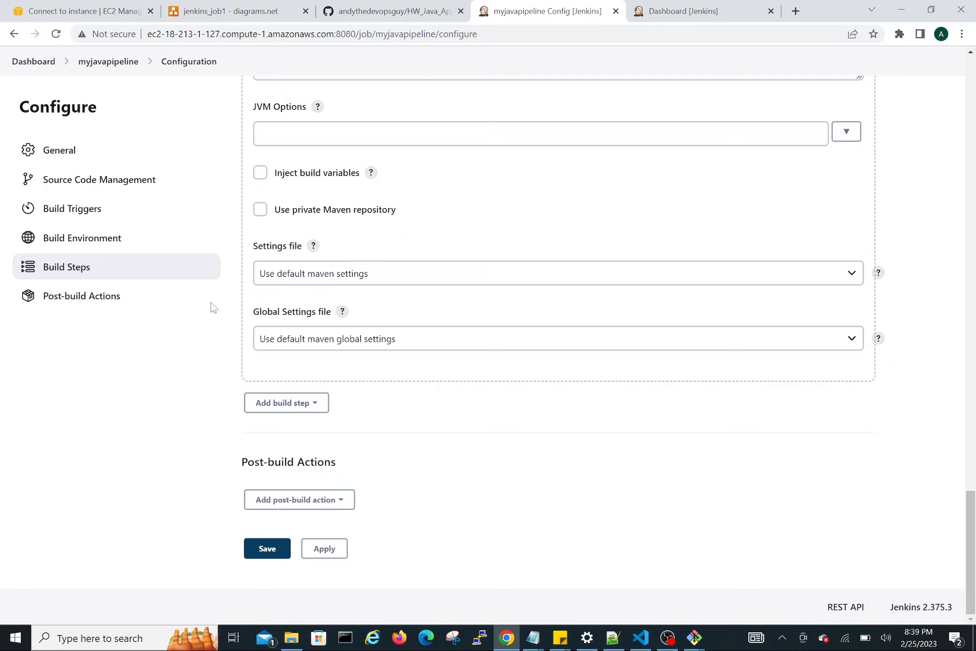
pyautogui.scroll(4, 349, 174)
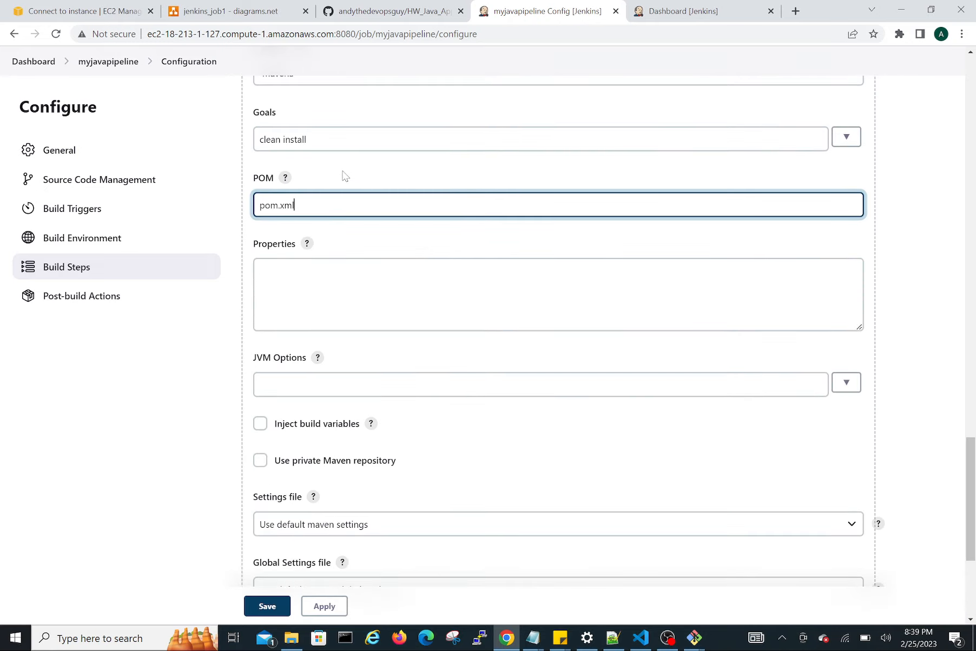
pyautogui.scroll(-4, 383, 294)
pyautogui.scroll(-1, 383, 294)
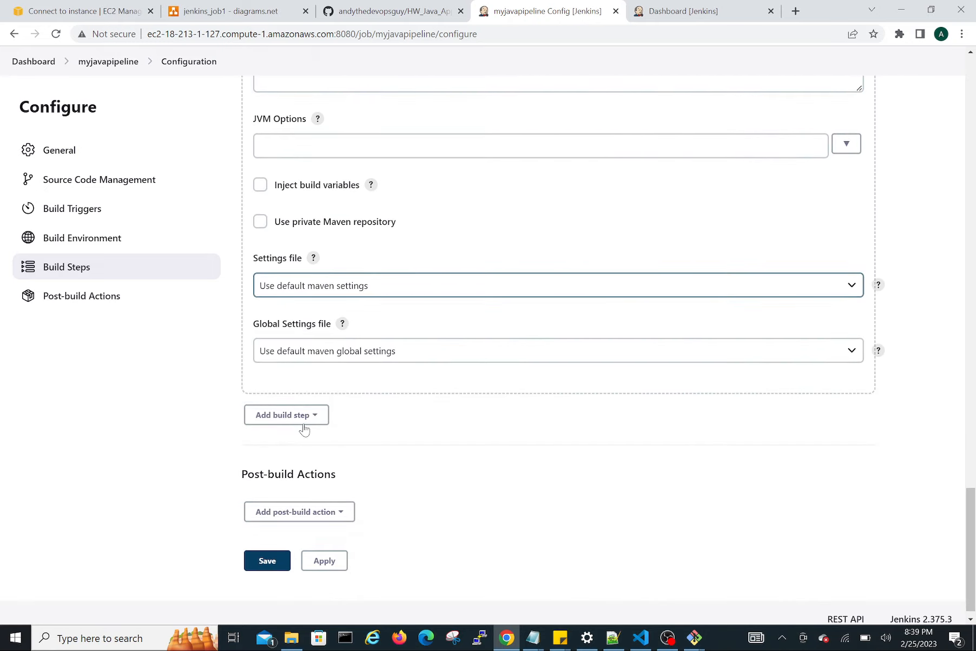
pyautogui.click(289, 514)
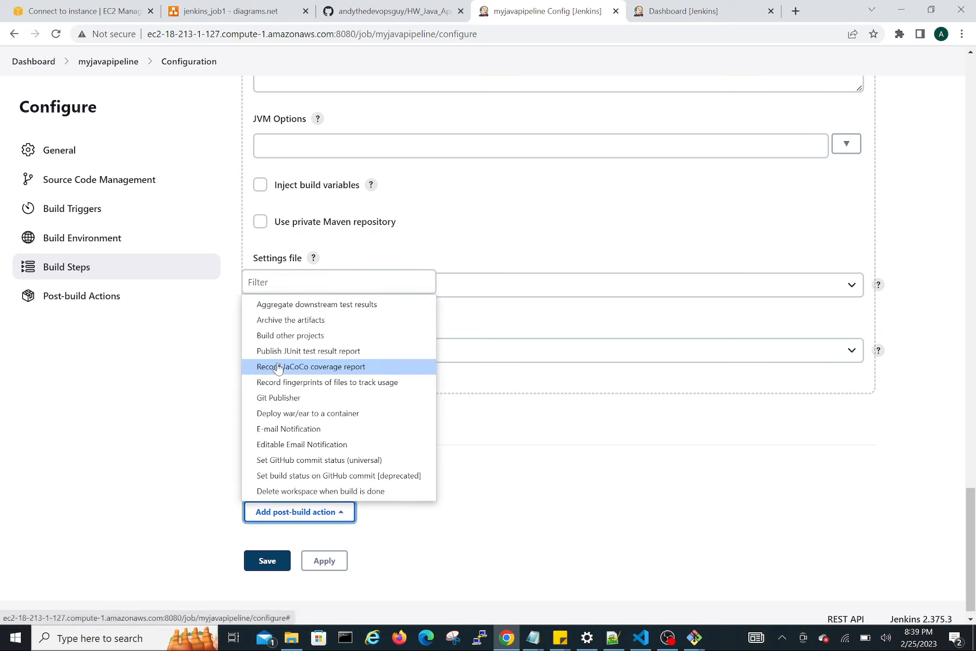
pyautogui.click(323, 372)
# Add a "Deploy war/ear to a container" post-build action and set its WAR/EAR files to **/*.war.
pyautogui.scroll(-5, 428, 499)
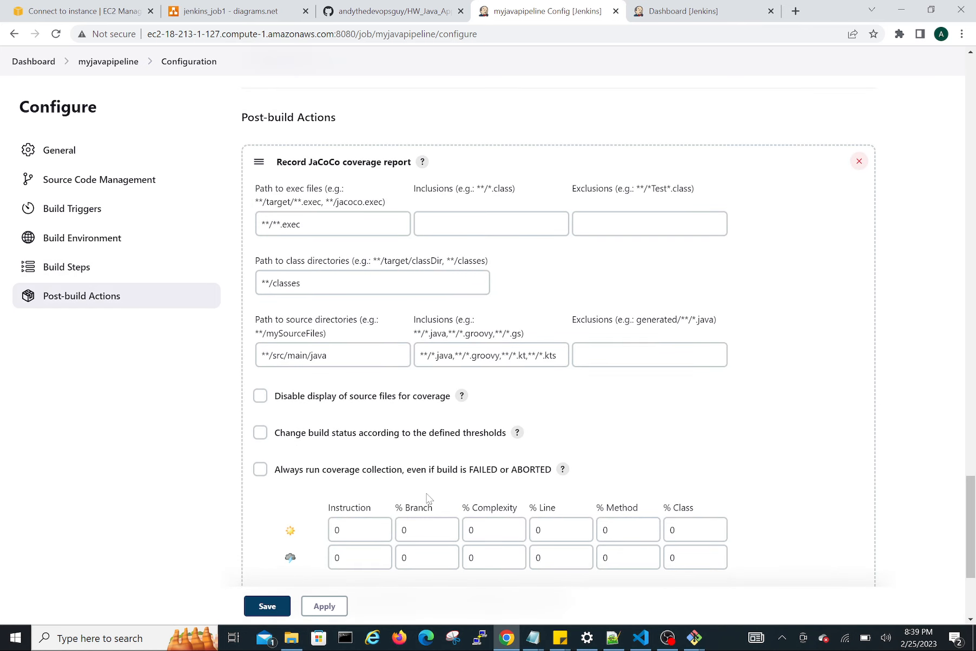
pyautogui.scroll(-4, 427, 499)
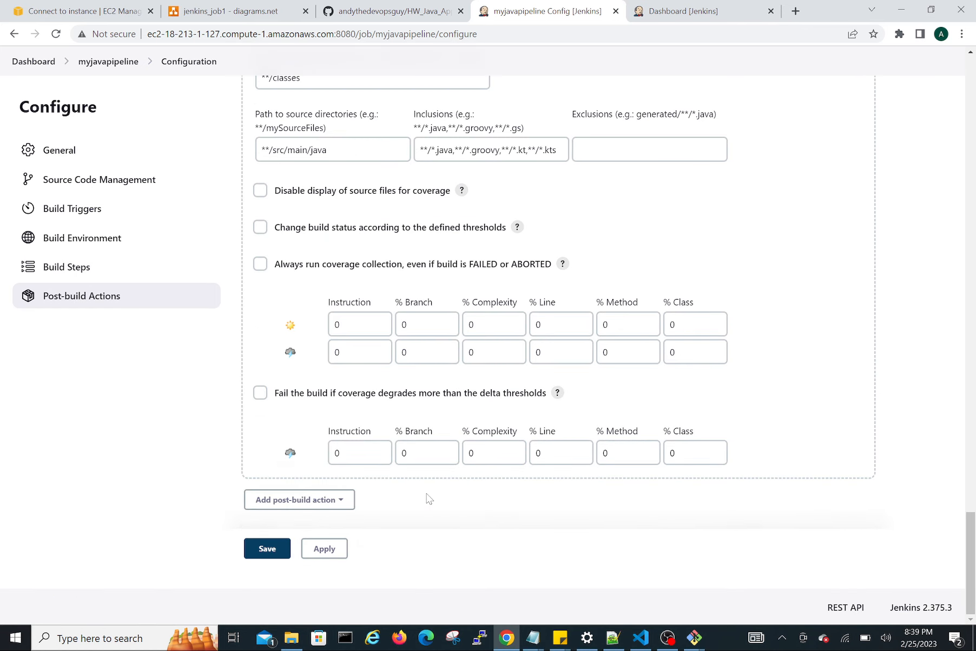
pyautogui.click(319, 505)
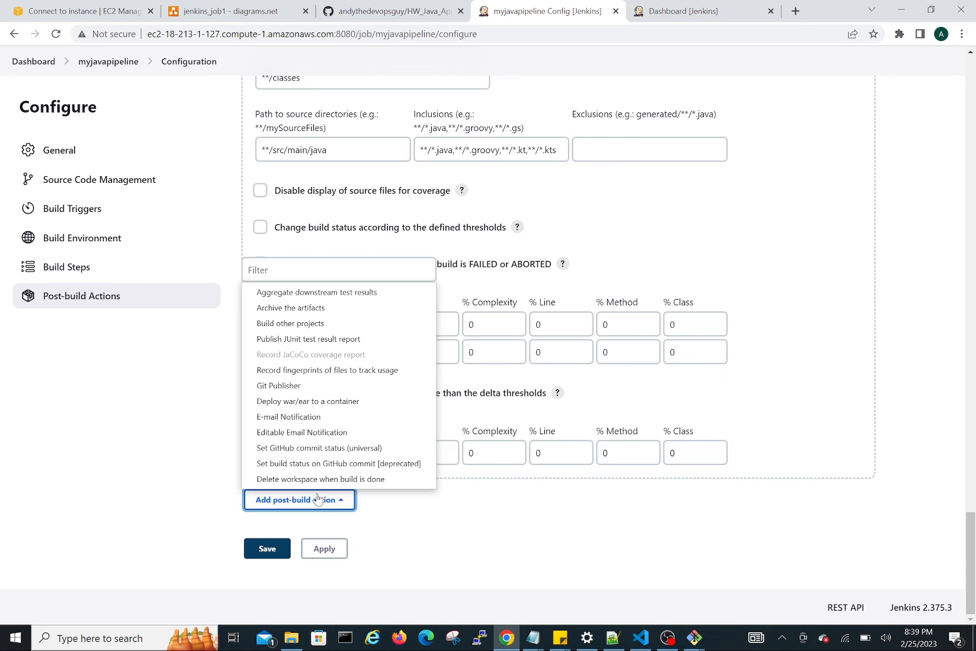
pyautogui.click(331, 407)
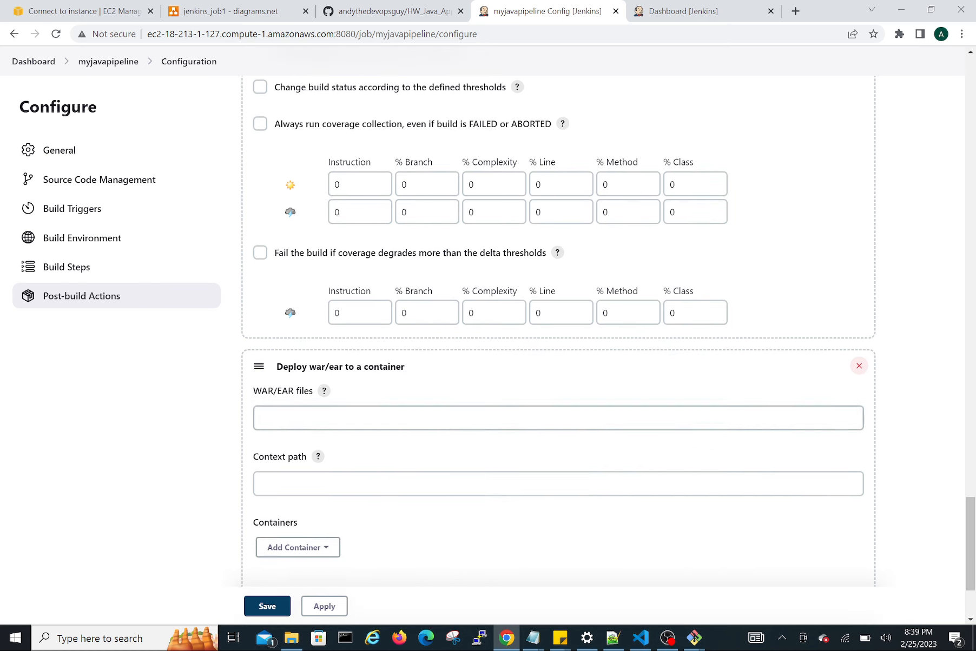
pyautogui.click(359, 418)
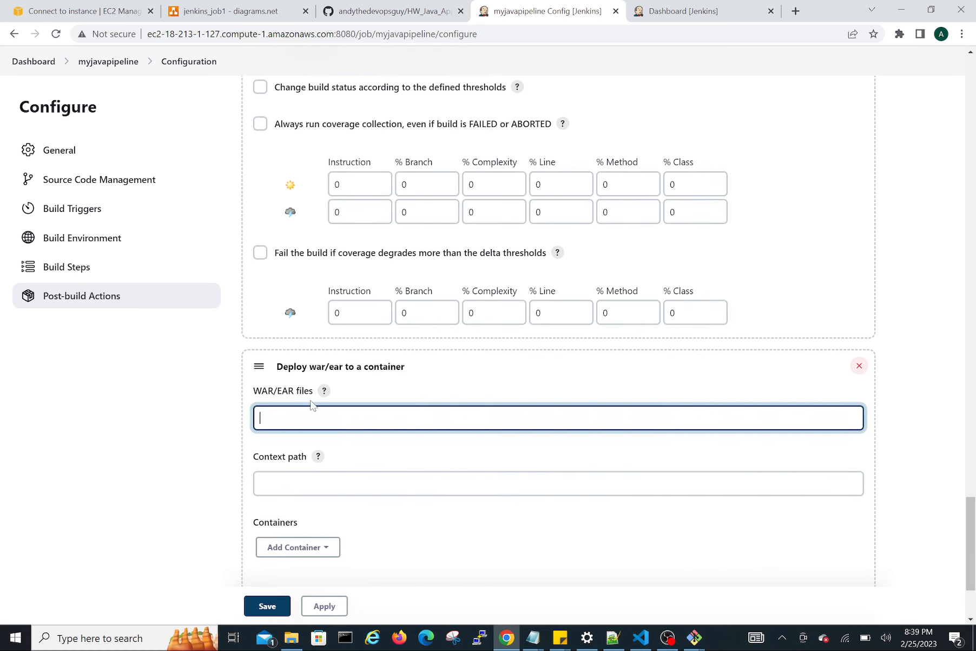
pyautogui.write('**/*.war')
# Add a Tomcat 9.x Remote container to the deploy action and select the entry described as "tomcat credentials" for its credentials.
pyautogui.scroll(-3, 335, 528)
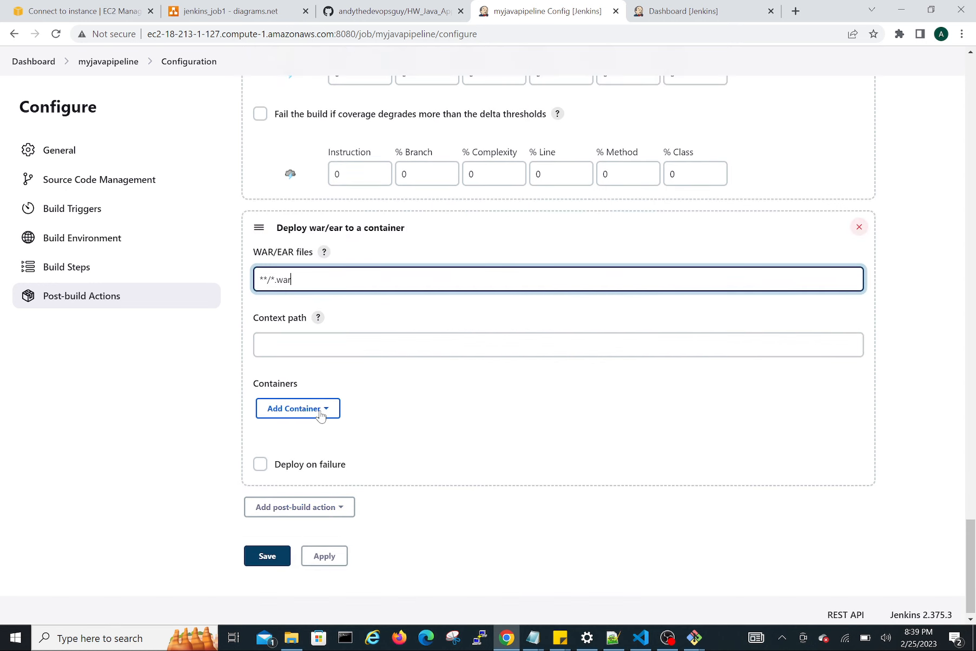
pyautogui.click(318, 414)
pyautogui.scroll(-1, 327, 506)
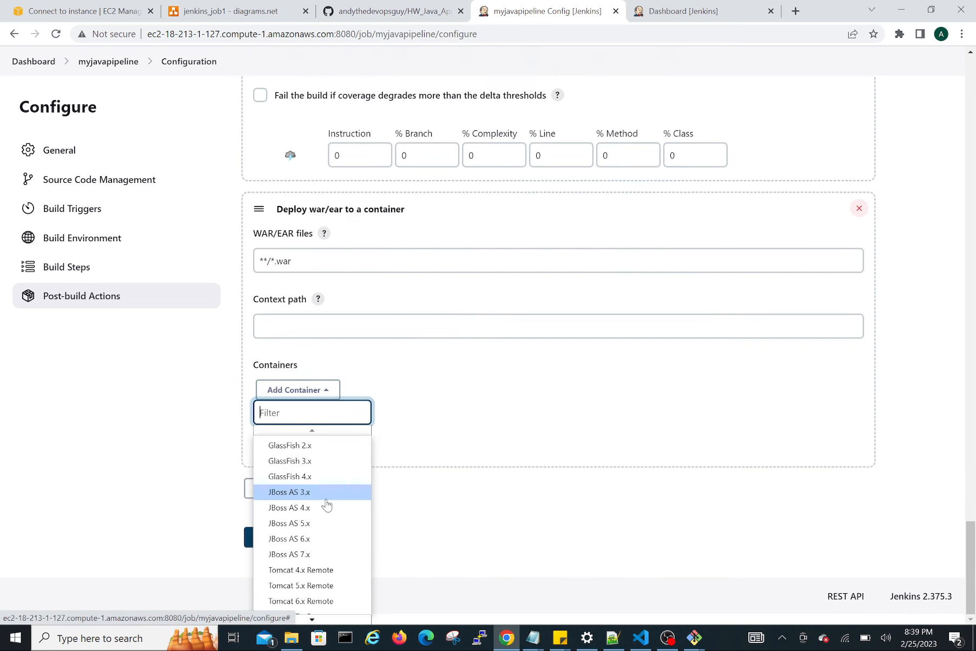
pyautogui.moveTo(315, 622)
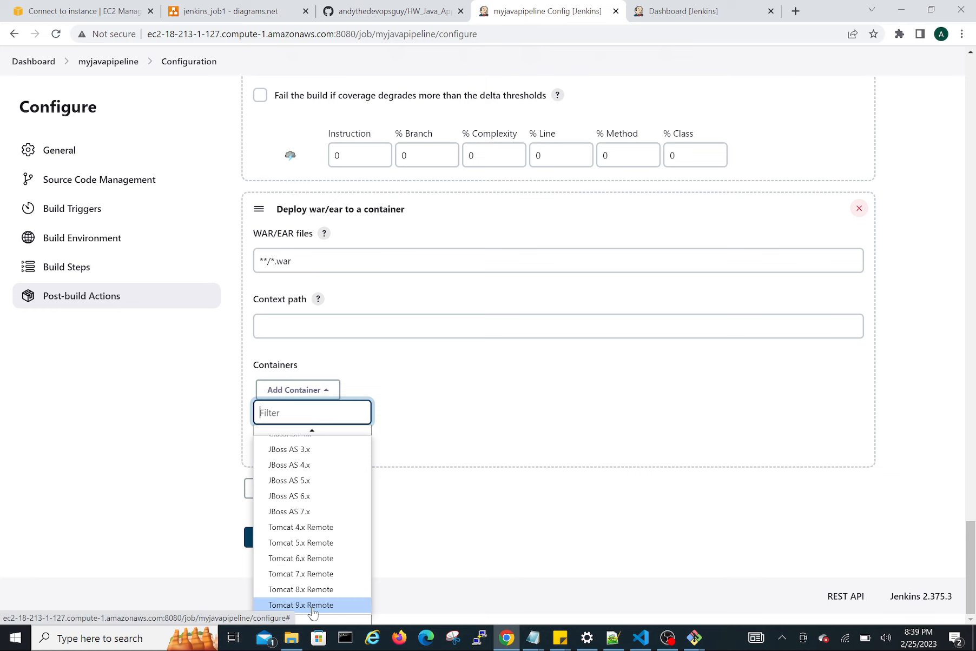
pyautogui.click(312, 606)
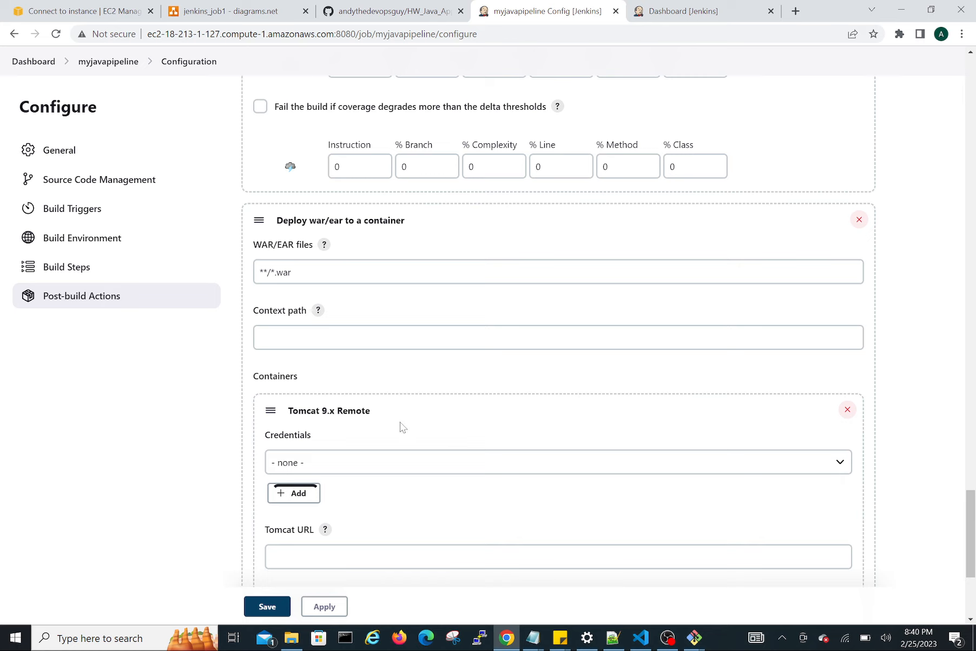
pyautogui.click(403, 464)
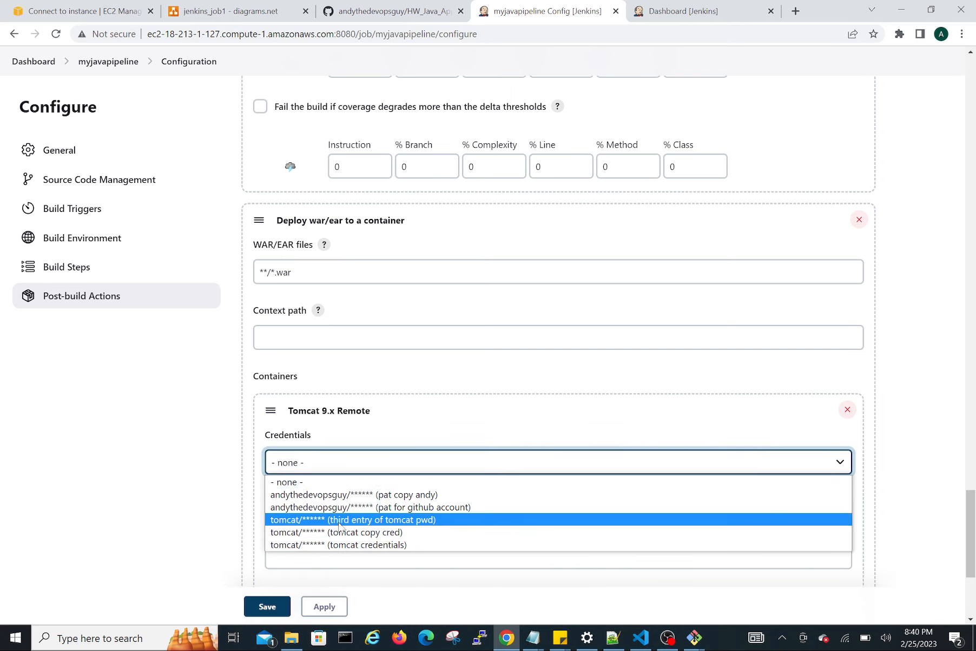
pyautogui.click(315, 544)
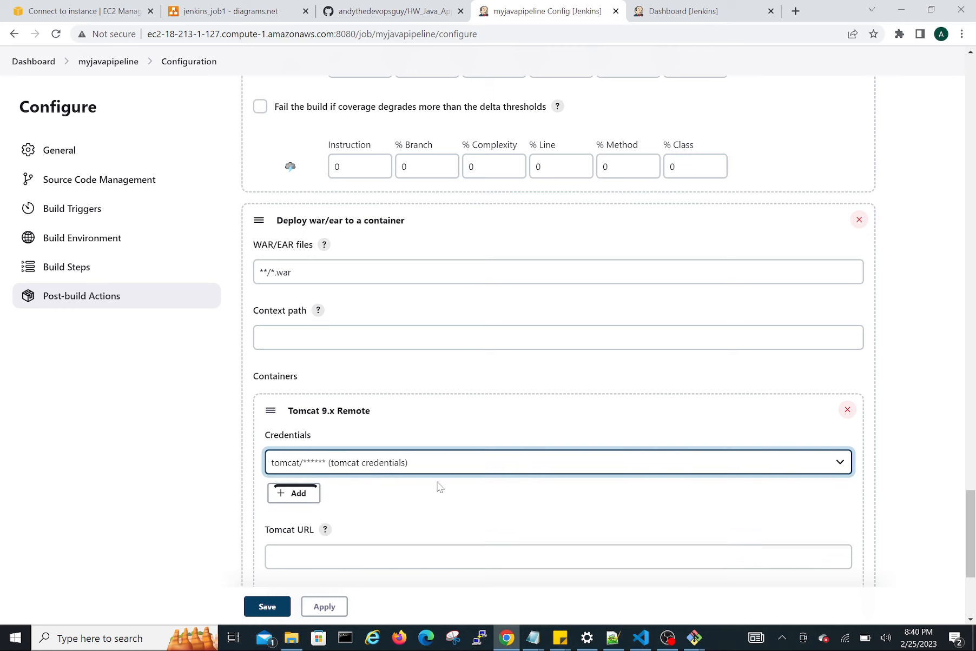
# Switch to the AWS EC2 console and copy the public DNS of the tomcat instance from its SSH client connection details.
pyautogui.scroll(-1, 414, 519)
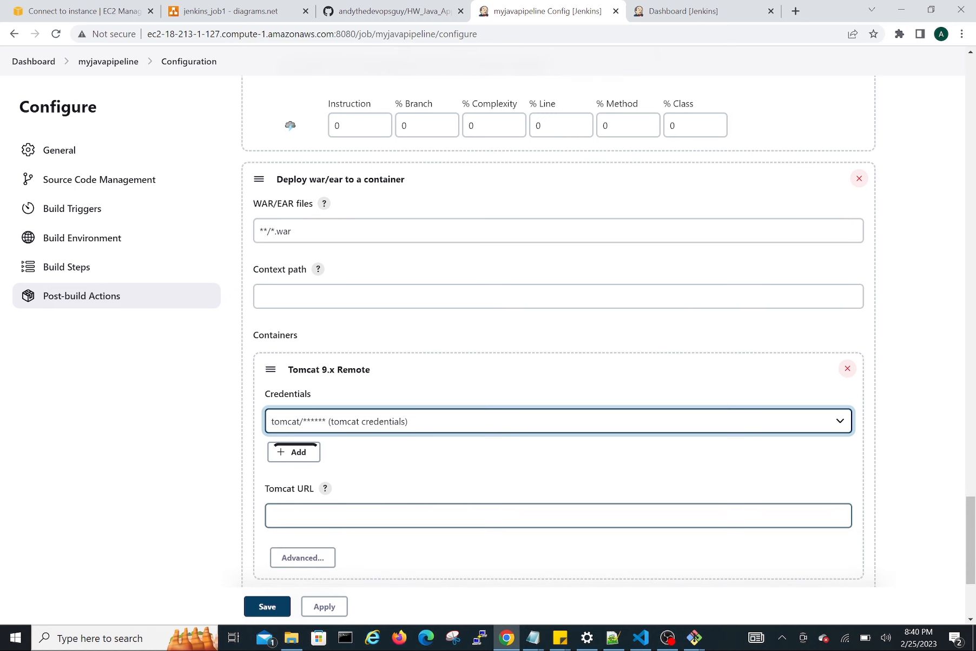
pyautogui.click(414, 517)
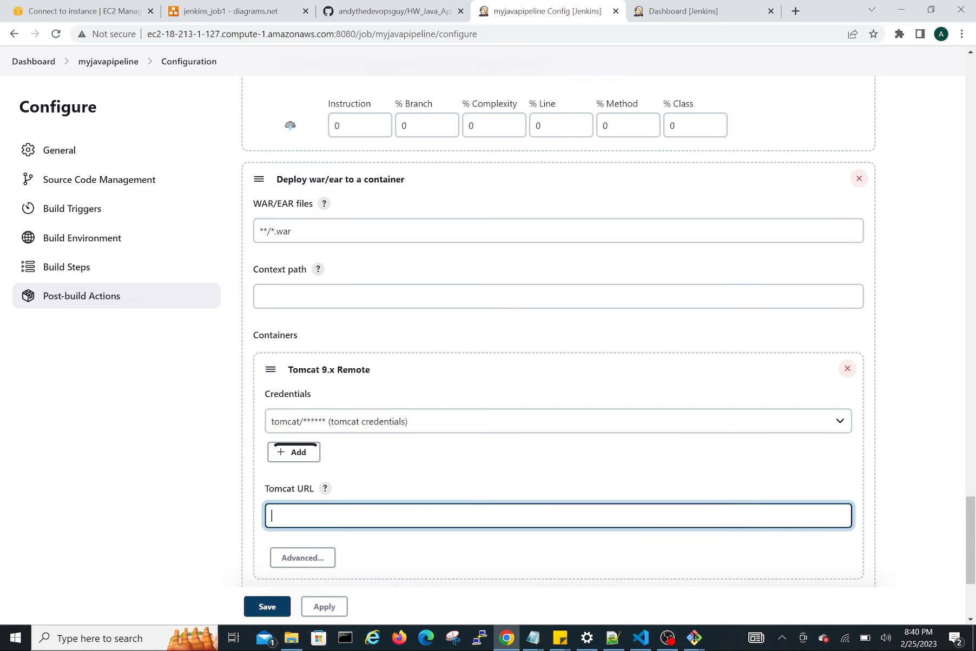
pyautogui.click(217, 12)
pyautogui.click(89, 11)
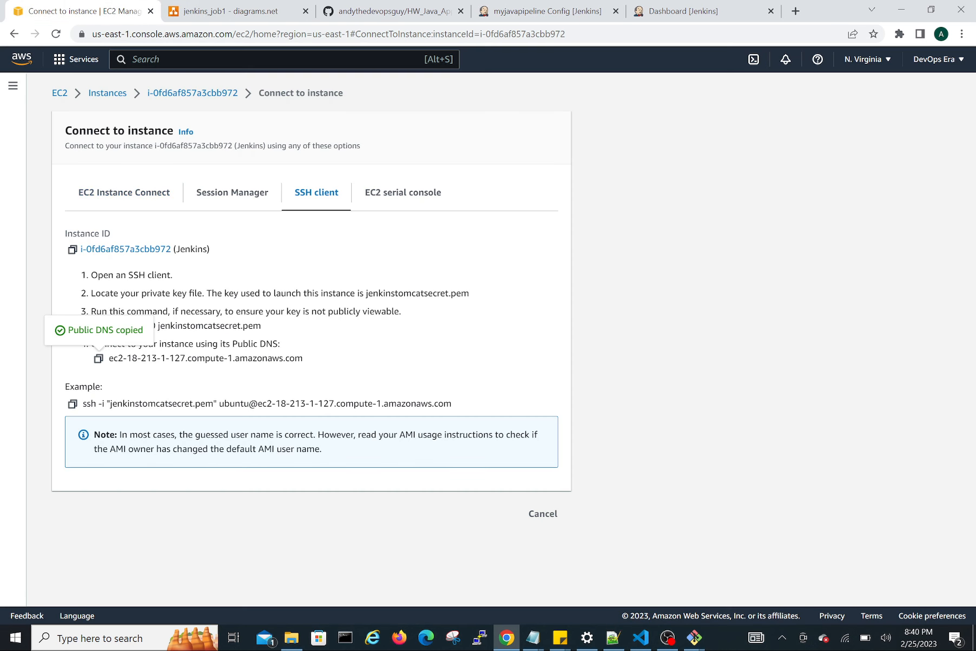
pyautogui.click(106, 99)
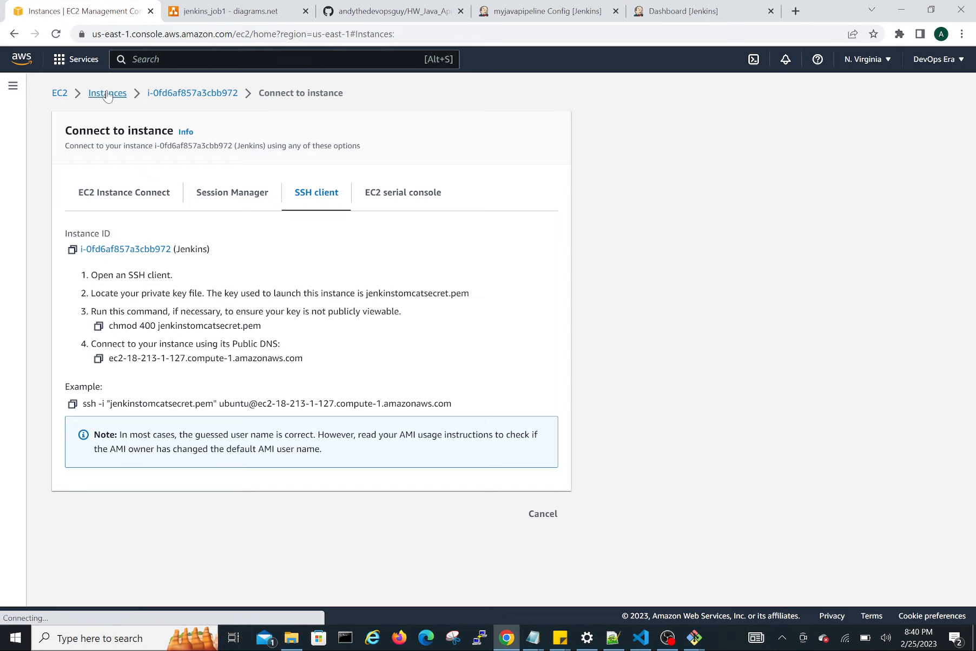
pyautogui.click(56, 34)
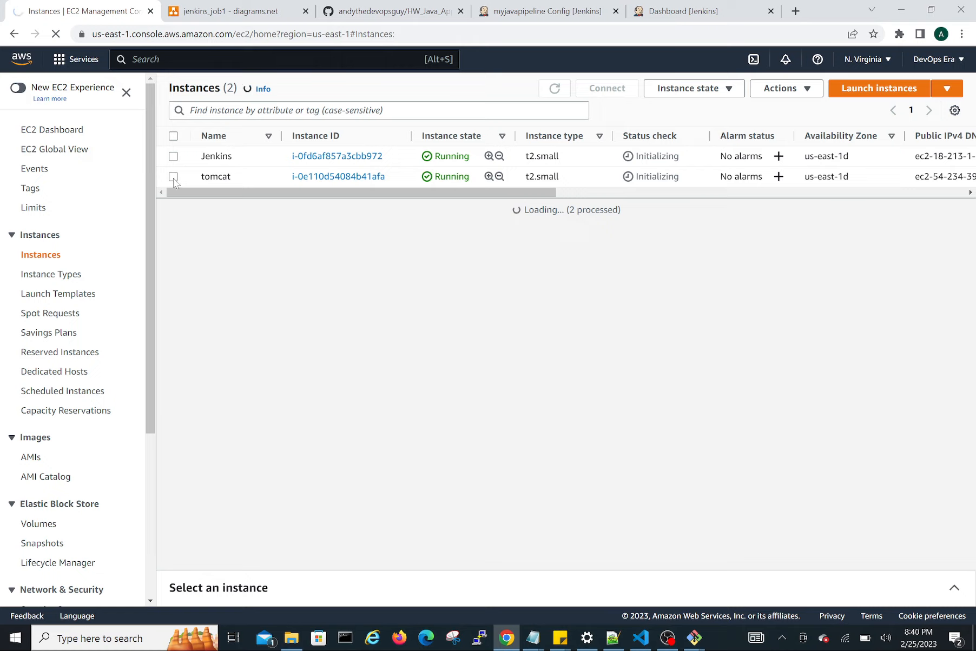
pyautogui.click(174, 178)
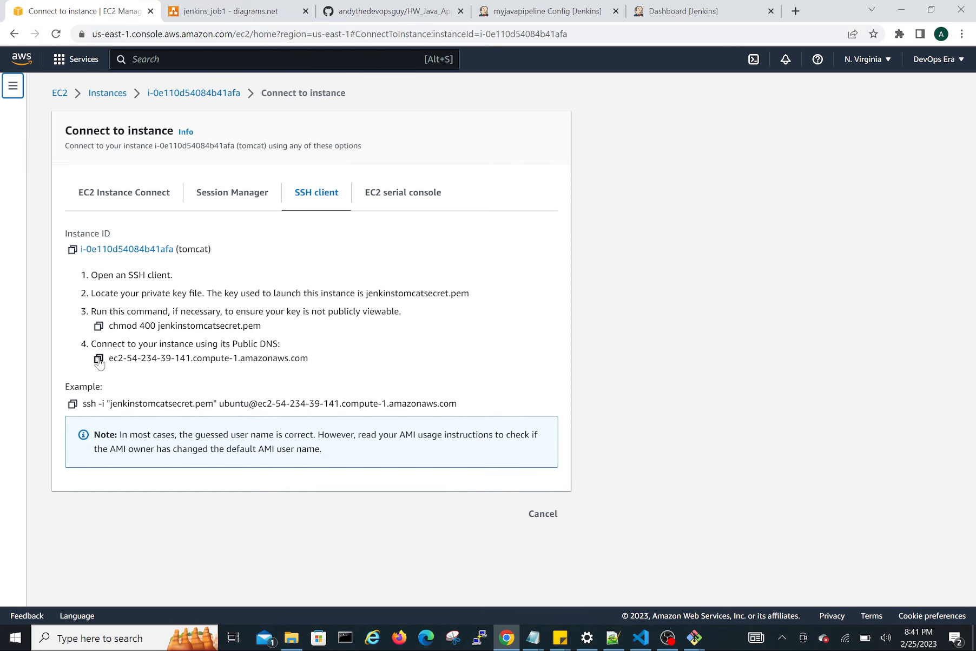
pyautogui.click(98, 360)
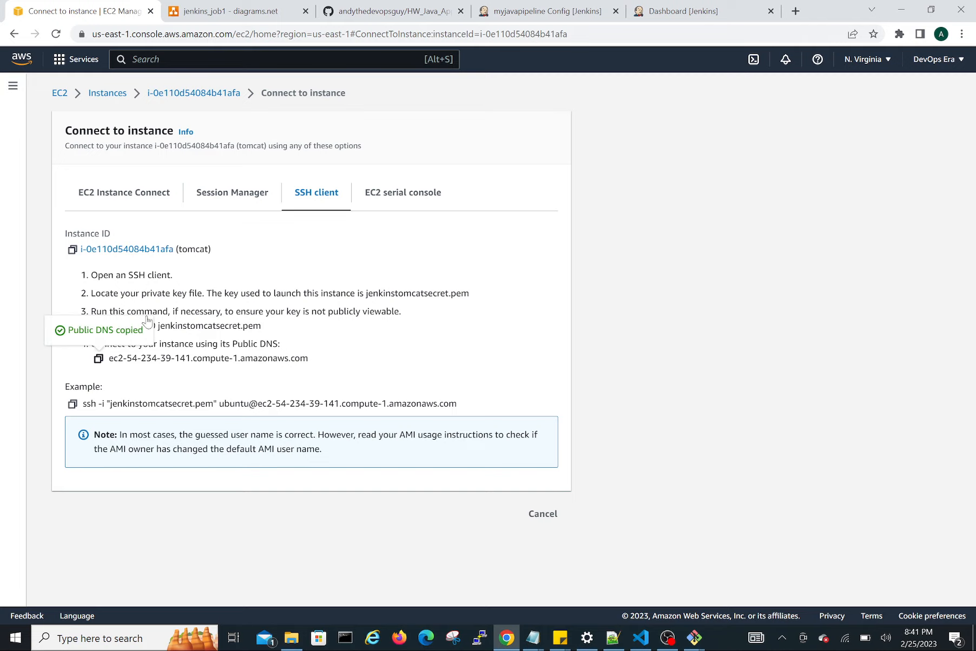
# Load the Tomcat home page at ec2-54-234-39-141.compute-1.amazonaws.com:8080 in a new browser tab.
pyautogui.click(795, 11)
pyautogui.hotkey('ctrl', 'v')
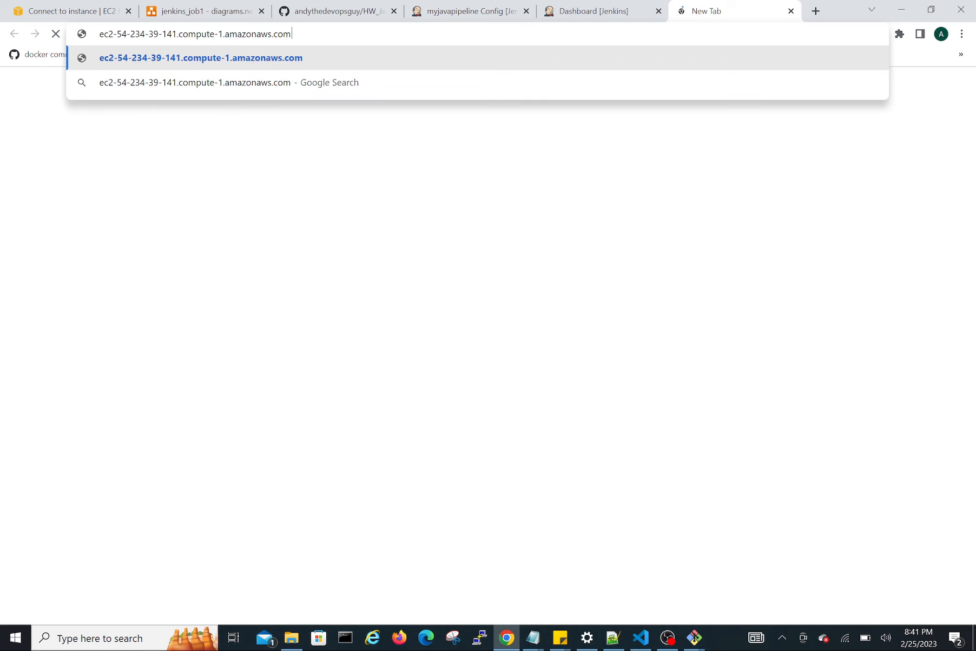
pyautogui.write(':80')
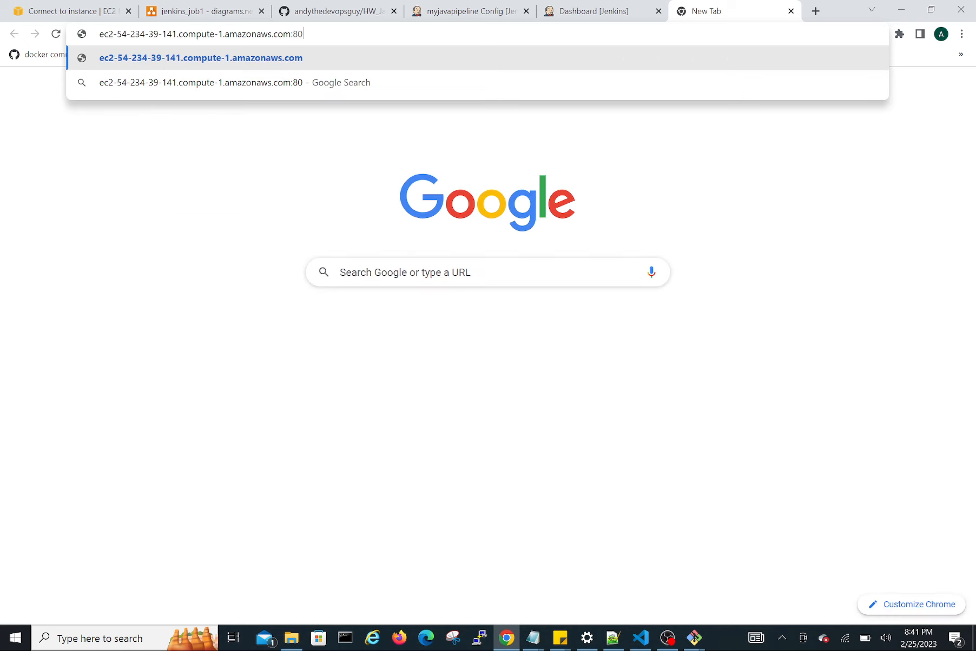
pyautogui.write('80')
pyautogui.press('Return')
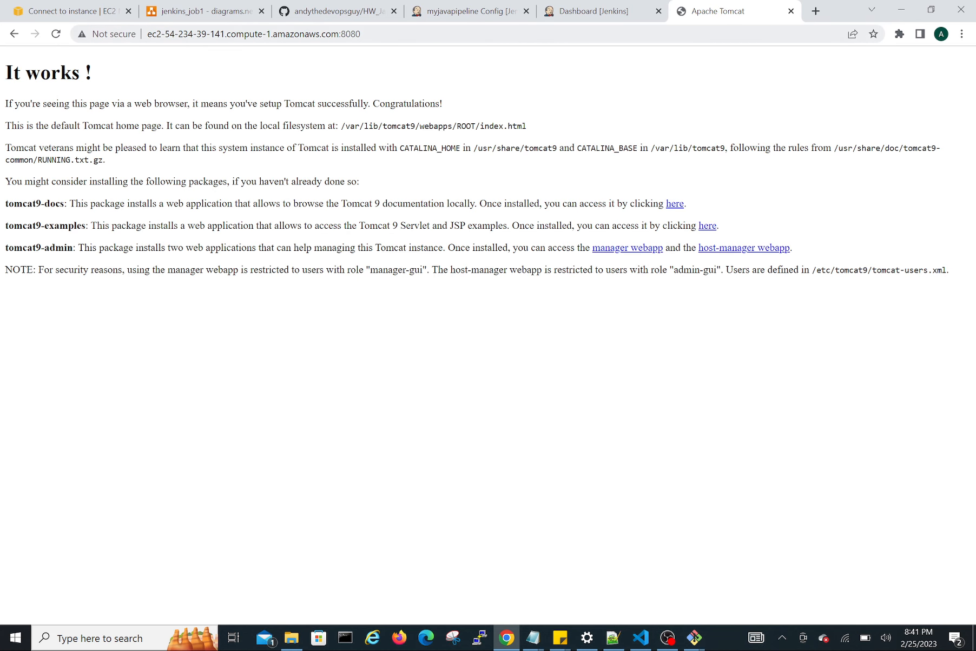
pyautogui.click(365, 34)
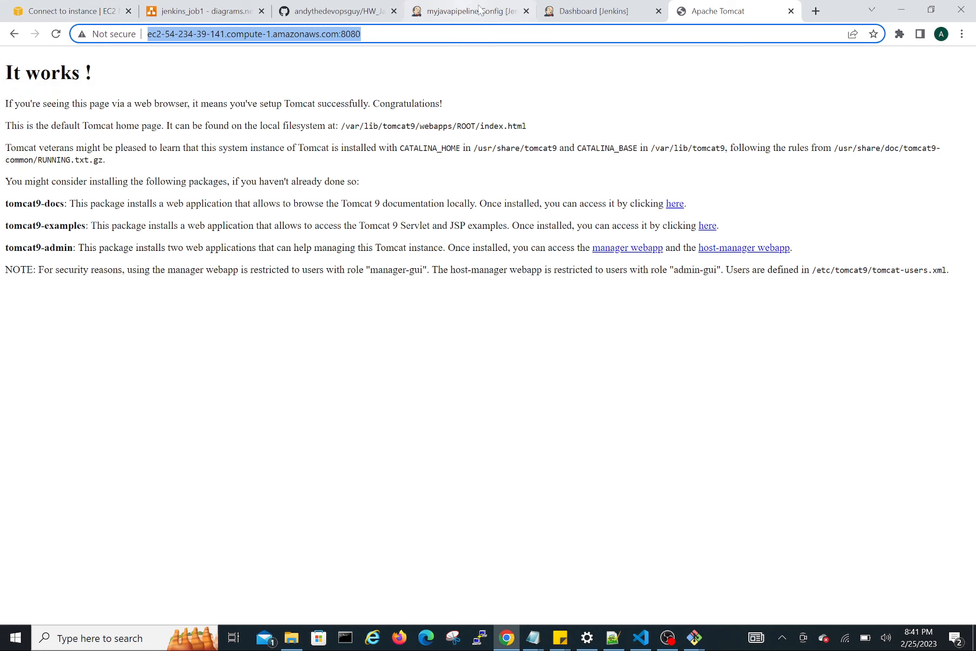
pyautogui.click(476, 9)
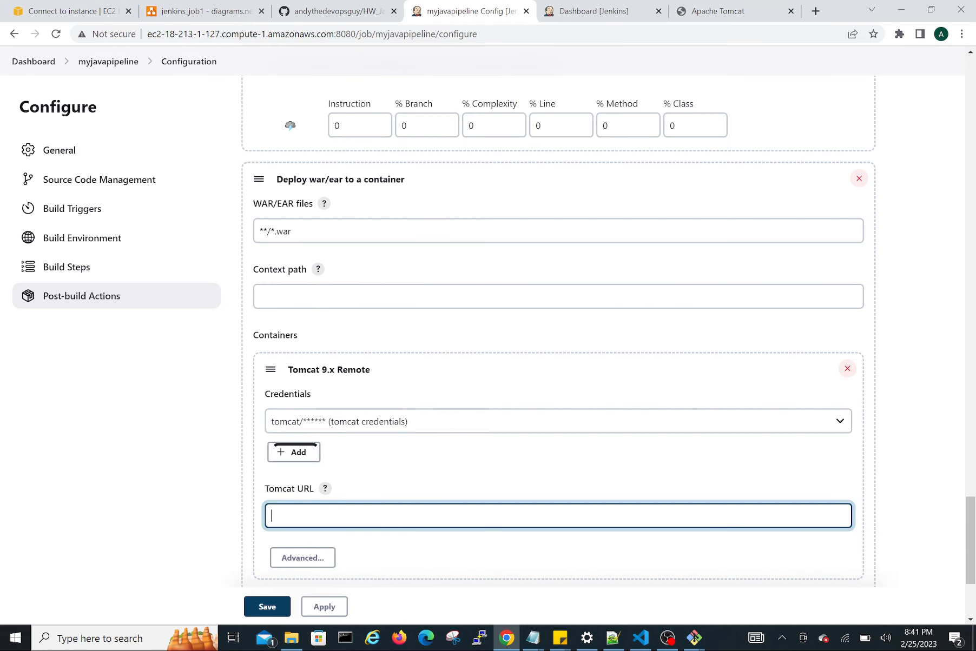
pyautogui.hotkey('ctrl', 'v')
# Review the whole job configuration: Git repository and credentials, Poll SCM schedule, Maven build step and post-build actions.
pyautogui.scroll(-3, 336, 525)
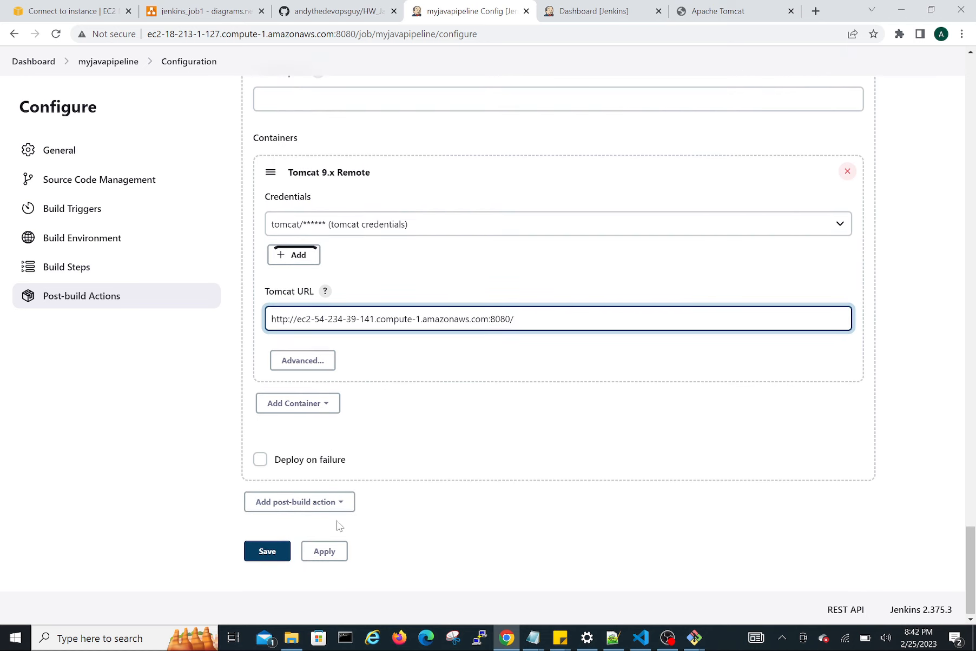
pyautogui.scroll(8, 466, 433)
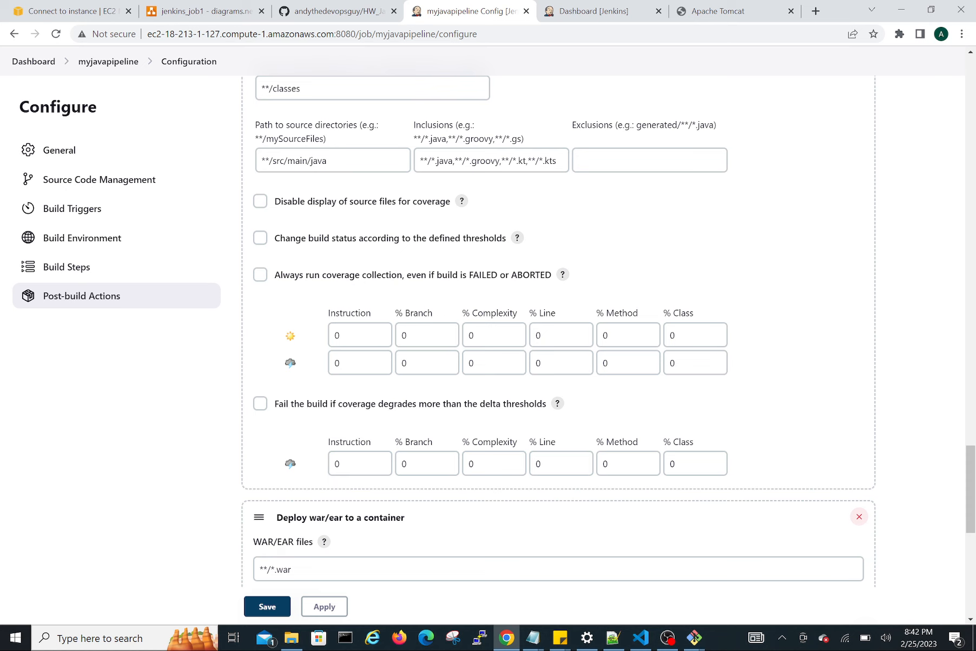
pyautogui.scroll(15, 465, 436)
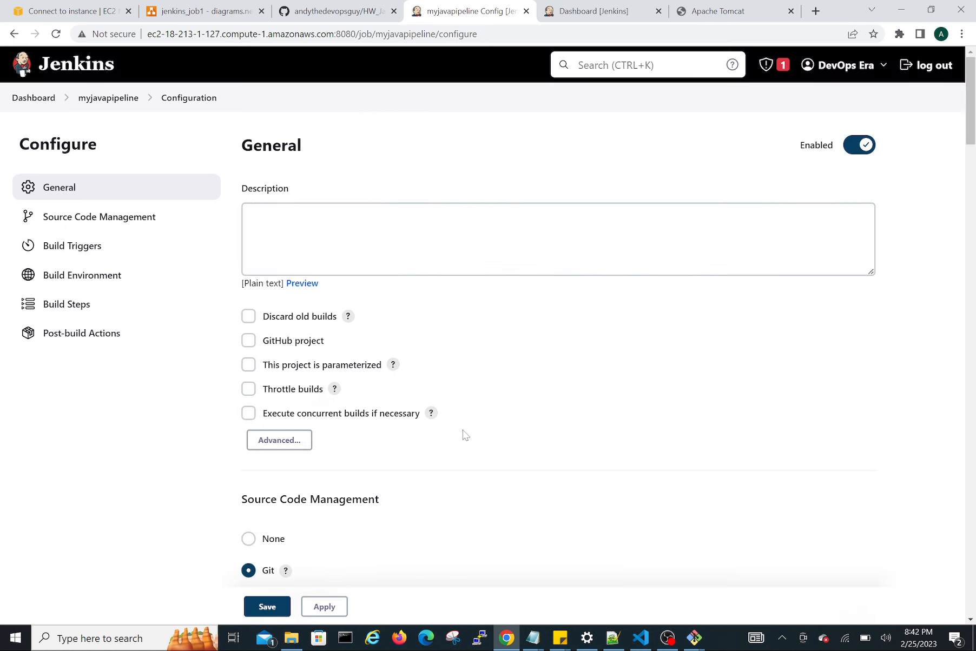
pyautogui.scroll(-5, 464, 436)
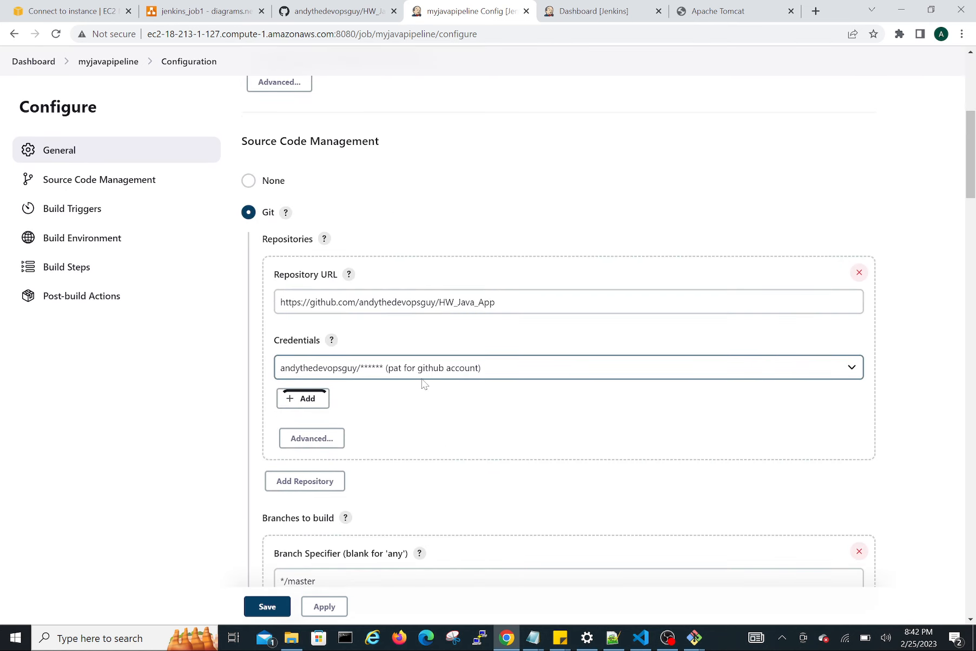
pyautogui.scroll(-6, 423, 384)
pyautogui.scroll(-8, 424, 383)
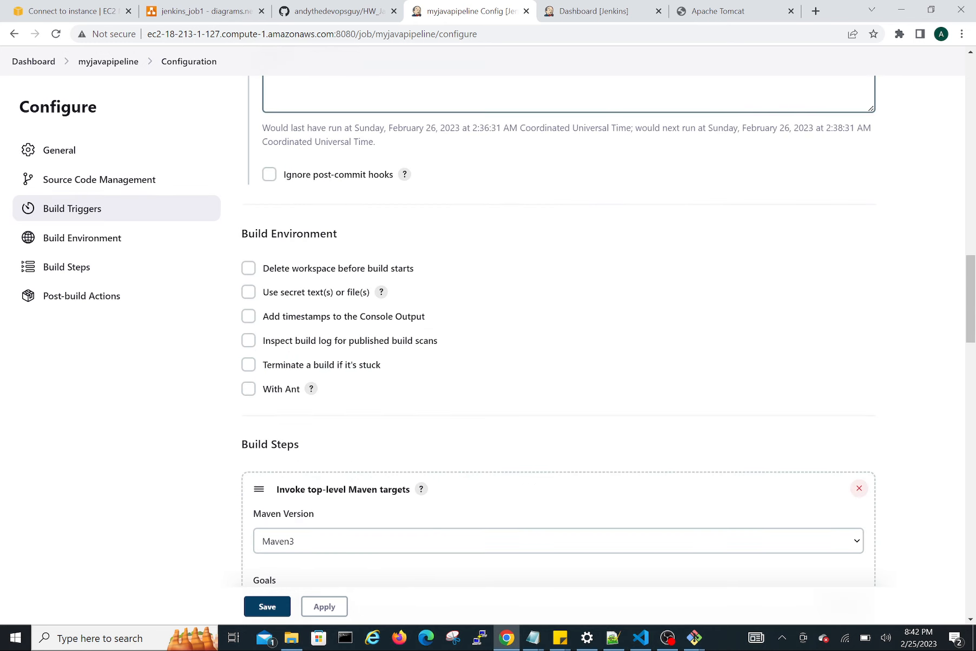
pyautogui.scroll(4, 424, 384)
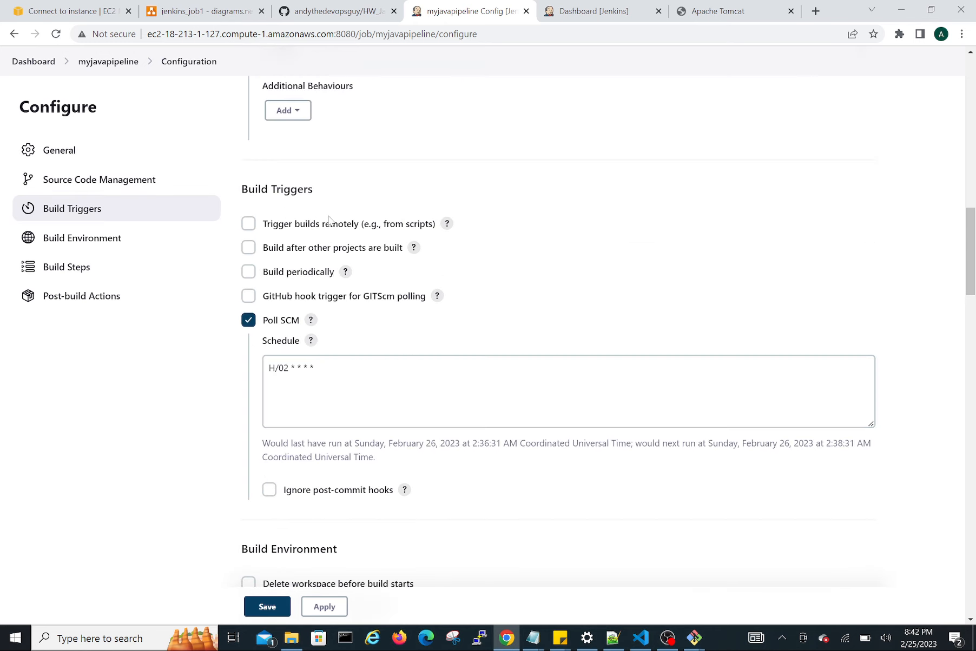
pyautogui.scroll(-3, 377, 343)
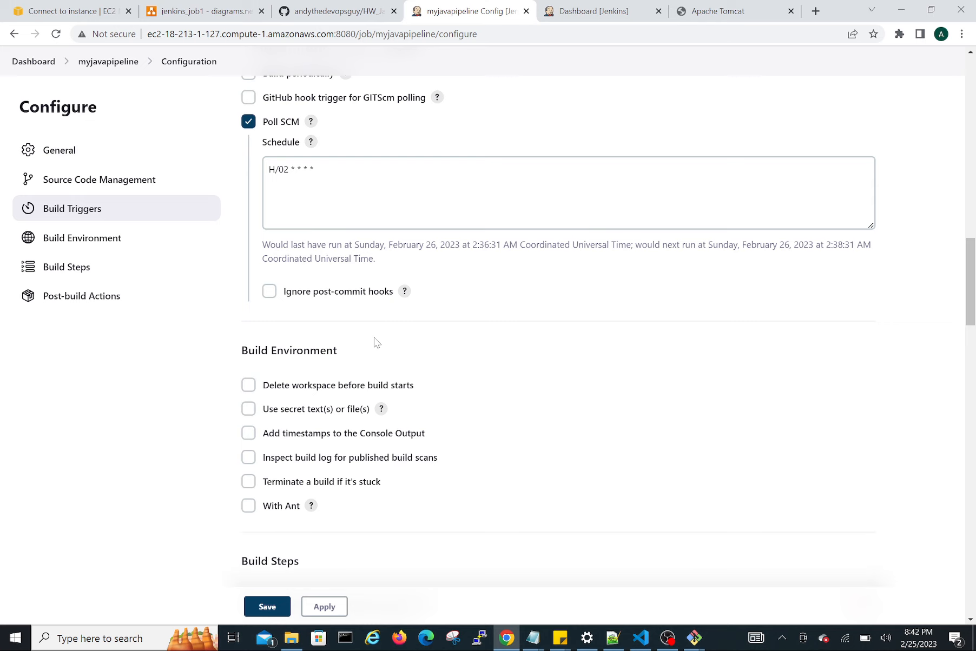
pyautogui.scroll(-7, 337, 242)
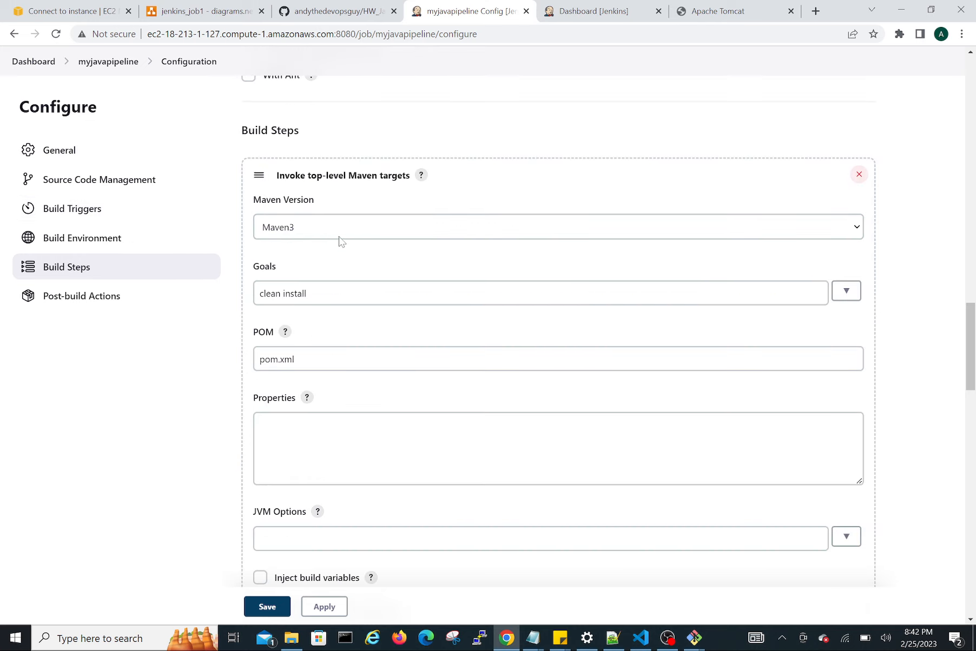
pyautogui.scroll(-5, 390, 359)
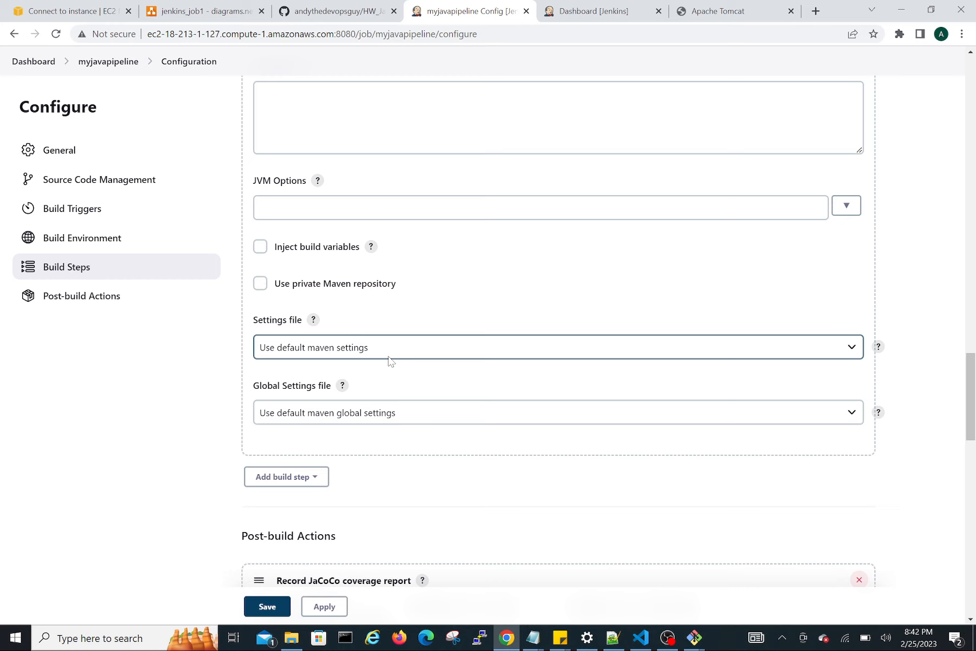
pyautogui.scroll(-10, 390, 361)
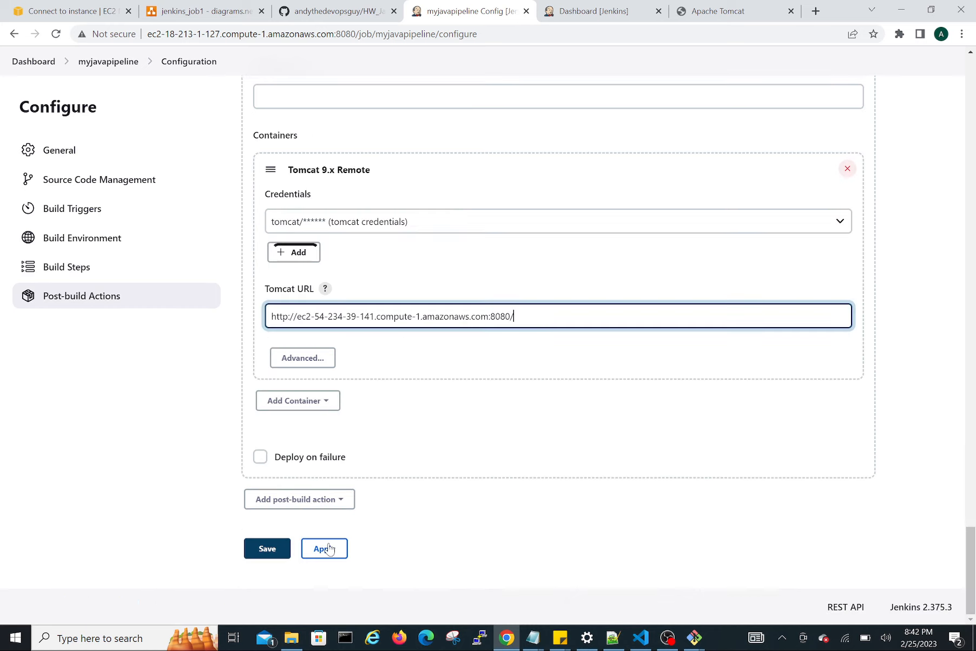
# Save the myjavapipeline job configuration and start a build of the project.
pyautogui.click(266, 550)
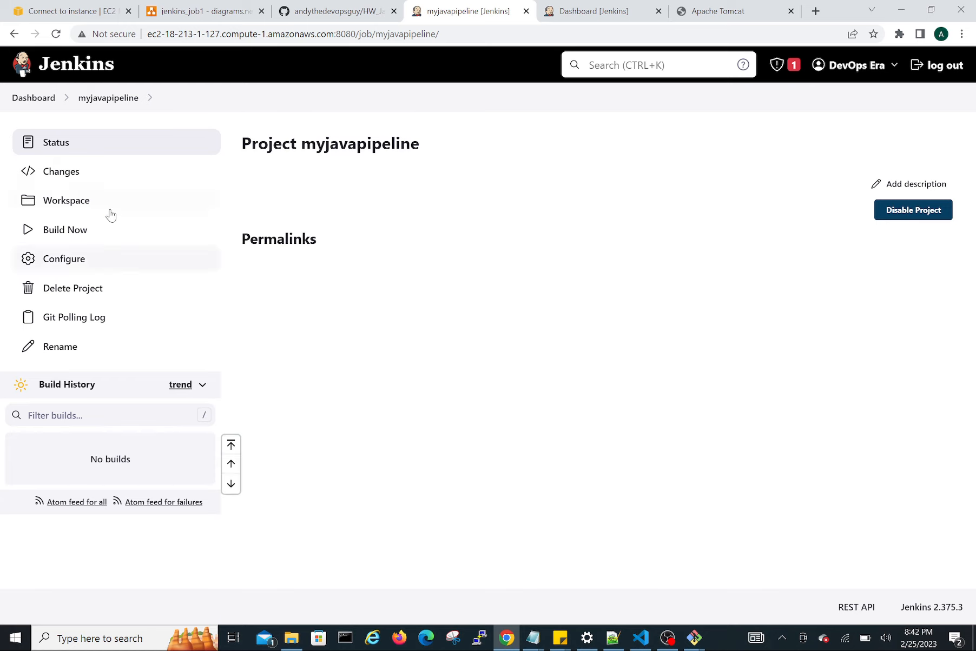
pyautogui.click(58, 234)
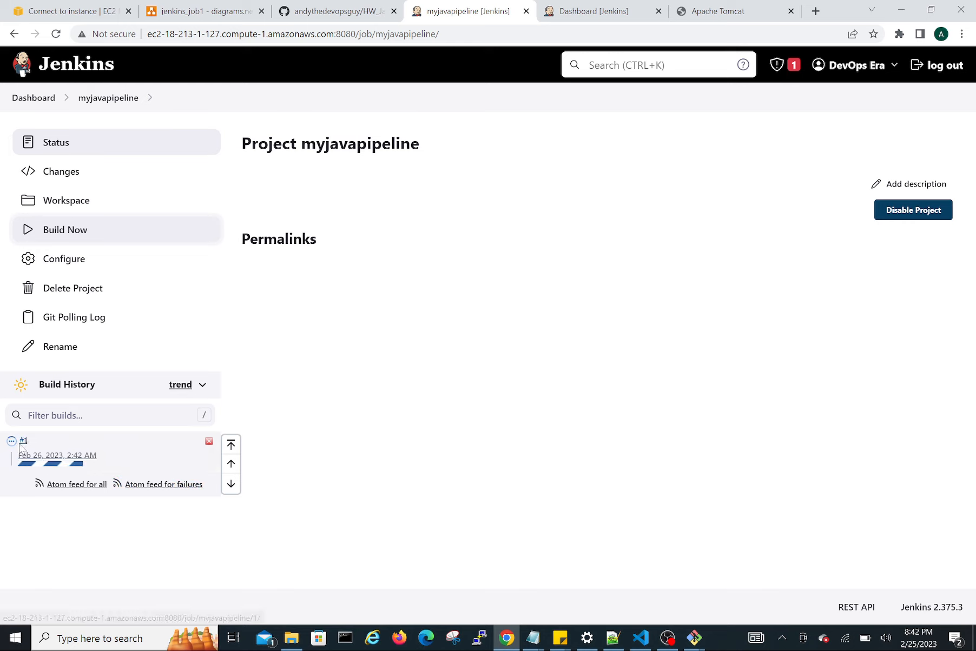
# Open build #1 and examine its console output through the Maven build, JaCoCo coverage and WAR deployment messages.
pyautogui.moveTo(22, 448)
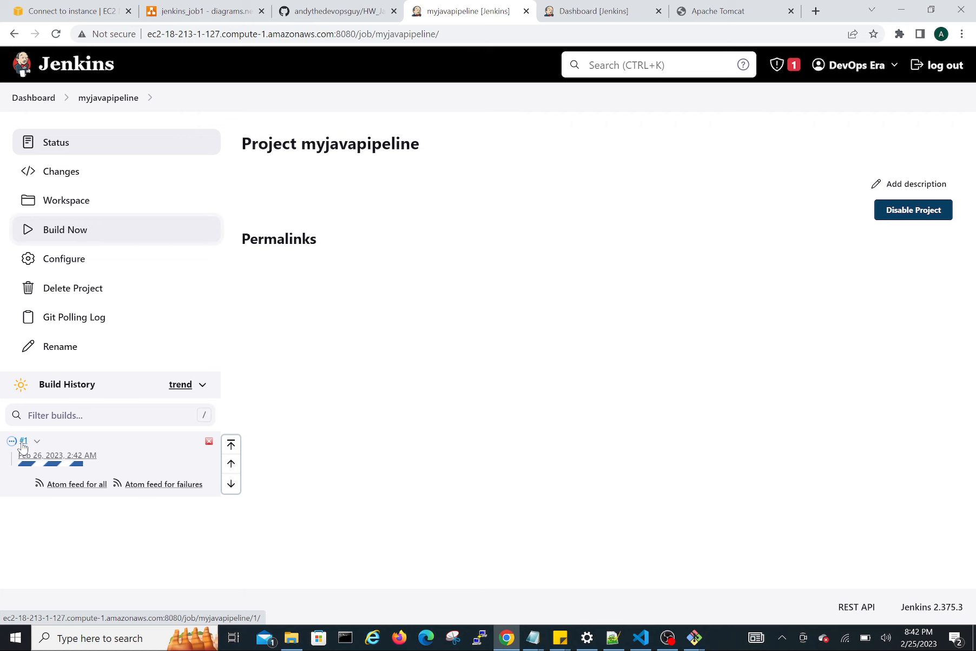
pyautogui.click(22, 443)
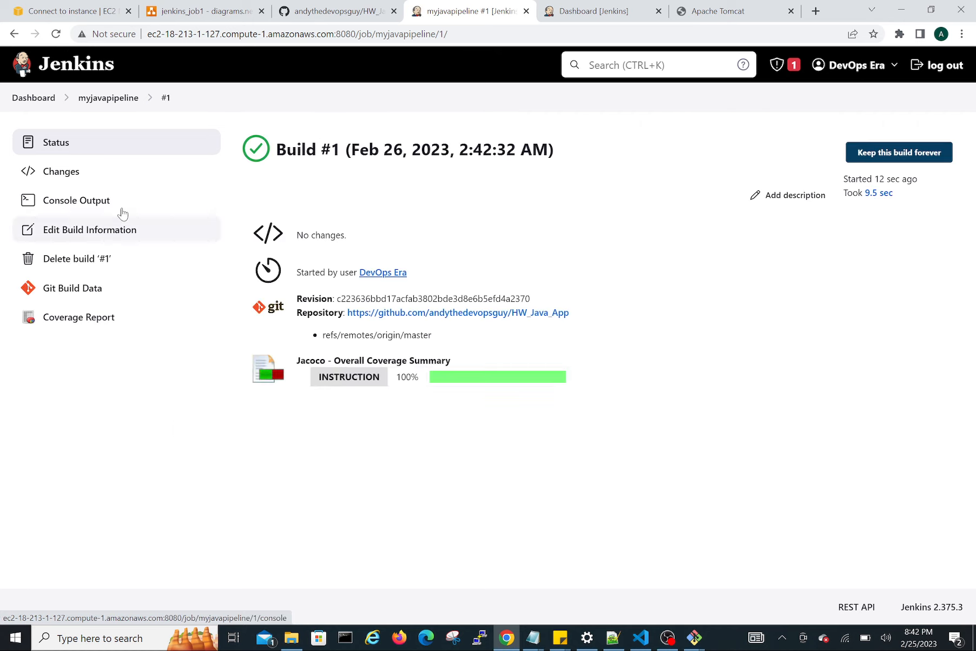
pyautogui.click(94, 207)
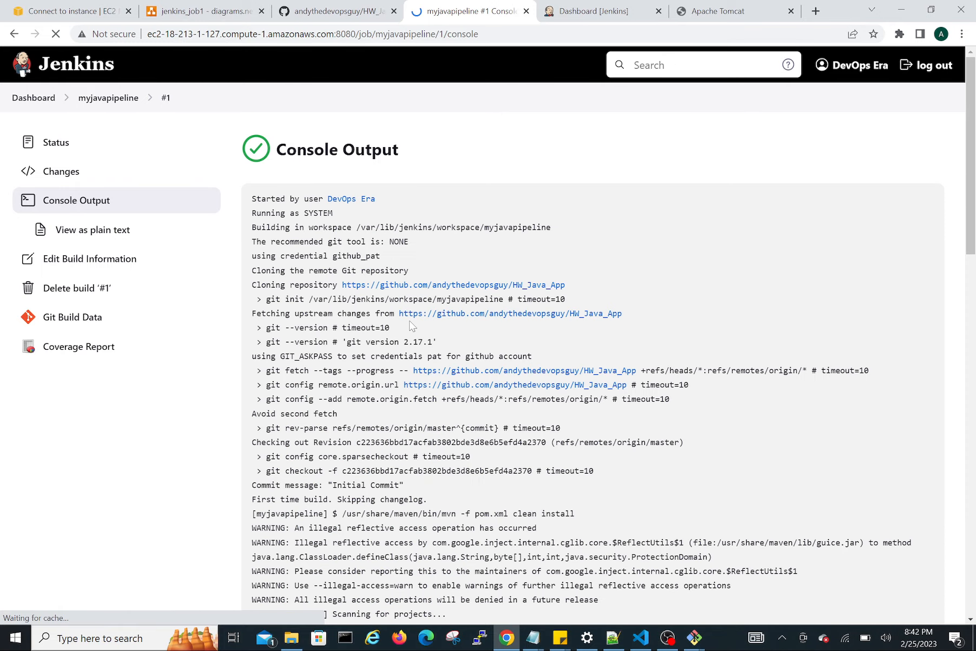
pyautogui.scroll(-8, 411, 326)
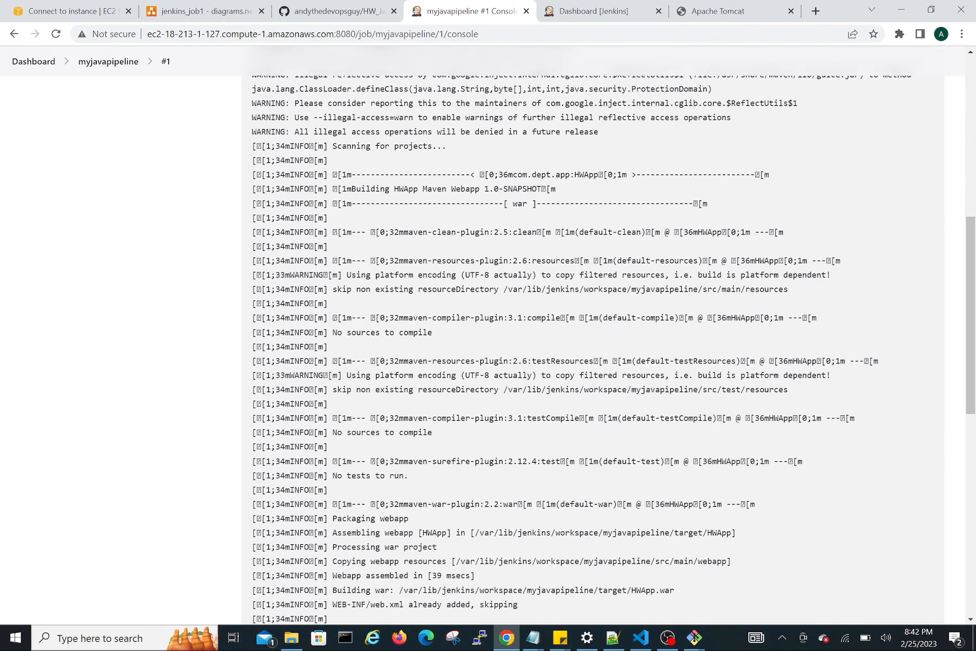
pyautogui.scroll(-7, 411, 327)
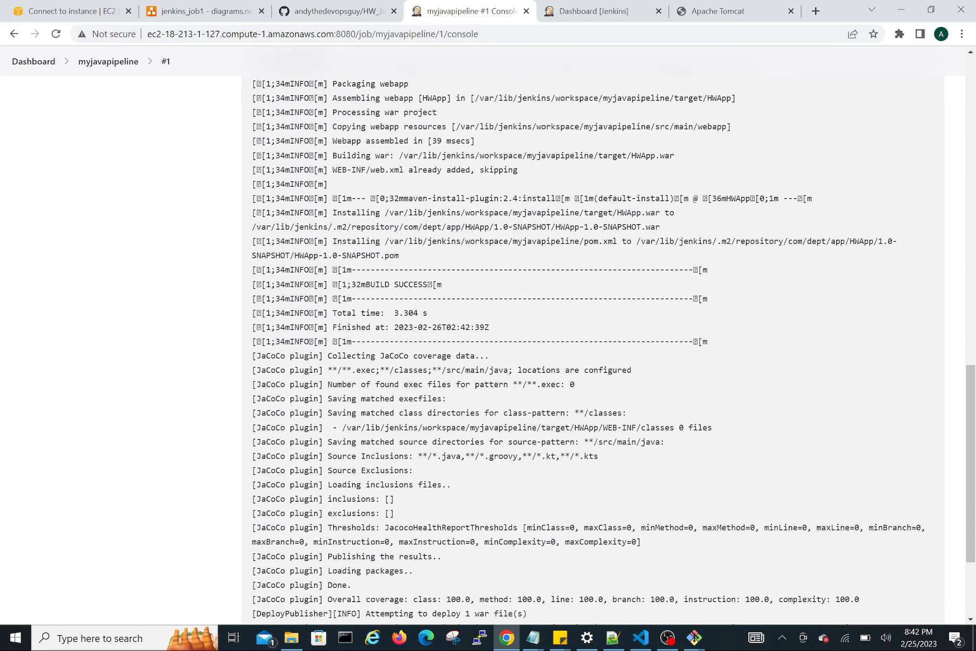
# Examine the Maven build result and the WAR deployment lines in build #1's console output.
pyautogui.moveTo(355, 284); pyautogui.dragTo(442, 285)
pyautogui.scroll(-3, 436, 407)
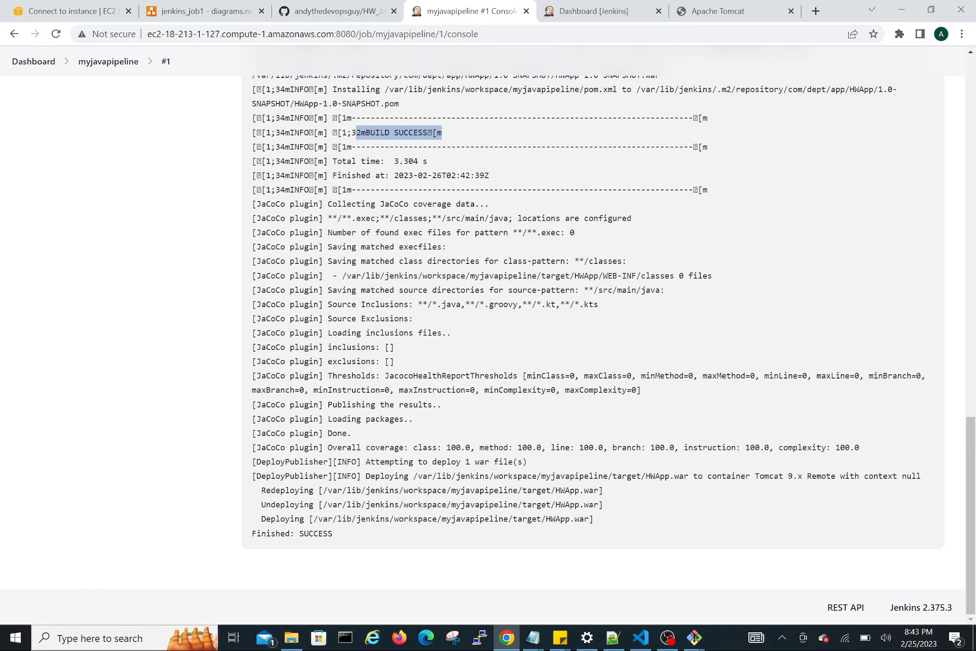
pyautogui.moveTo(366, 476); pyautogui.dragTo(802, 478)
pyautogui.click(659, 492)
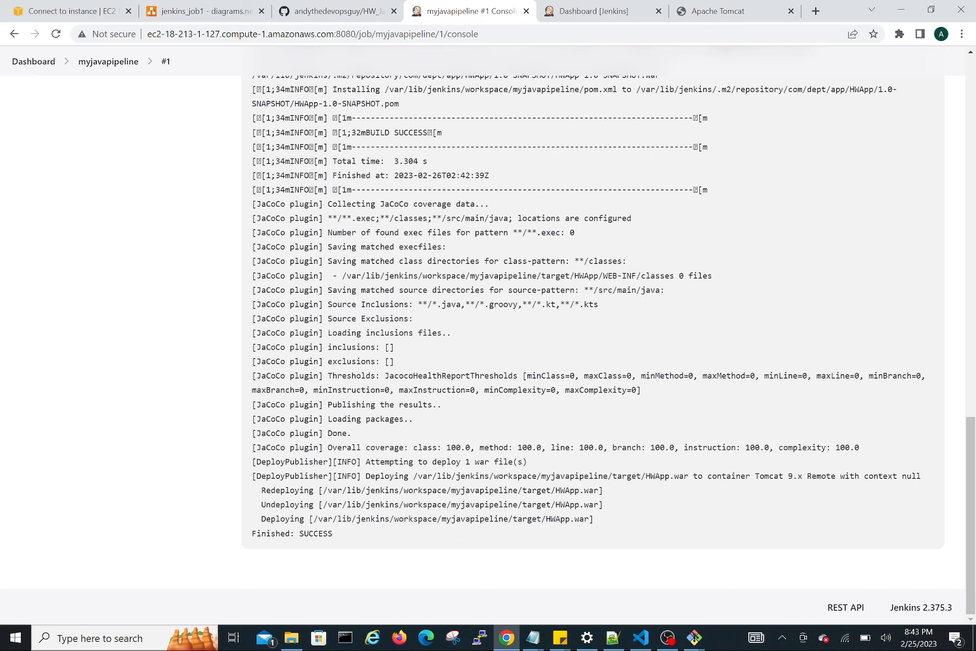
# Copy the WAR name HWApp from the console output and open the /HWApp path on the Tomcat server.
pyautogui.moveTo(645, 476)
pyautogui.mouseDown()
pyautogui.moveTo(689, 477)
pyautogui.moveTo(664, 477)
pyautogui.mouseUp()
pyautogui.click(752, 476)
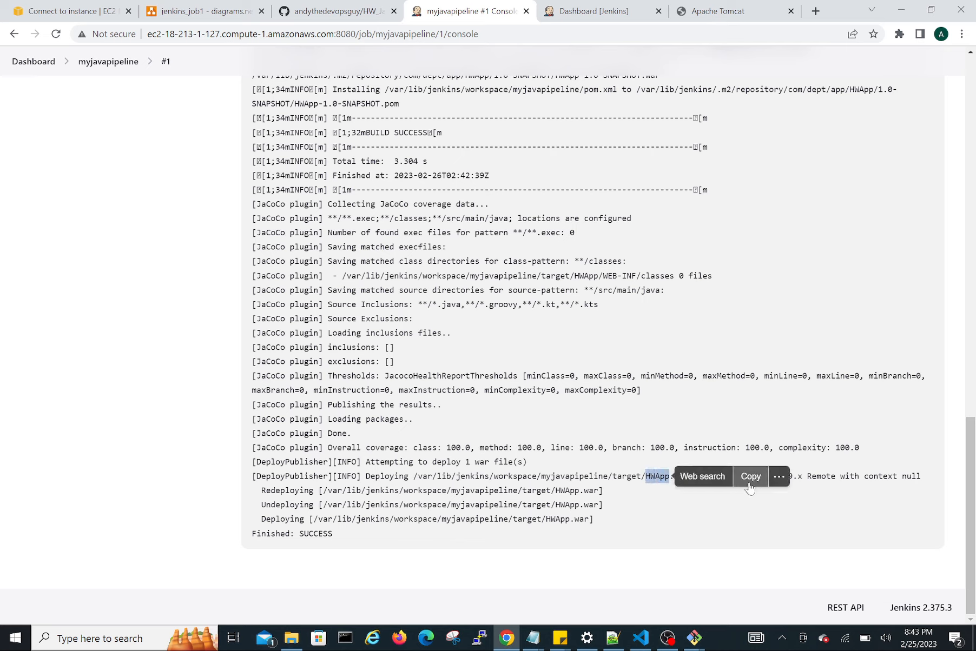
pyautogui.click(718, 11)
pyautogui.click(362, 34)
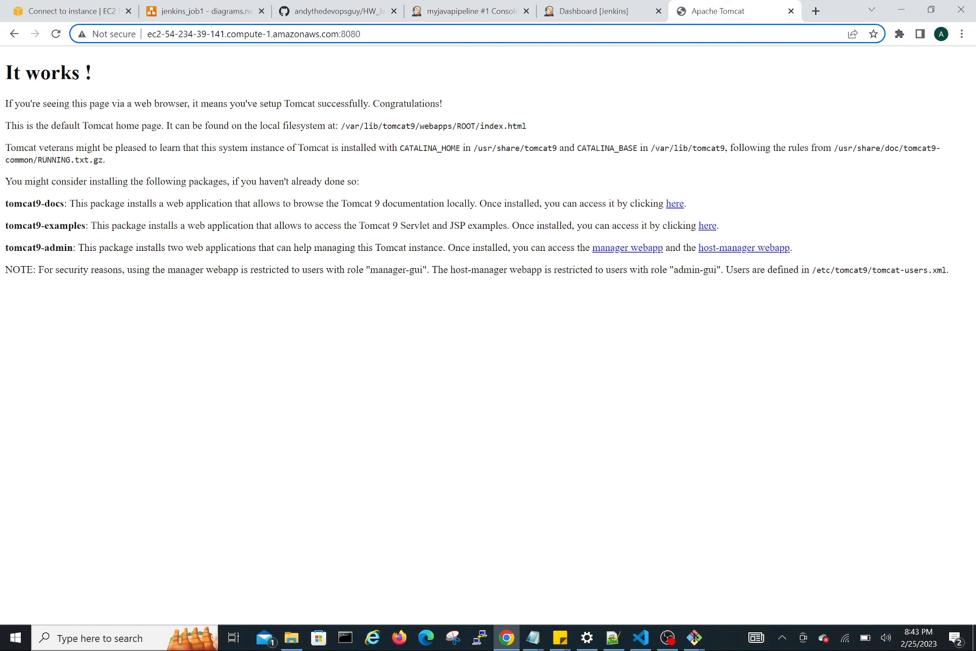
pyautogui.write('/HWApp')
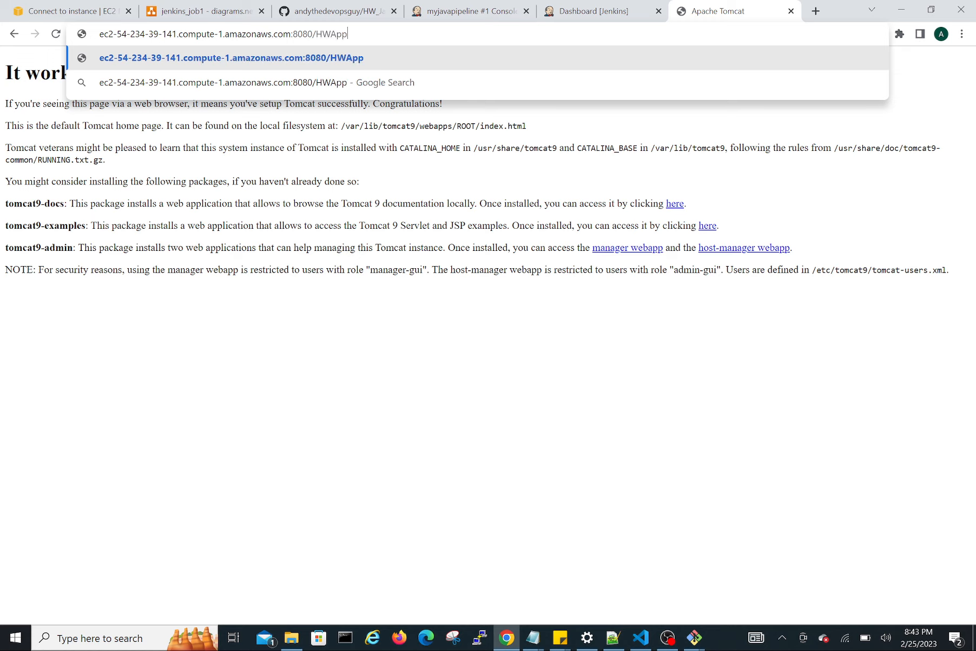
pyautogui.press('Return')
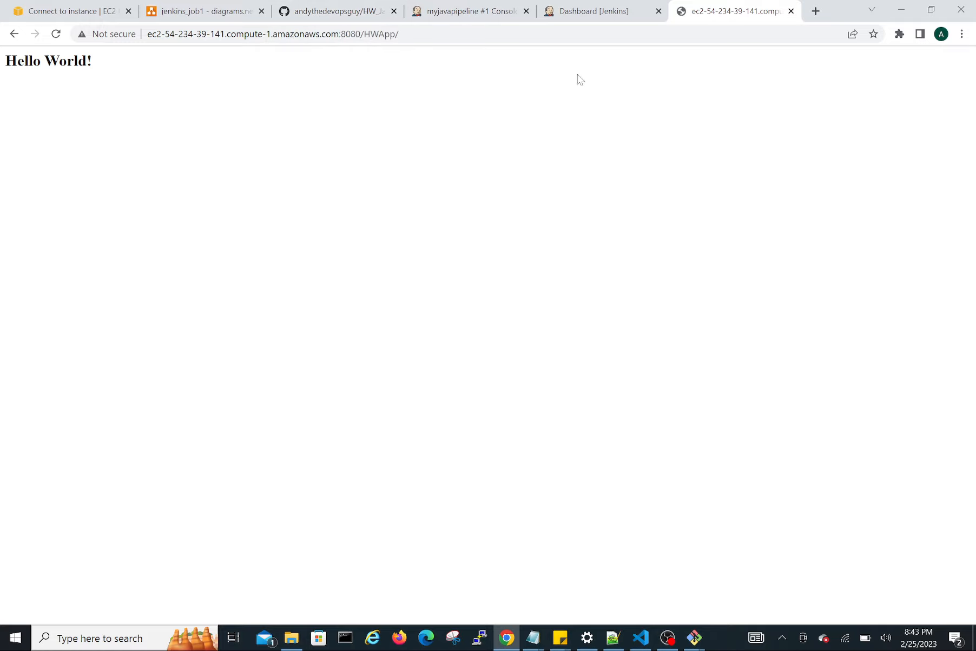
# Open src/main/webapp/index.jsp of the HW_Java_App GitHub repository for editing.
pyautogui.click(319, 10)
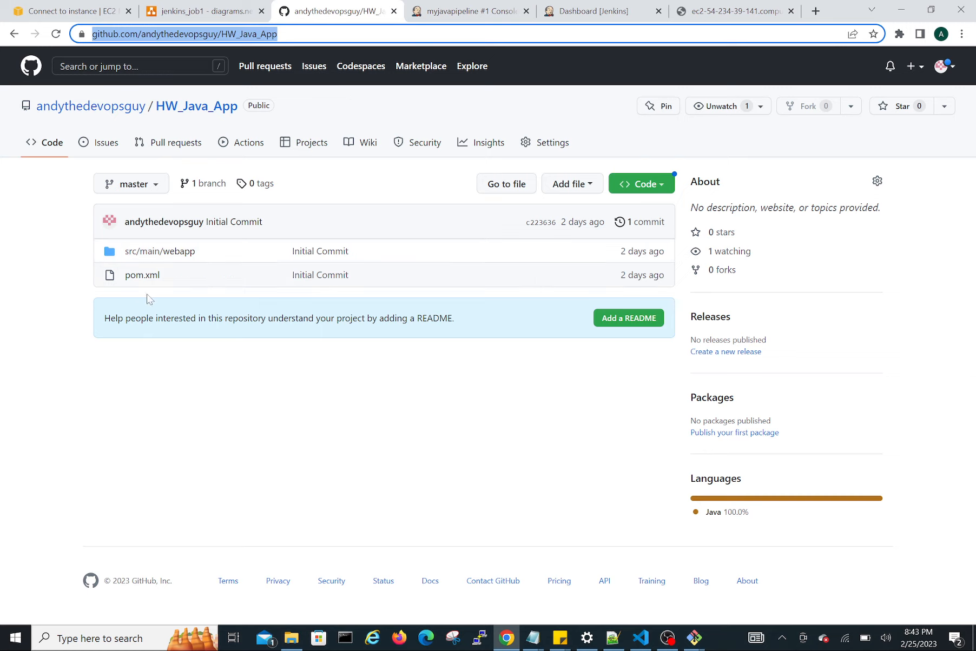
pyautogui.click(153, 252)
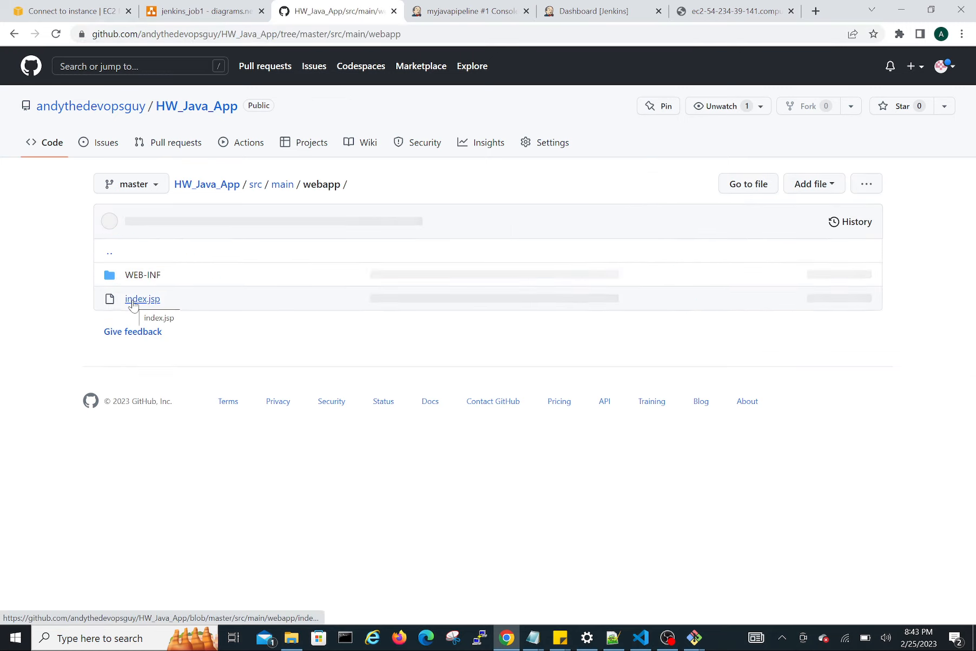
pyautogui.click(135, 301)
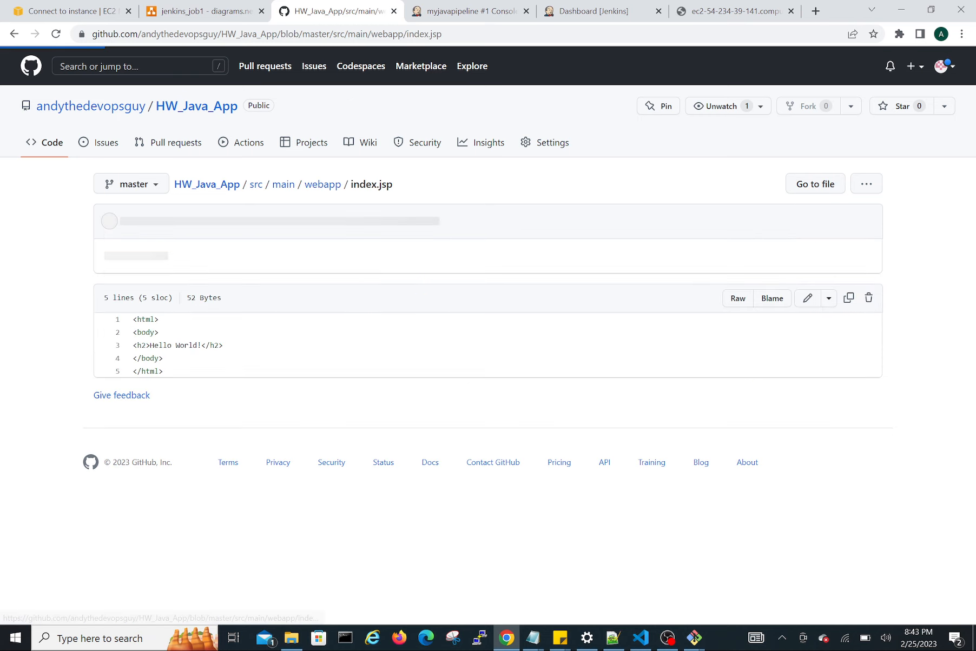
pyautogui.click(808, 299)
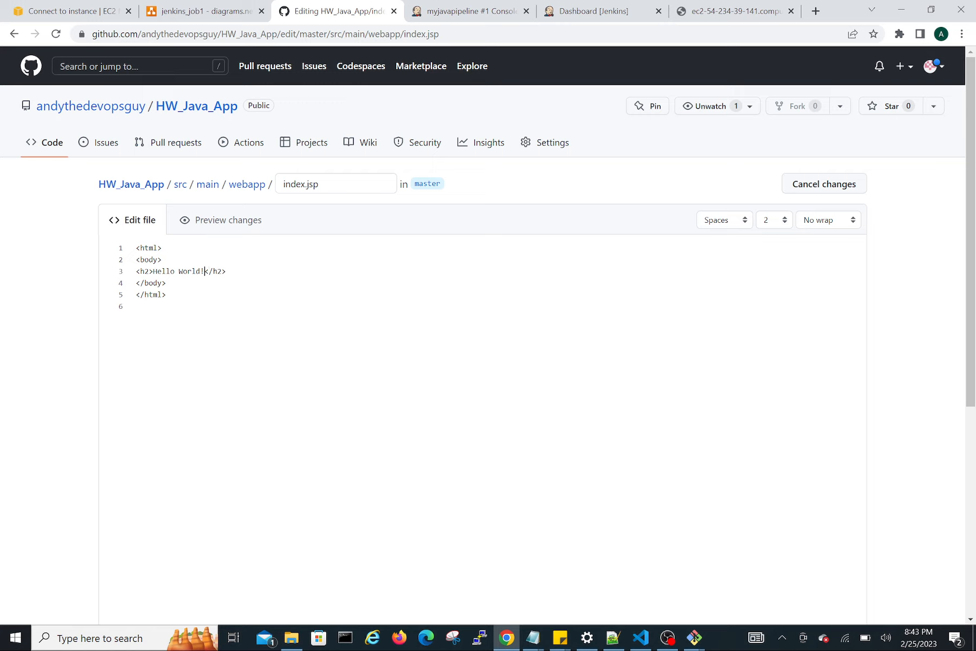
# Change the h2 heading to "Hello World, welcome to DevOps Era" and commit the change directly to the master branch.
pyautogui.press('BackSpace')
pyautogui.write(', welcome to DevOps Era')
pyautogui.scroll(-6, 577, 327)
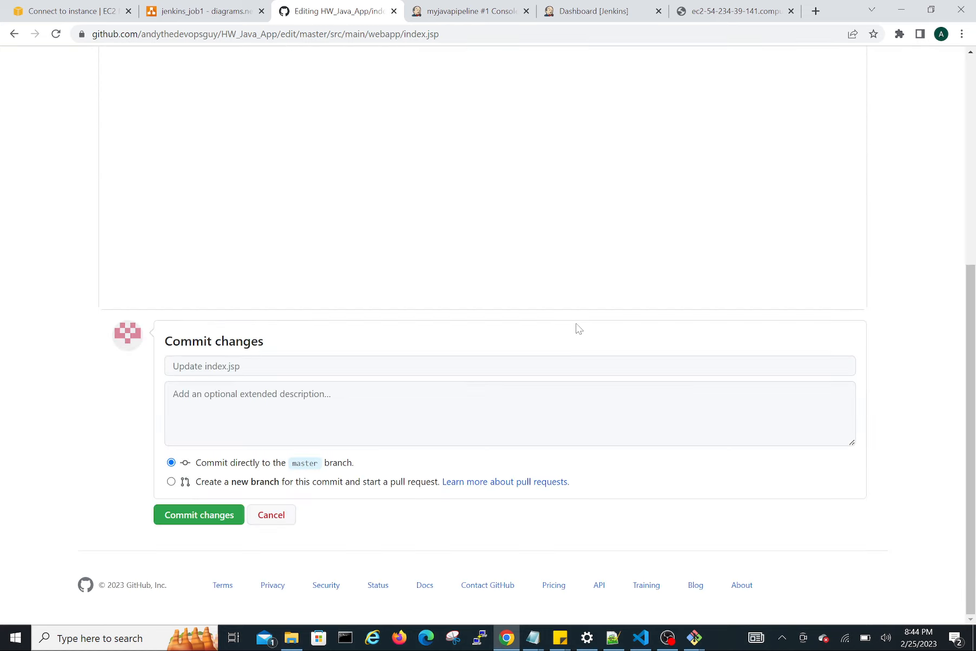
pyautogui.click(201, 515)
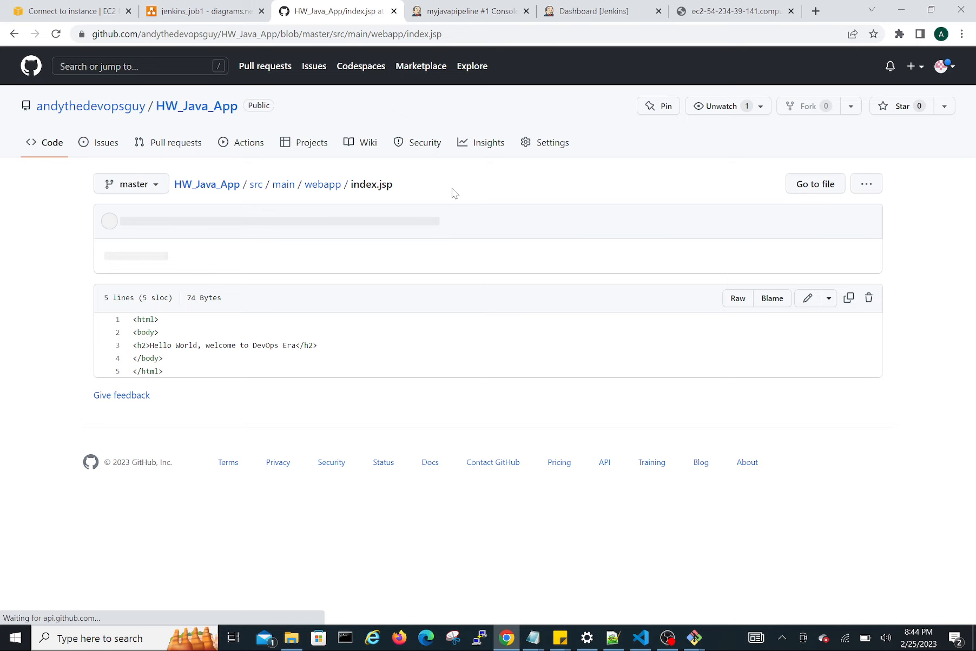
# Check the myjavapipeline project page in Jenkins for a build of the new commit and reload the deployed HWApp page.
pyautogui.click(472, 10)
pyautogui.scroll(20, 176, 260)
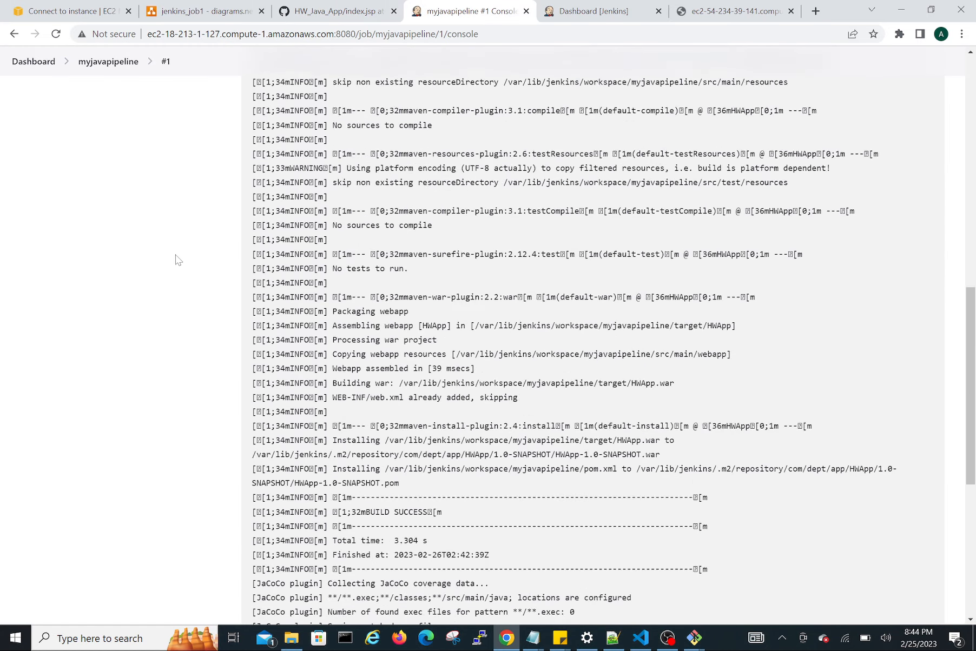
pyautogui.click(105, 99)
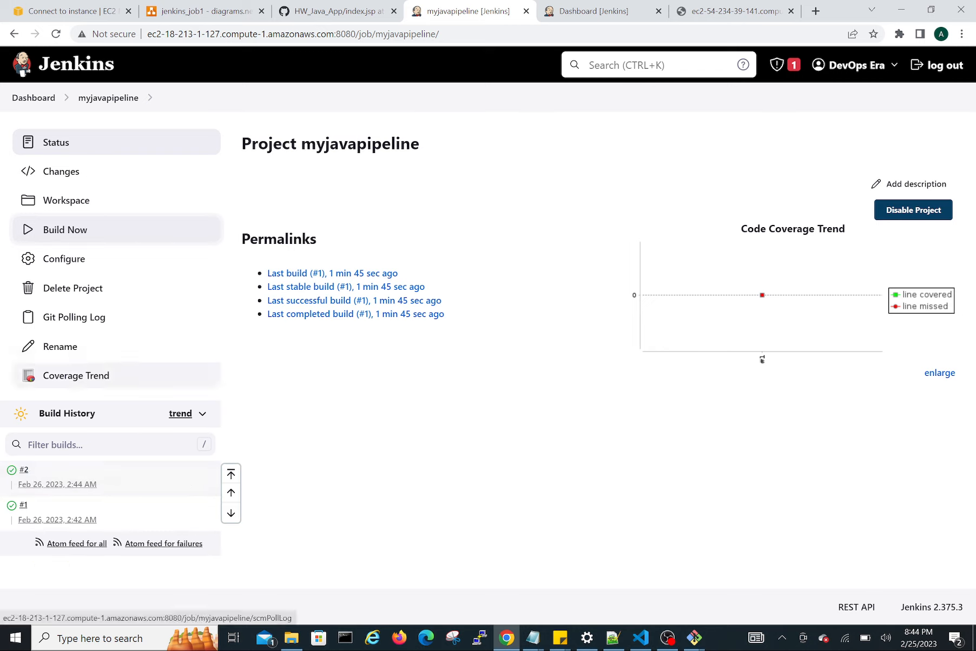
pyautogui.click(717, 4)
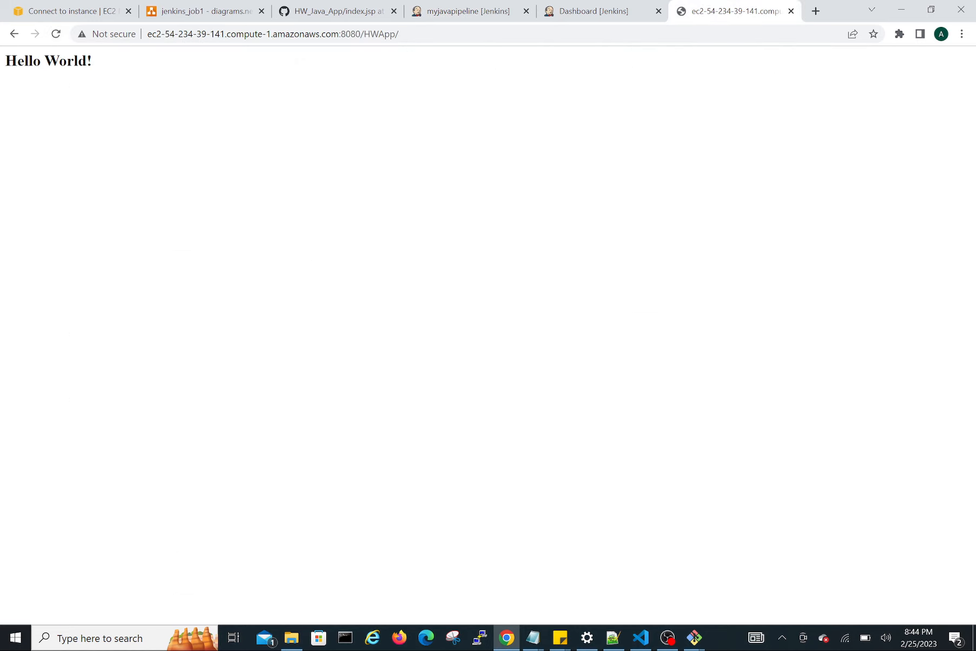
pyautogui.click(56, 34)
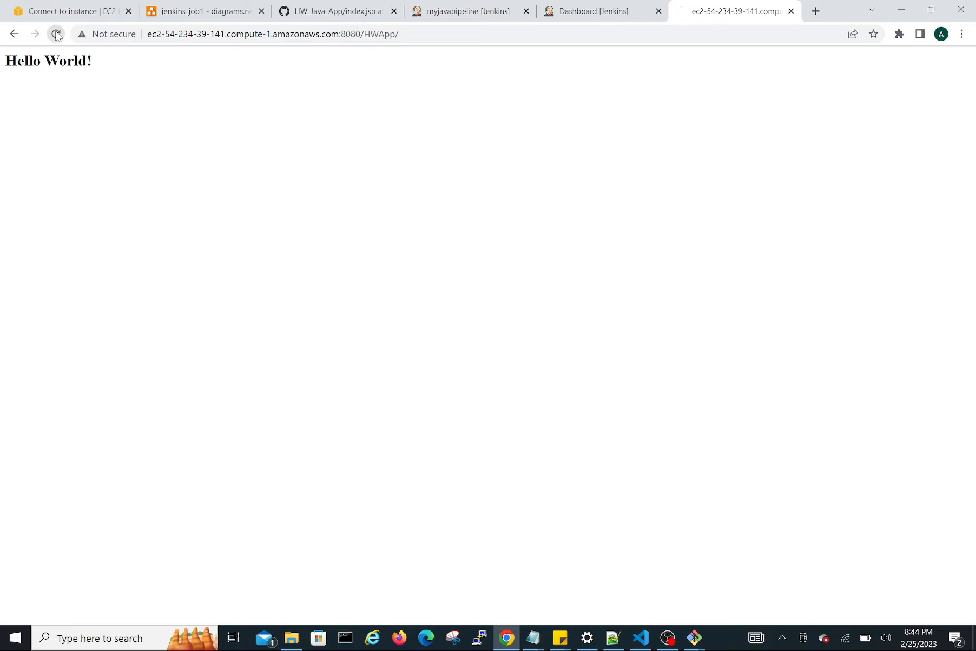